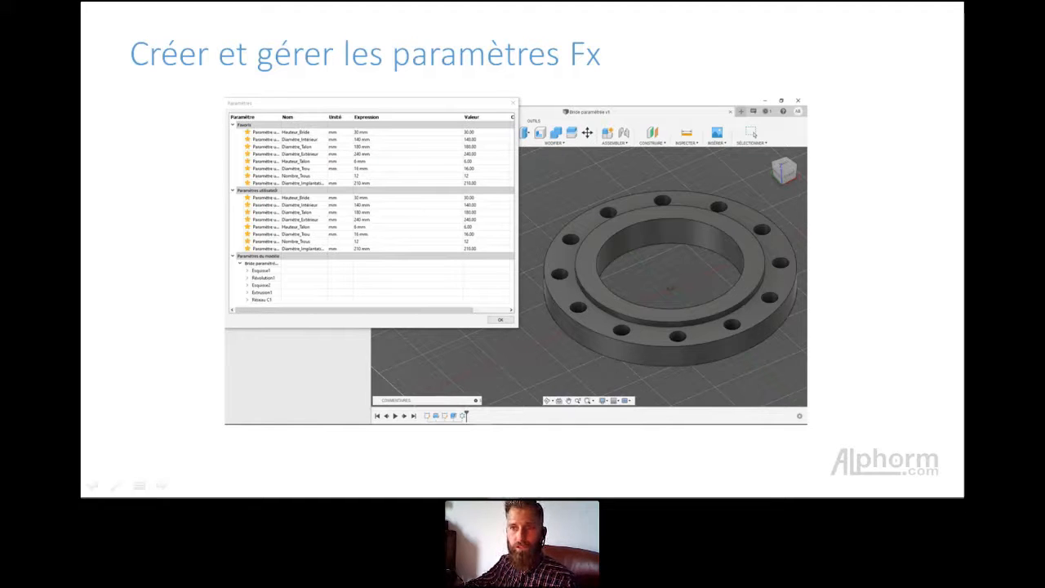
key(Right)
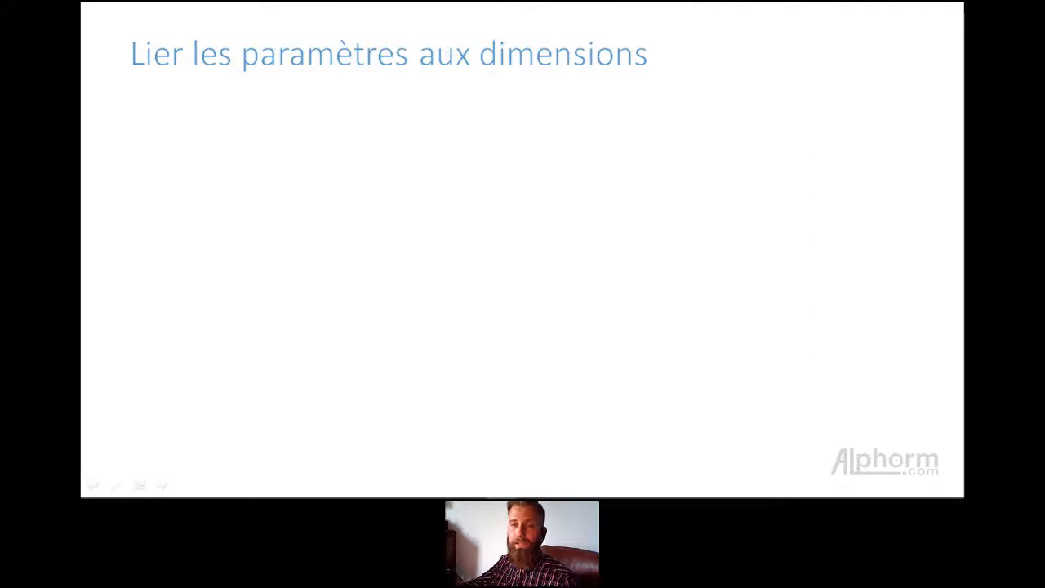
key(Right)
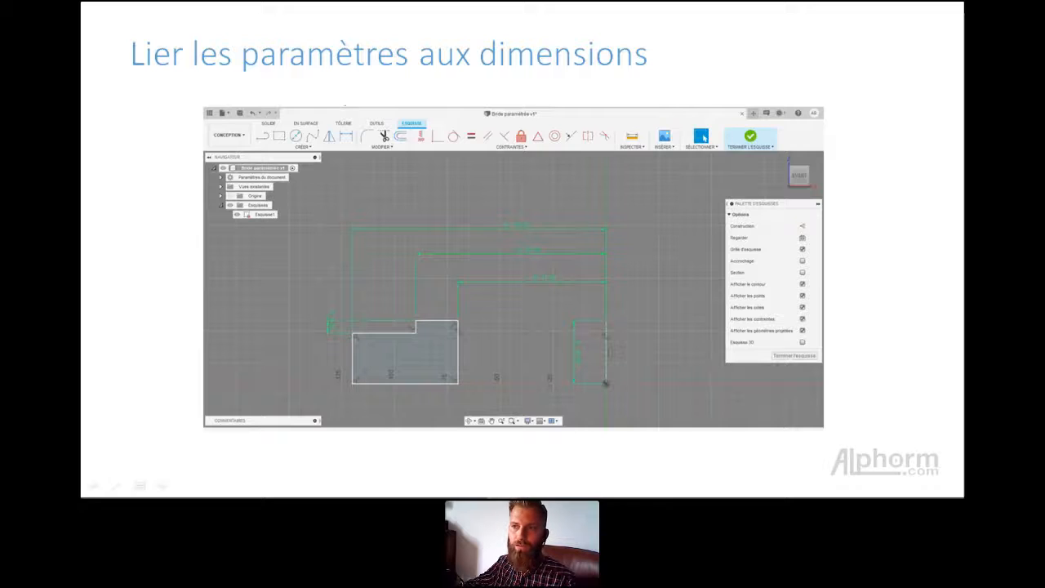
key(Right)
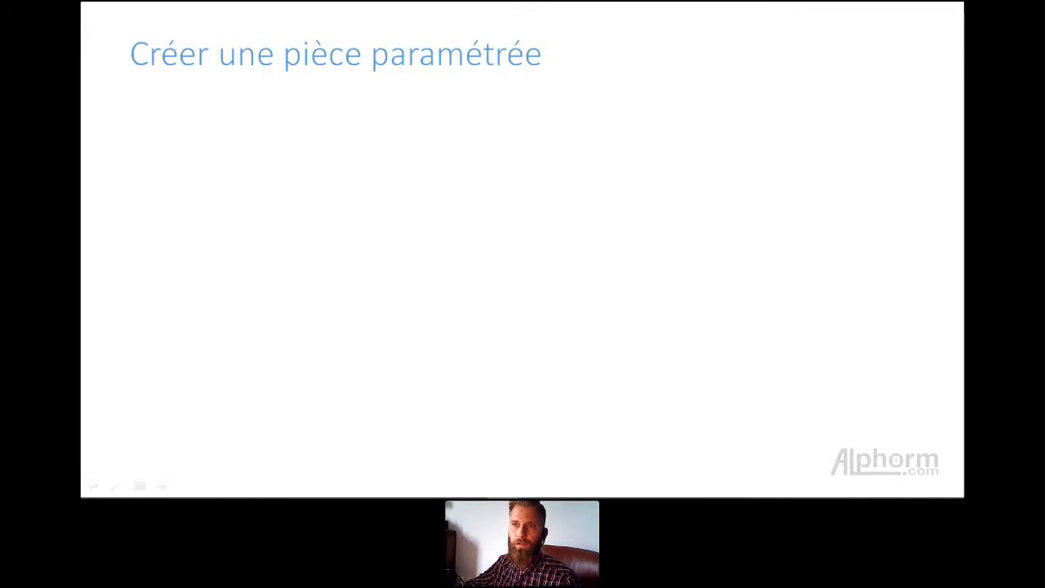
key(Right)
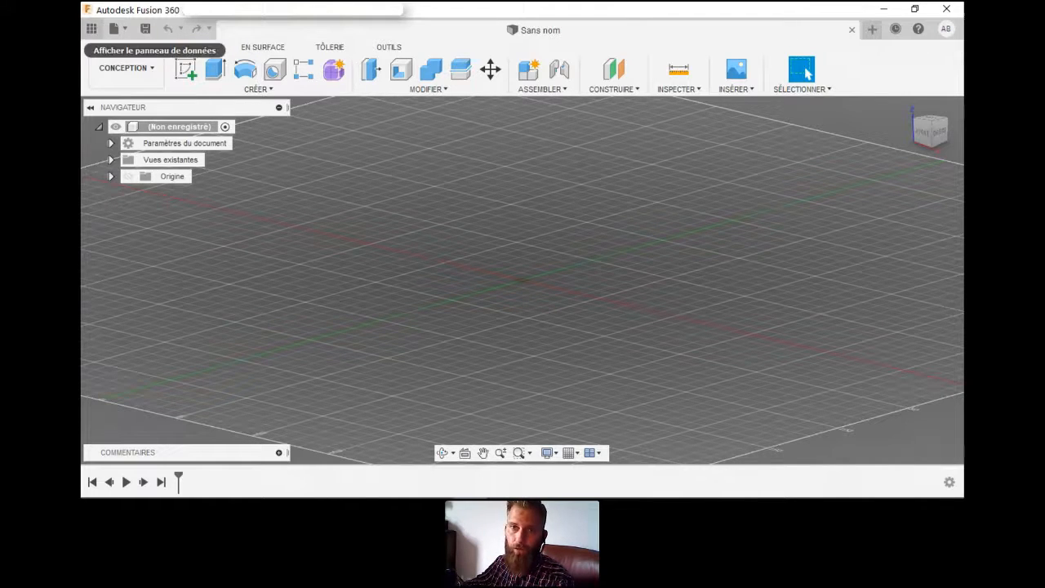
- Save the new design as Bride_Paramétrée in the Présentation Webinar folder
click(91, 29)
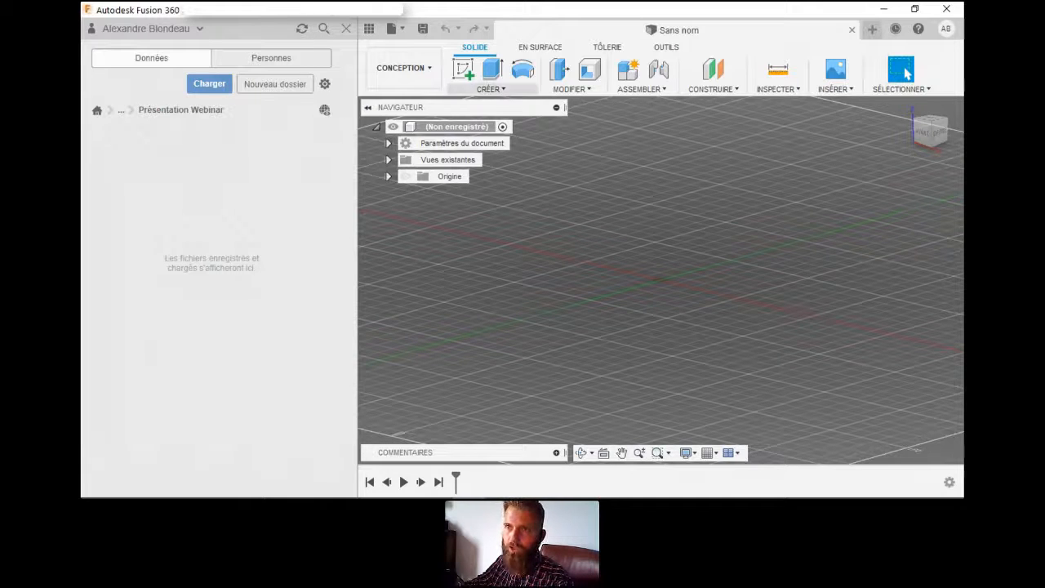
key(ctrl+s)
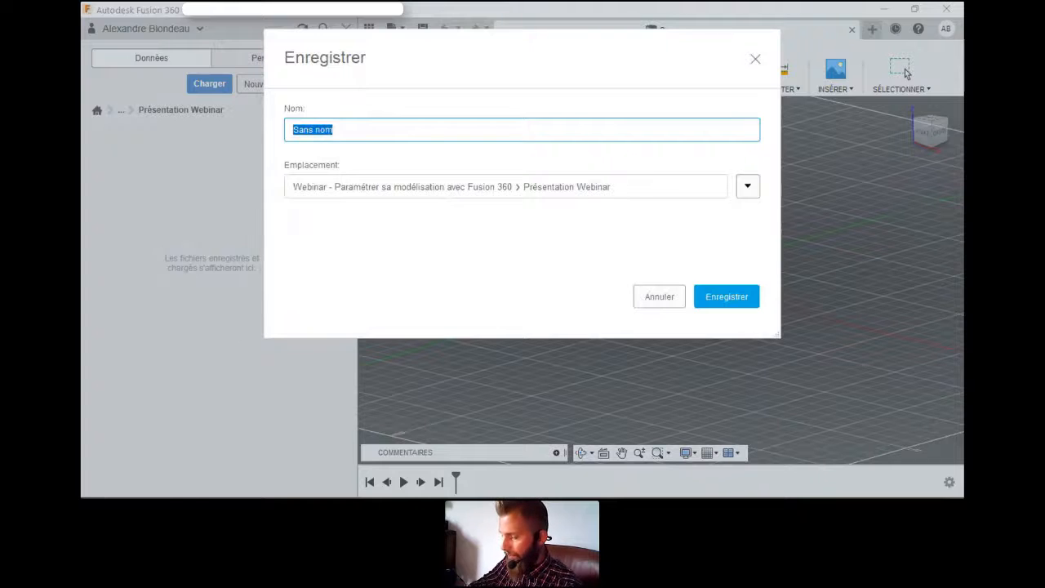
text(Bride_)
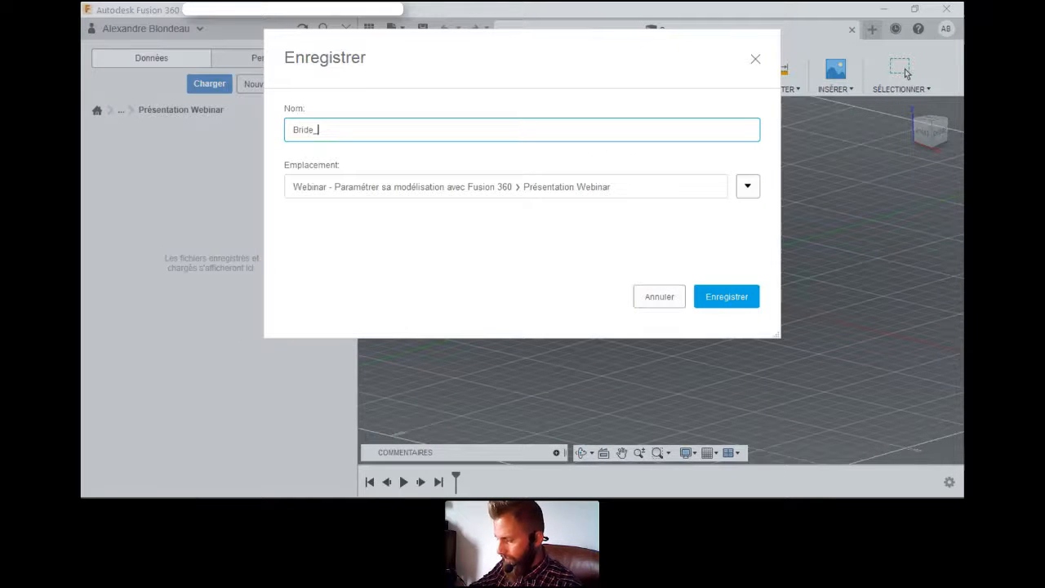
text(Paramétrée)
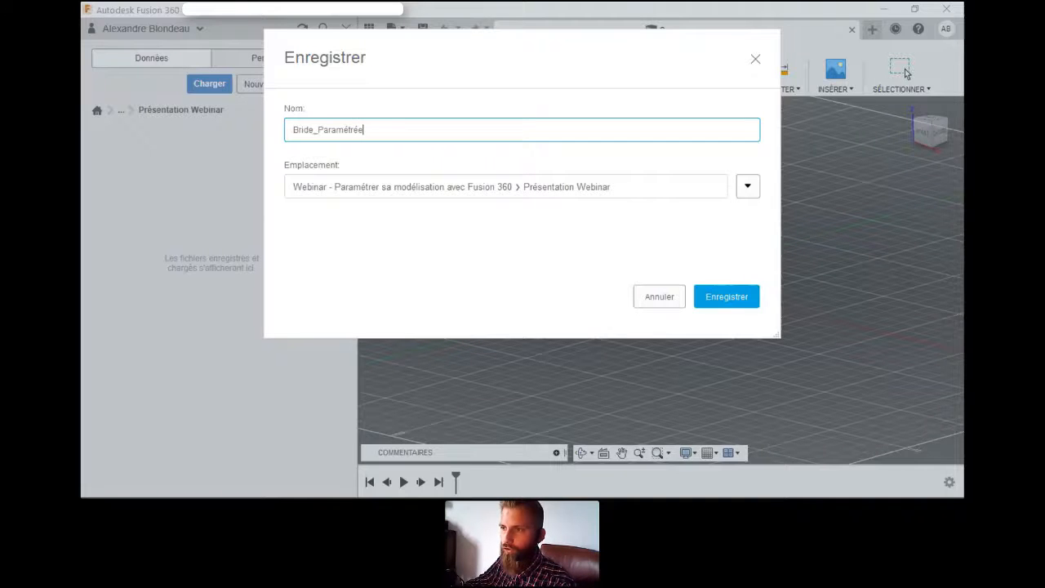
key(Return)
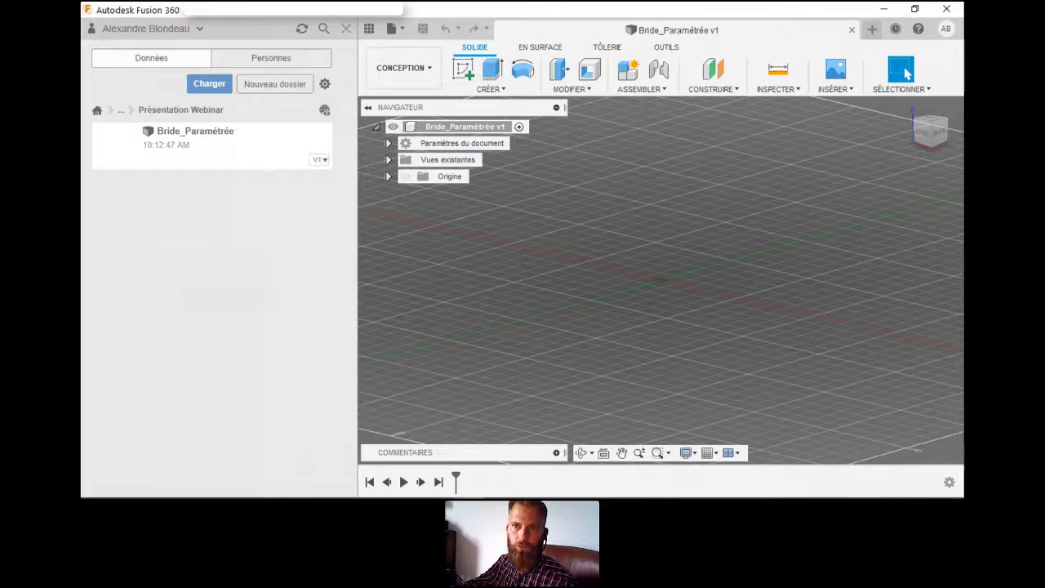
click(196, 139)
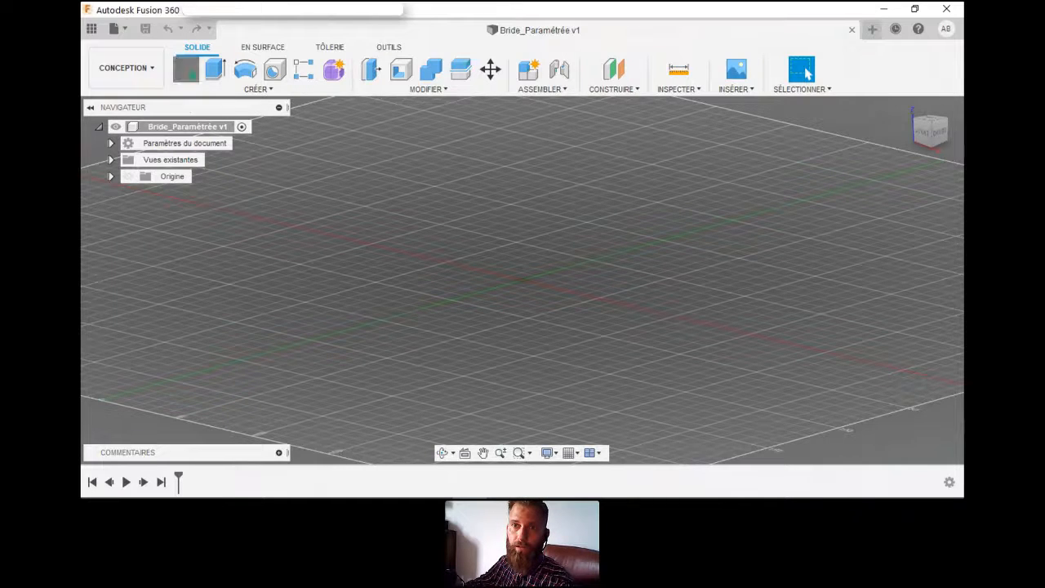
- Start a sketch on the front plane and draw a 100 mm horizontal line from the origin in the negative X direction
click(186, 70)
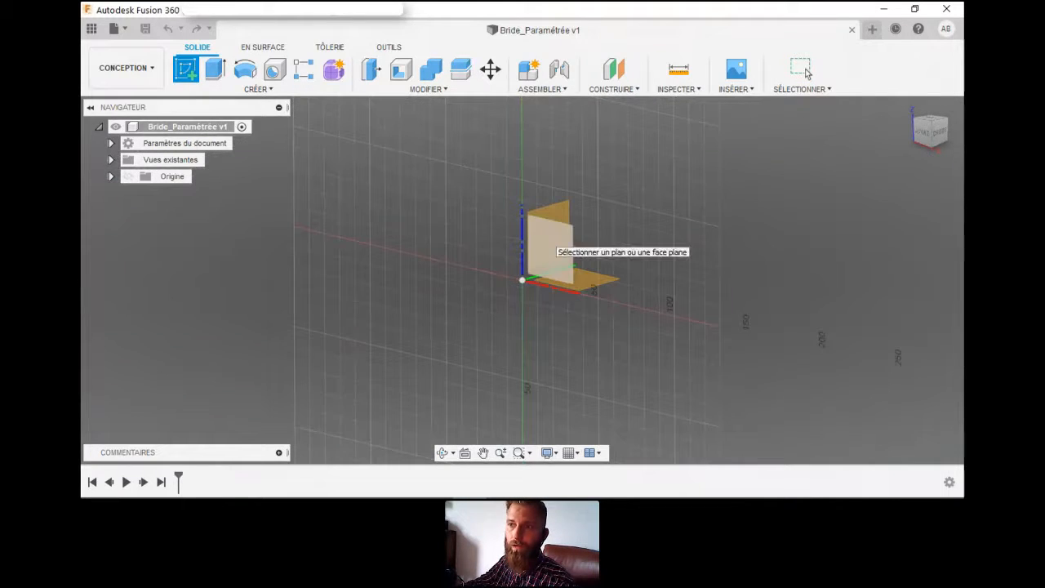
click(549, 241)
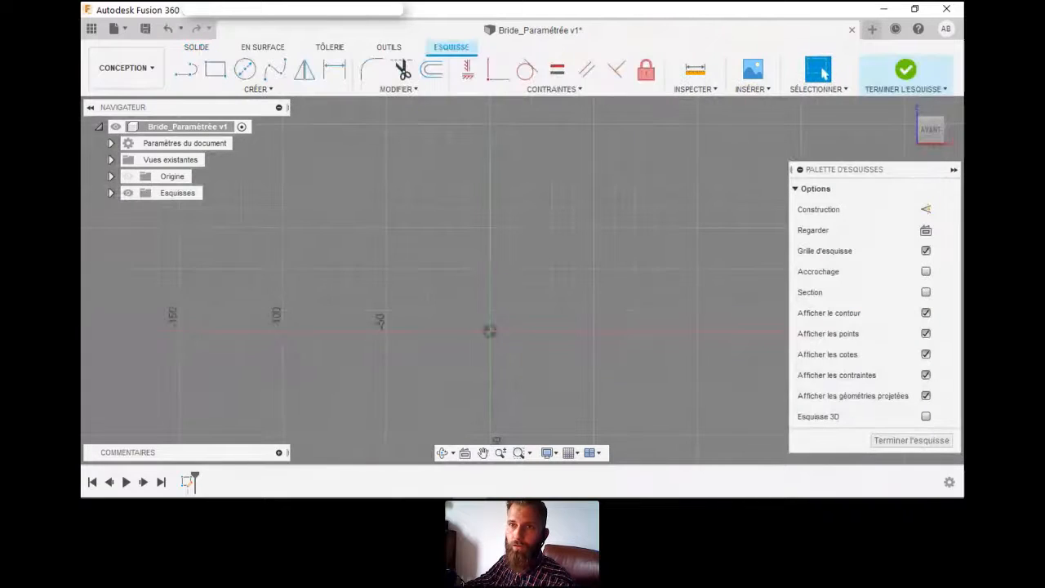
key(l)
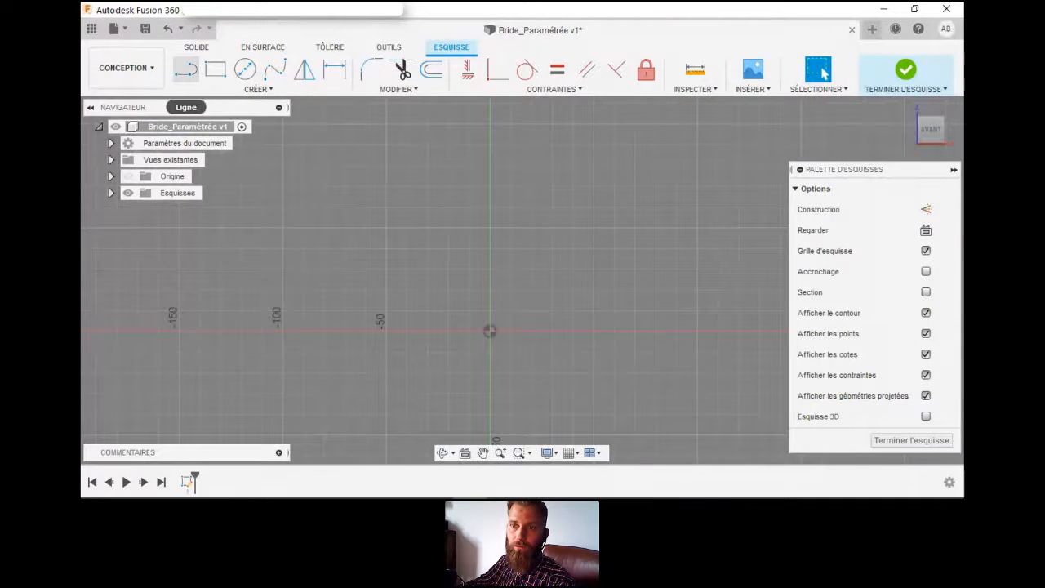
click(186, 71)
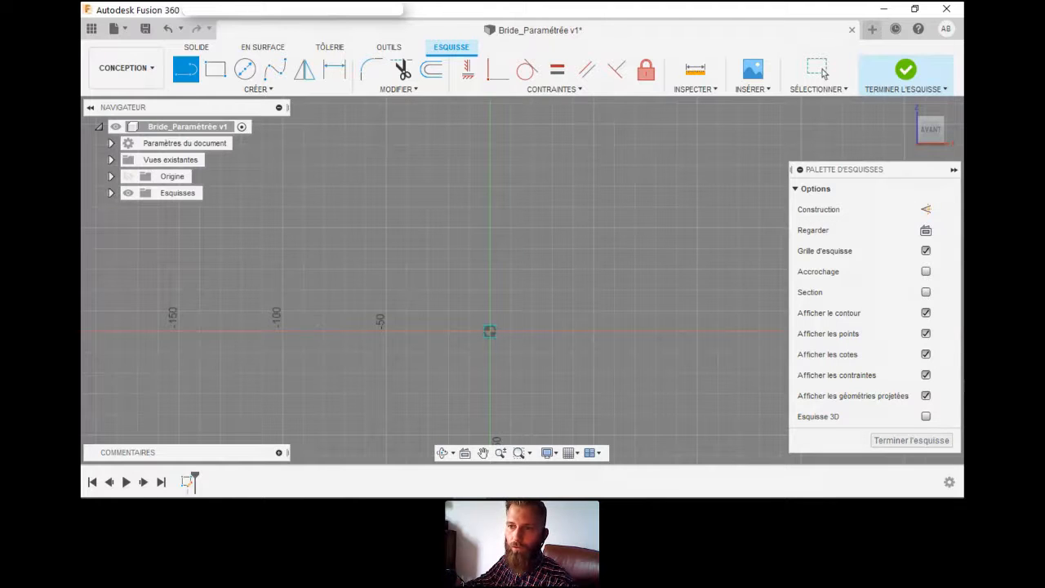
click(489, 331)
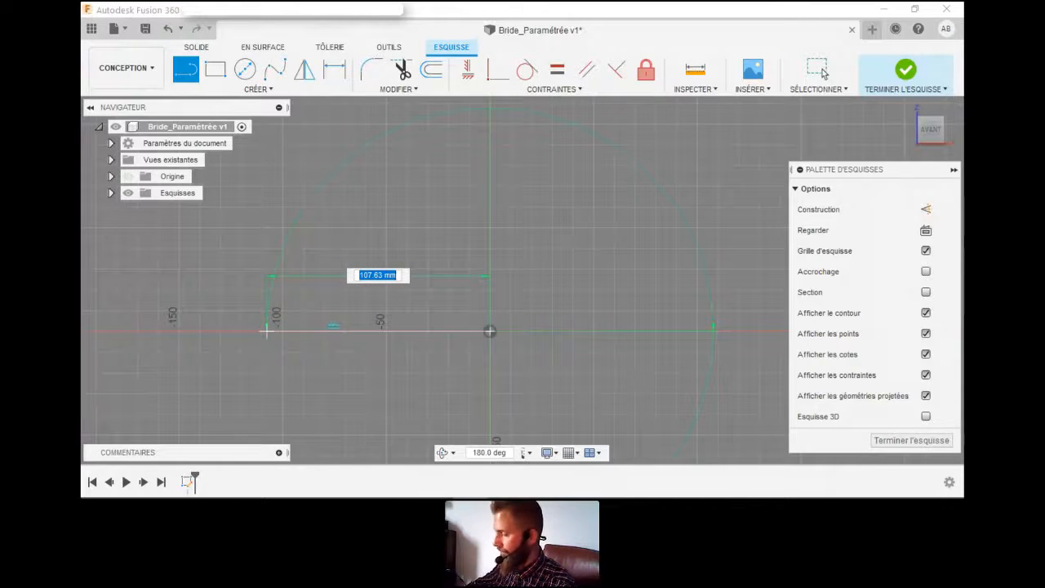
text(100)
key(Return)
key(Escape)
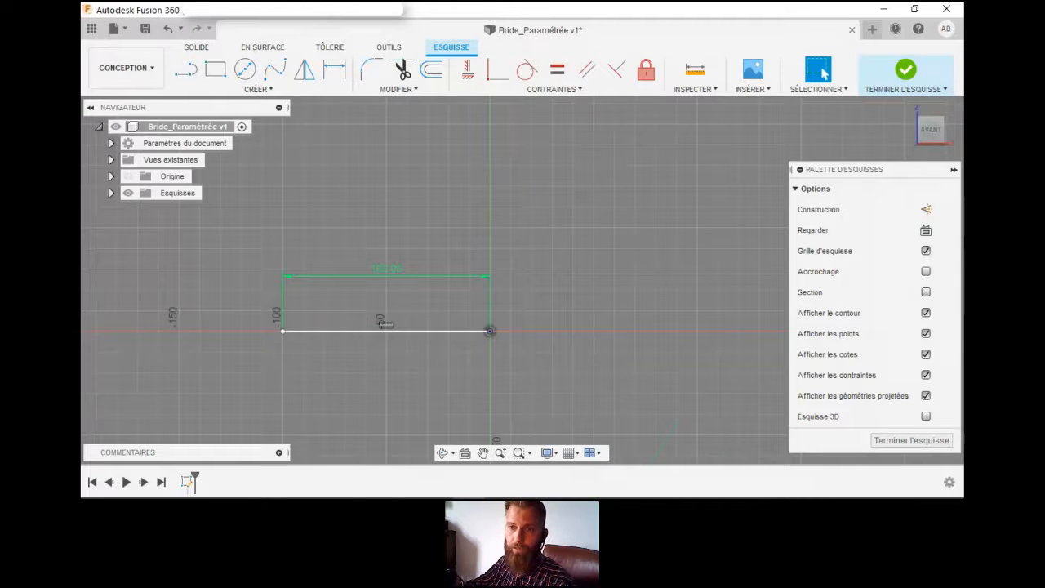
- Draw a 30 mm vertical line upward at the horizontal line's outer end and delete the horizontal line
click(186, 69)
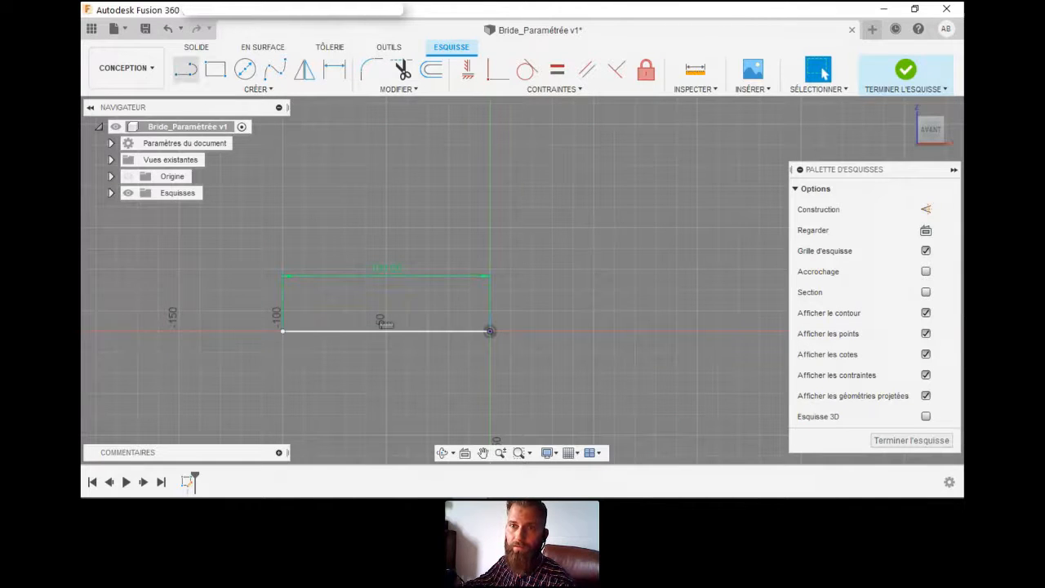
drag(283, 331, 283, 264)
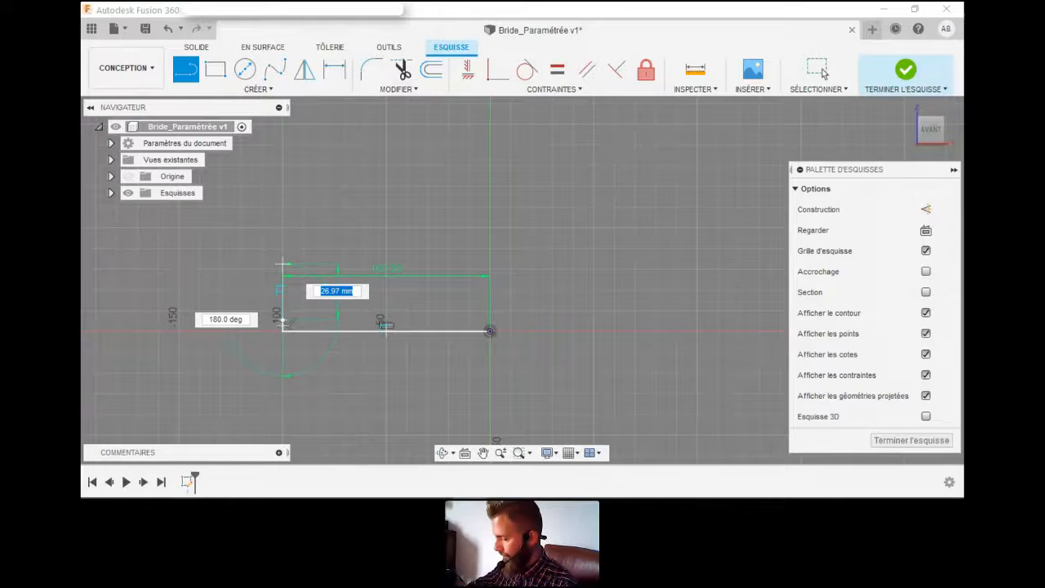
key(BackSpace)
click(822, 72)
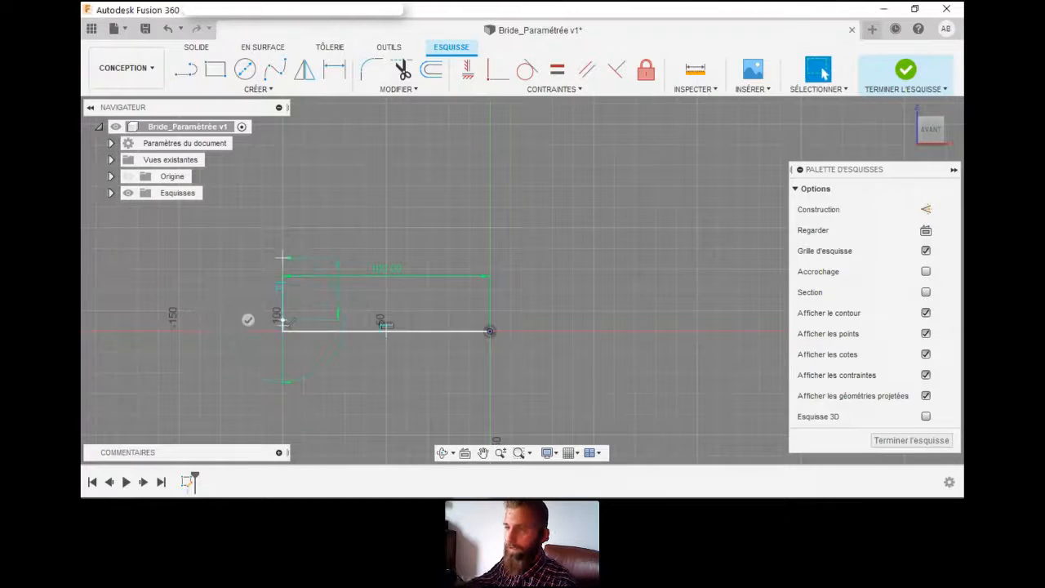
click(385, 330)
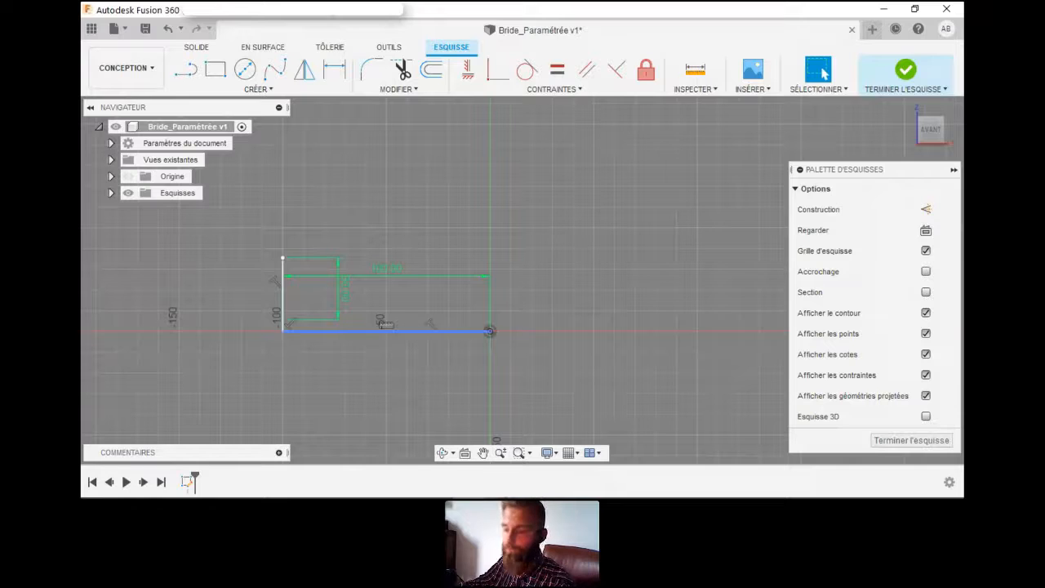
key(Delete)
- Draw a 30 mm vertical line up from the origin and convert it to a construction line
scroll(338, 315, down, 1)
scroll(245, 294, up, 2)
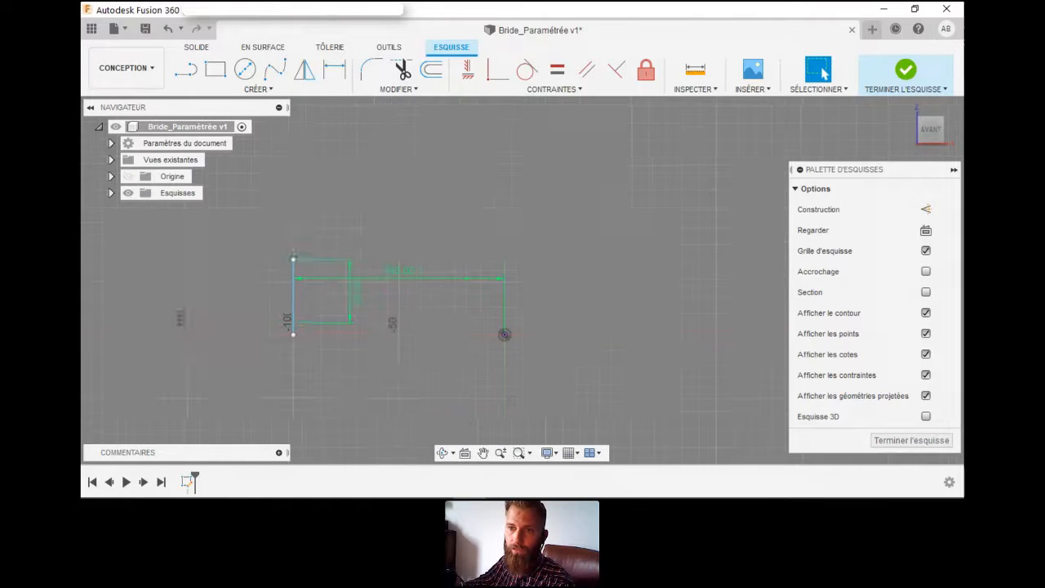
key(l)
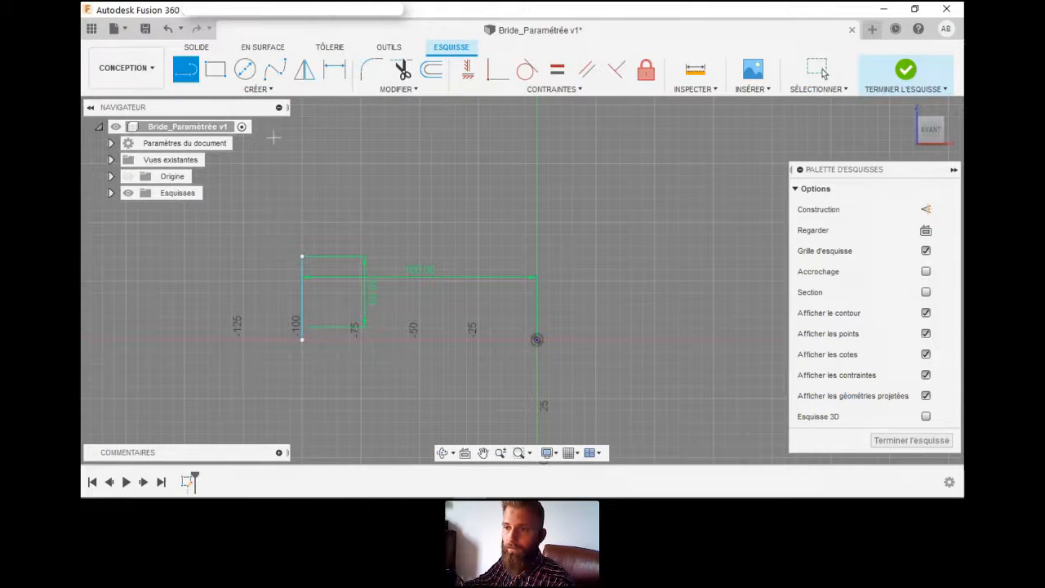
click(536, 339)
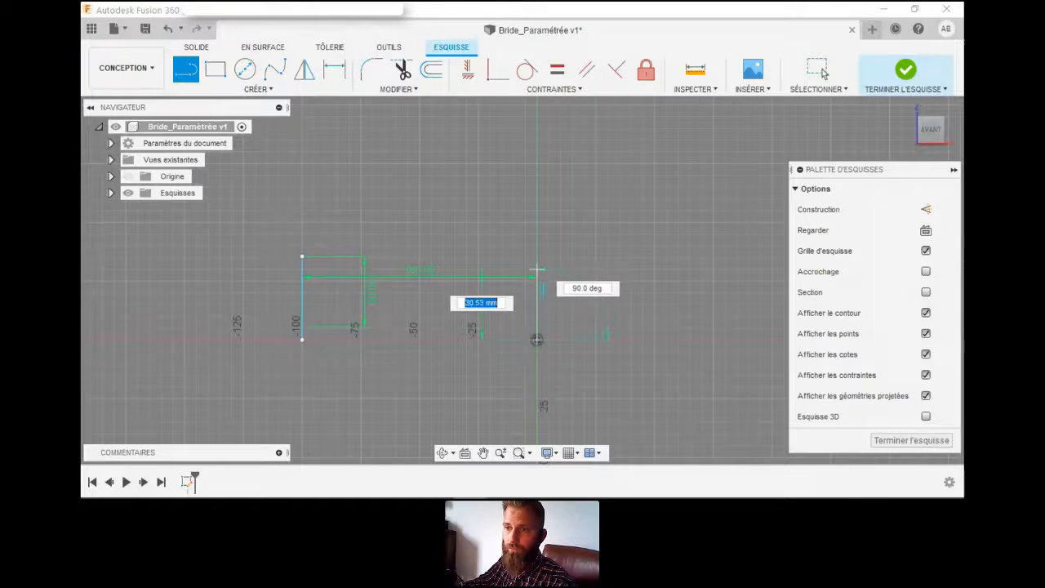
text(30)
key(Return)
key(Escape)
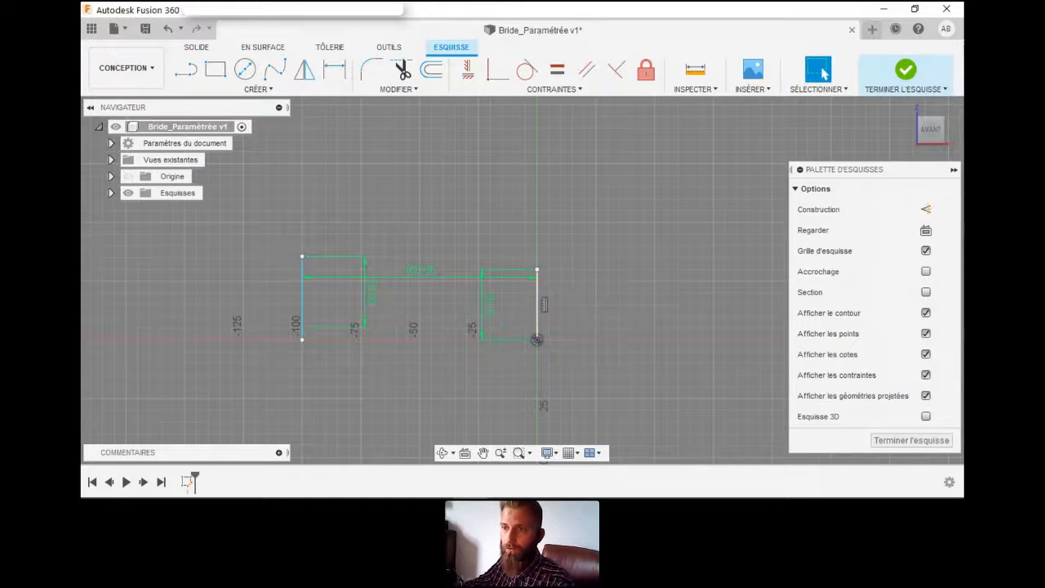
click(537, 302)
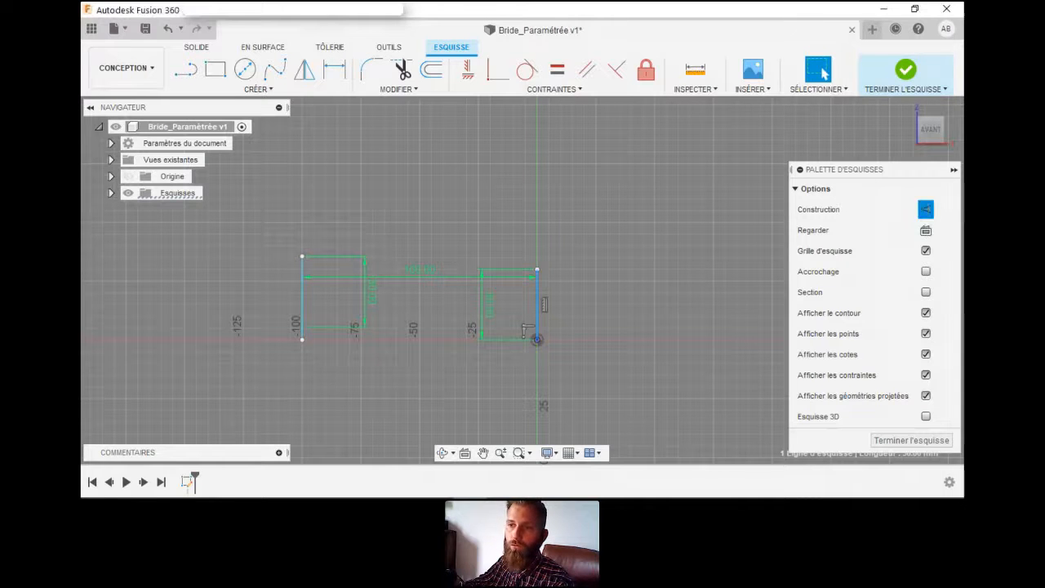
click(926, 210)
- Sketch the closed stepped flange profile outward from the solid vertical line, with upper and lower ledges each about 35 mm long
scroll(231, 253, up, 1)
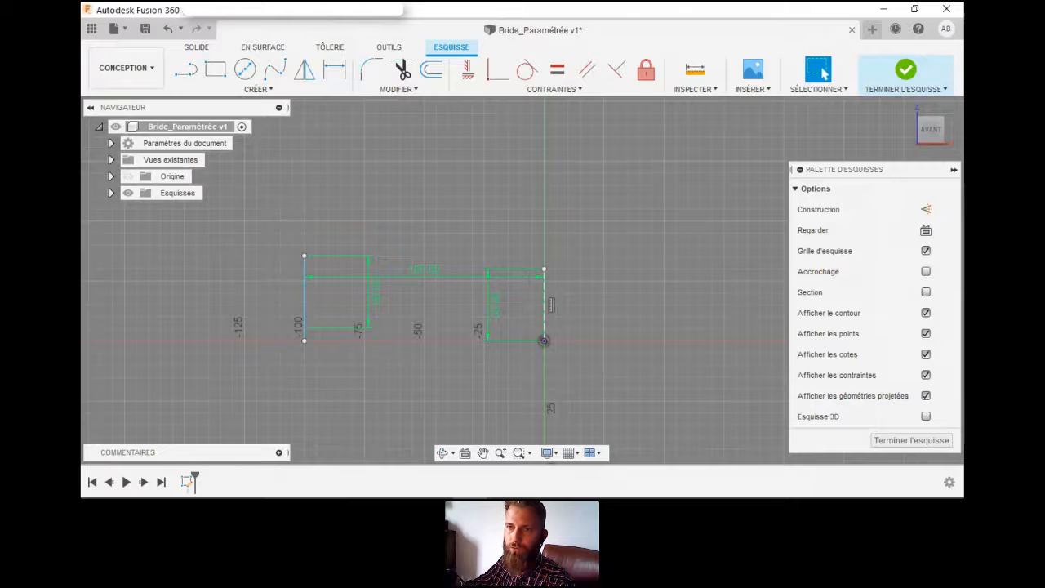
scroll(164, 302, up, 2)
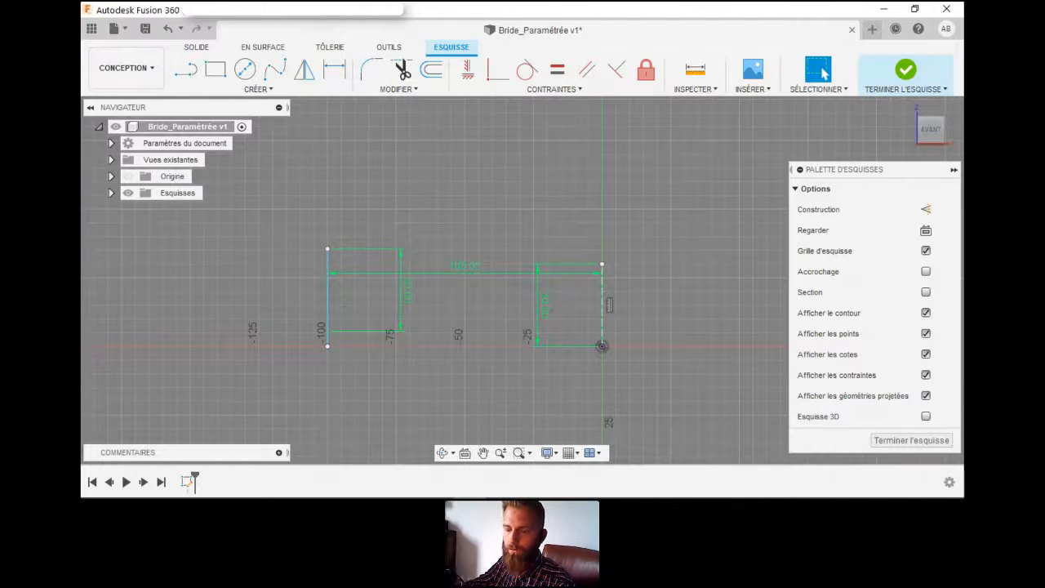
middle_drag(457, 310, 605, 310)
click(186, 69)
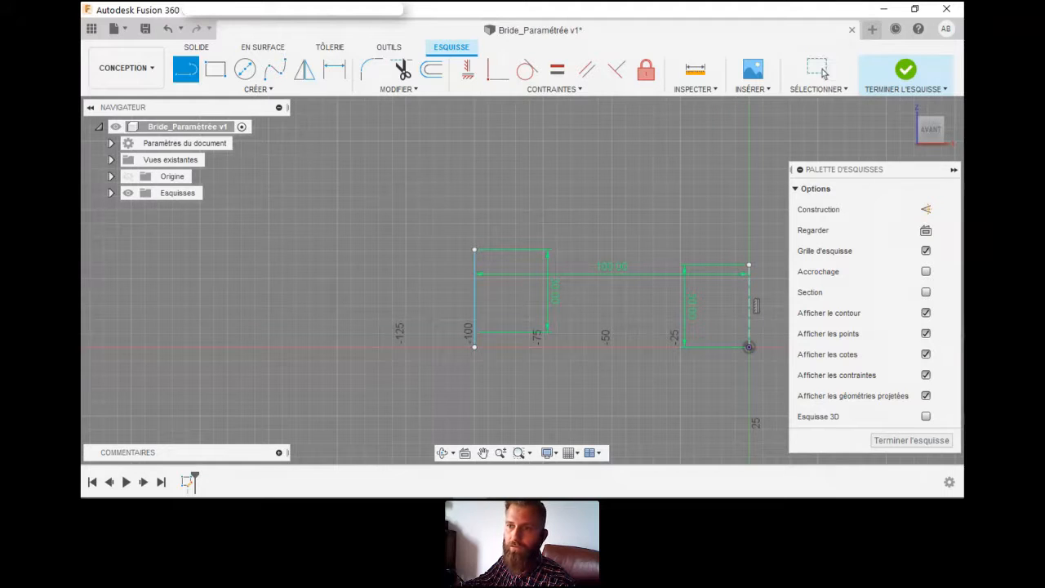
click(473, 249)
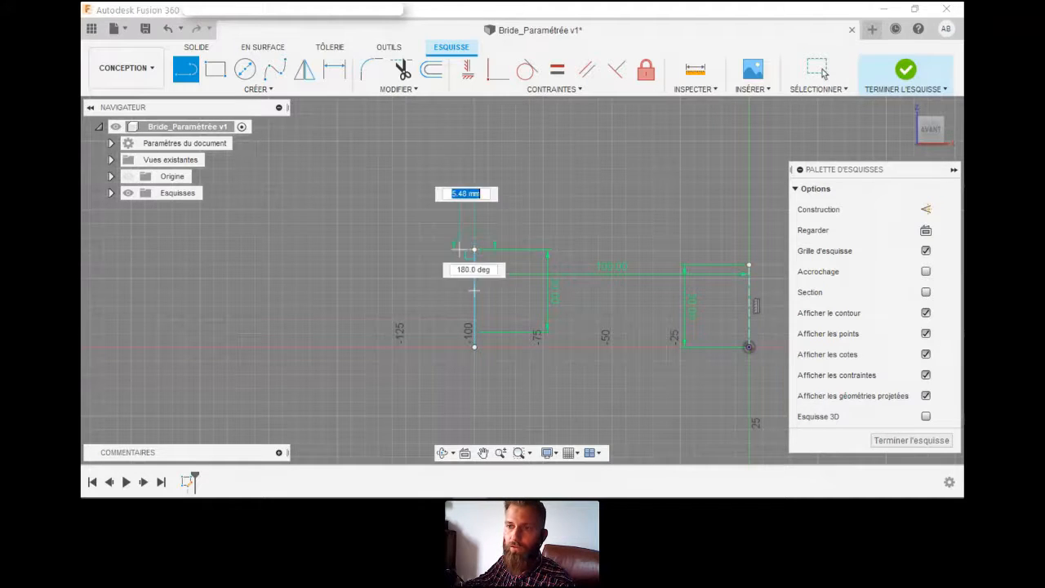
click(378, 249)
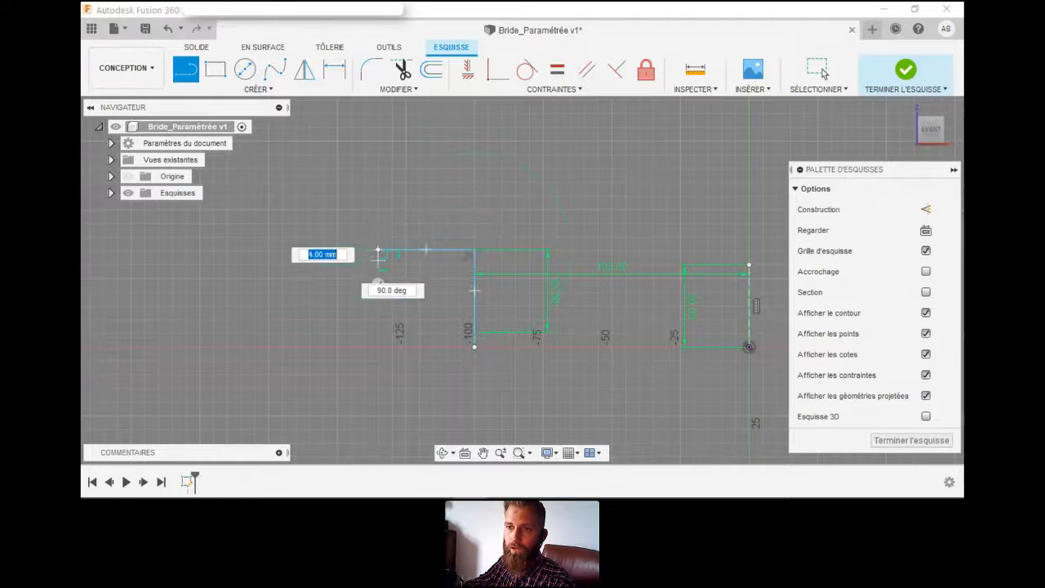
click(378, 269)
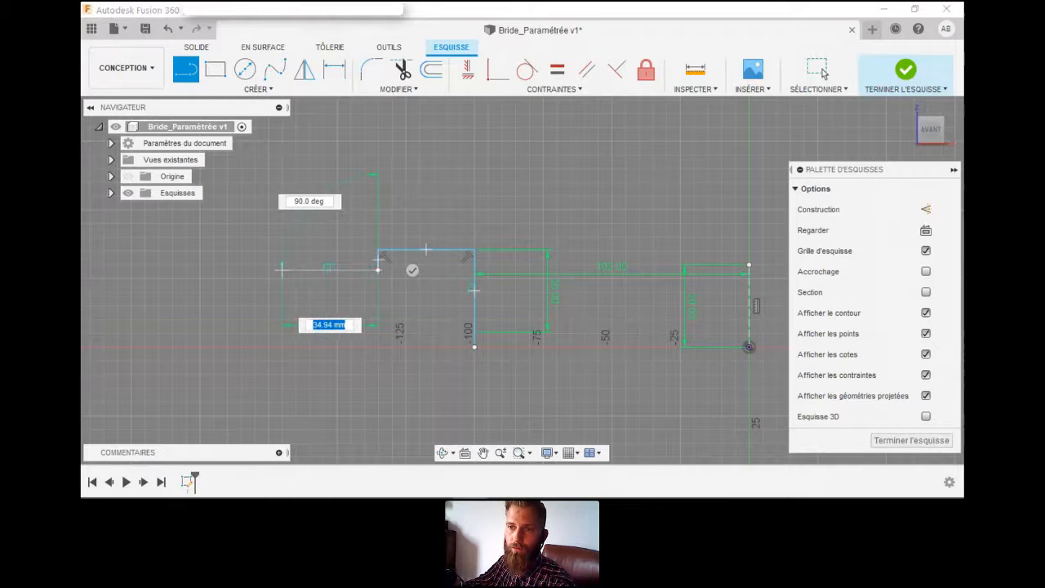
click(282, 270)
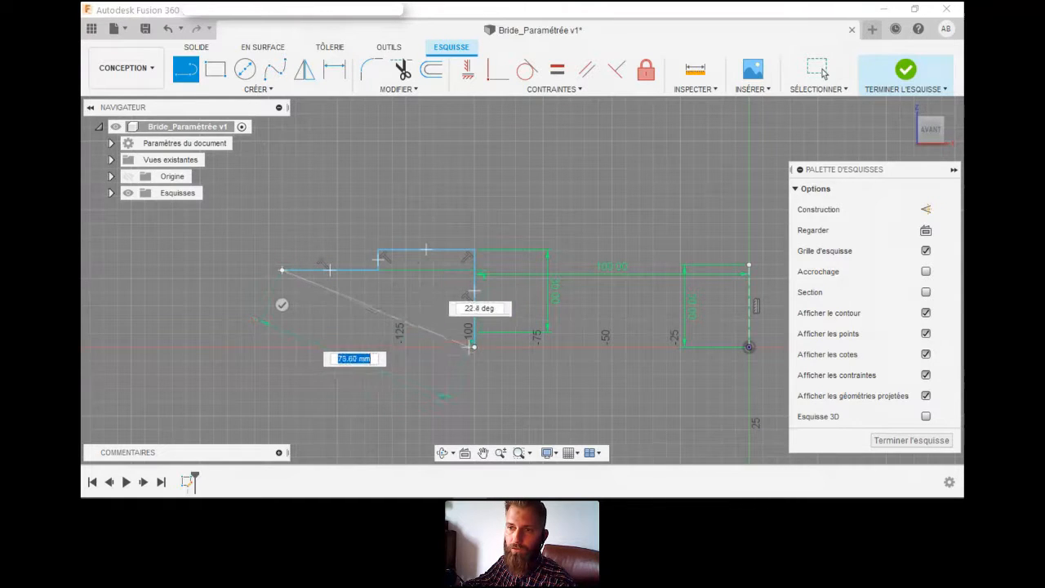
click(281, 346)
click(474, 346)
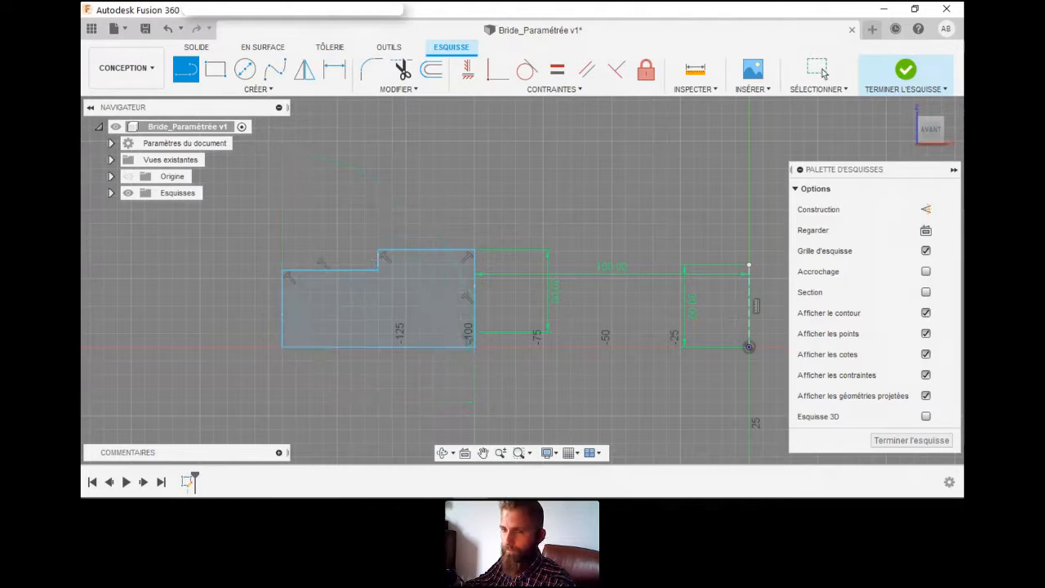
key(Escape)
scroll(748, 347, down, 2)
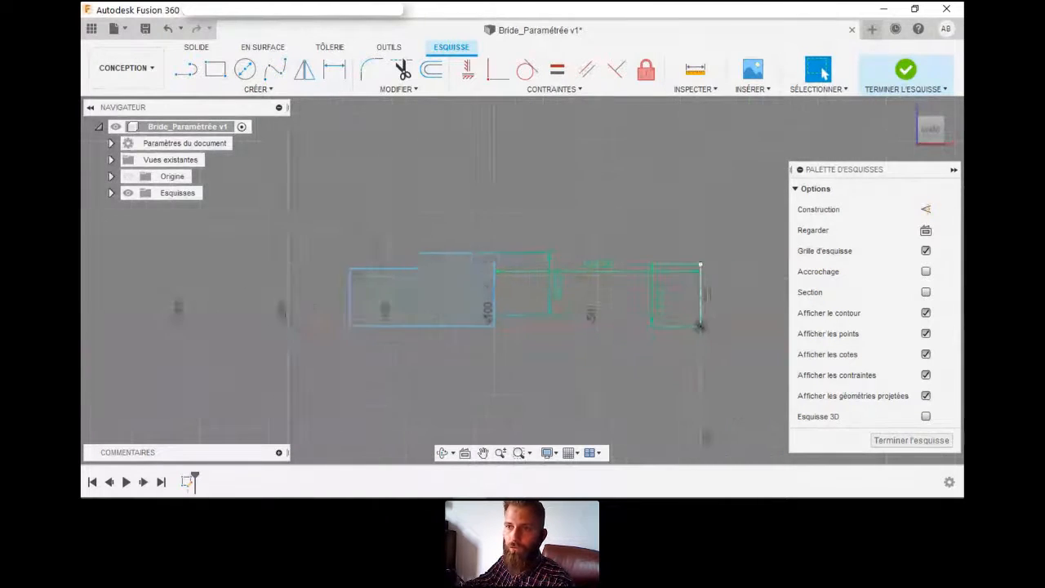
middle_drag(748, 347, 638, 355)
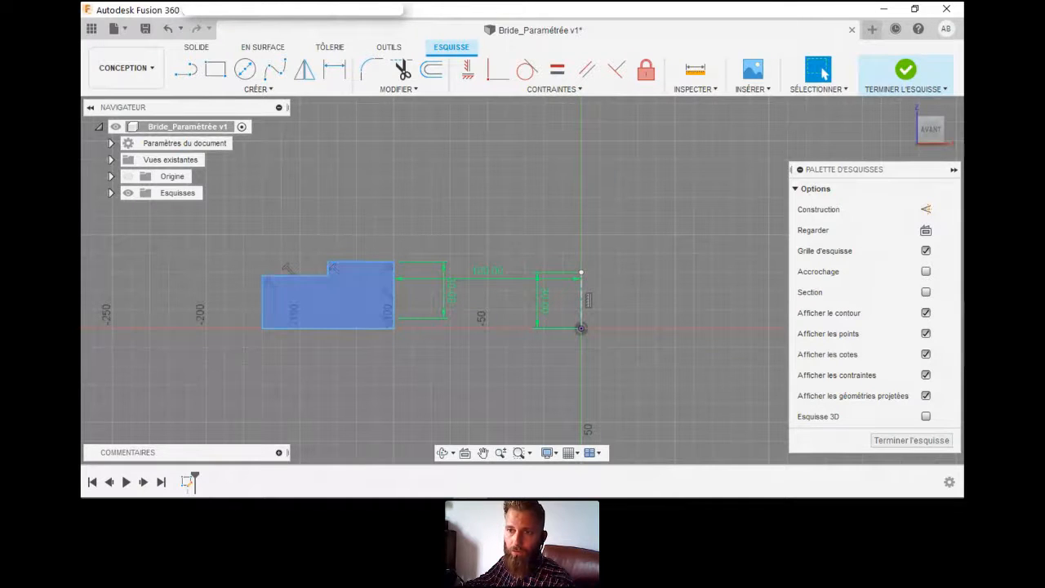
- Make the profile's upper ledge line coincident with the top endpoint of the construction axis
click(359, 263)
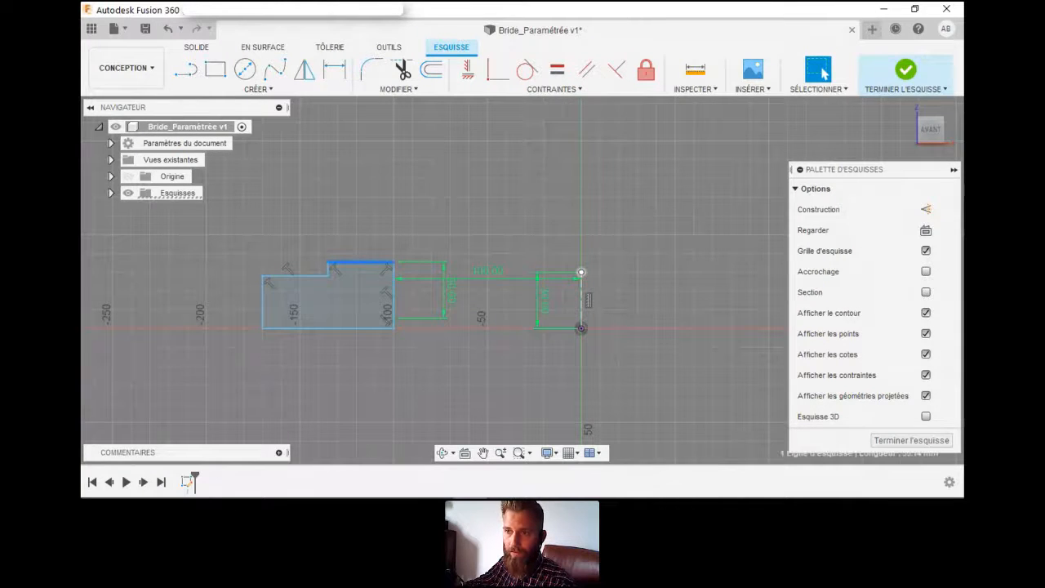
shift+click(580, 272)
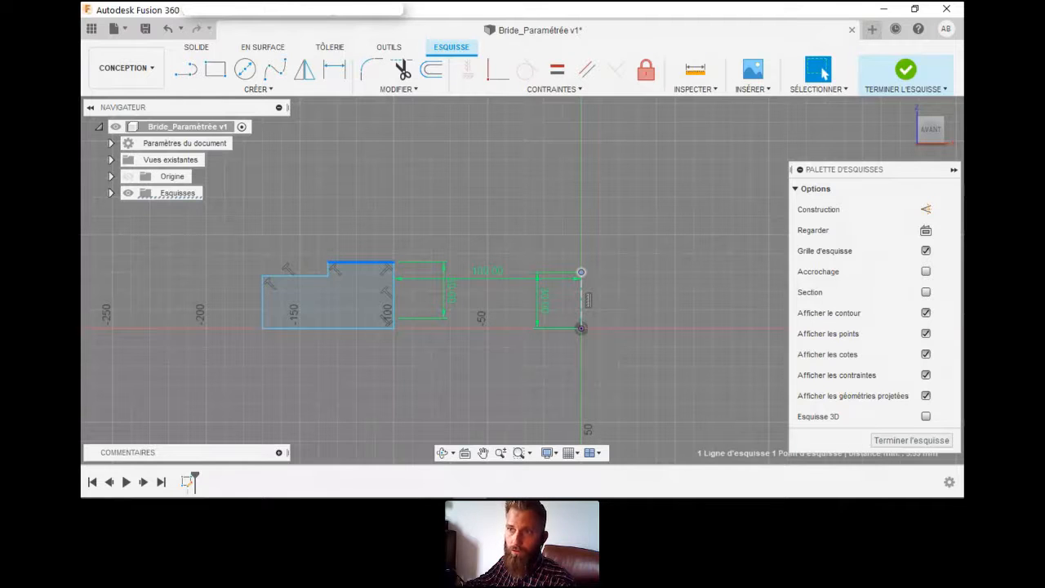
click(498, 69)
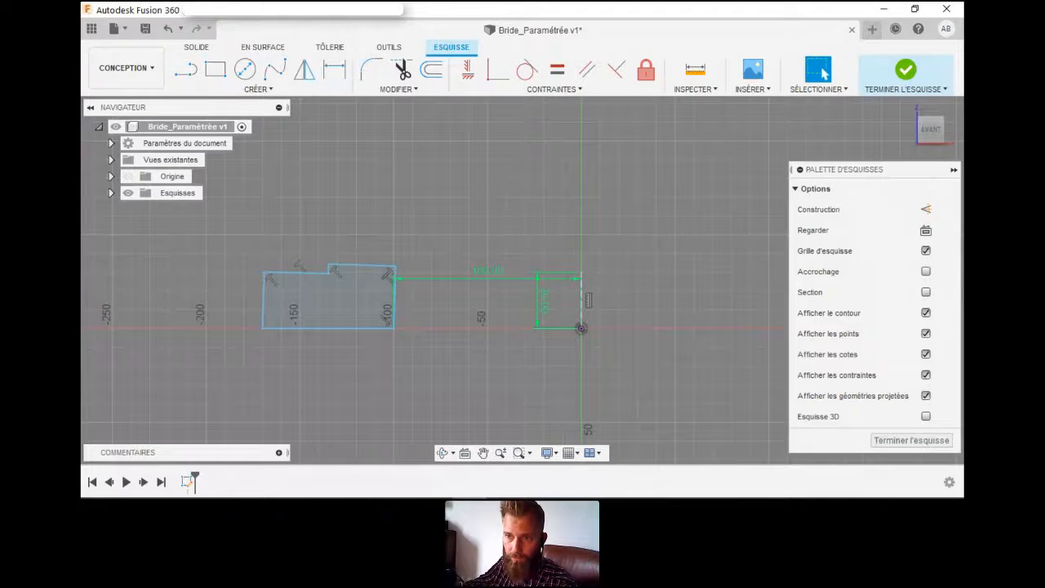
- Delete the short leftover segment at the profile's lower inner corner and join the two loose endpoints with a Coincident constraint
scroll(393, 322, up, 5)
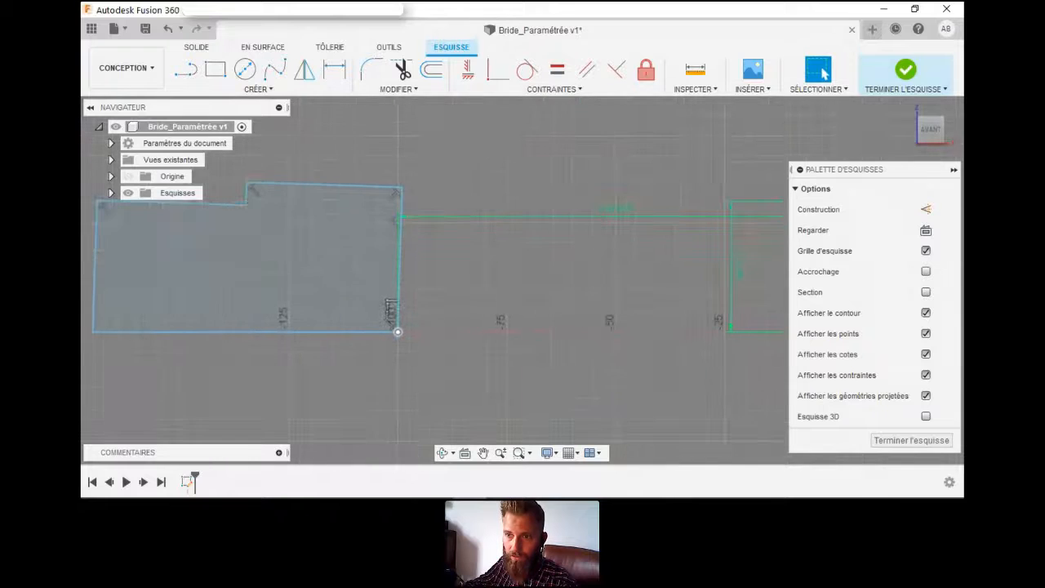
click(396, 323)
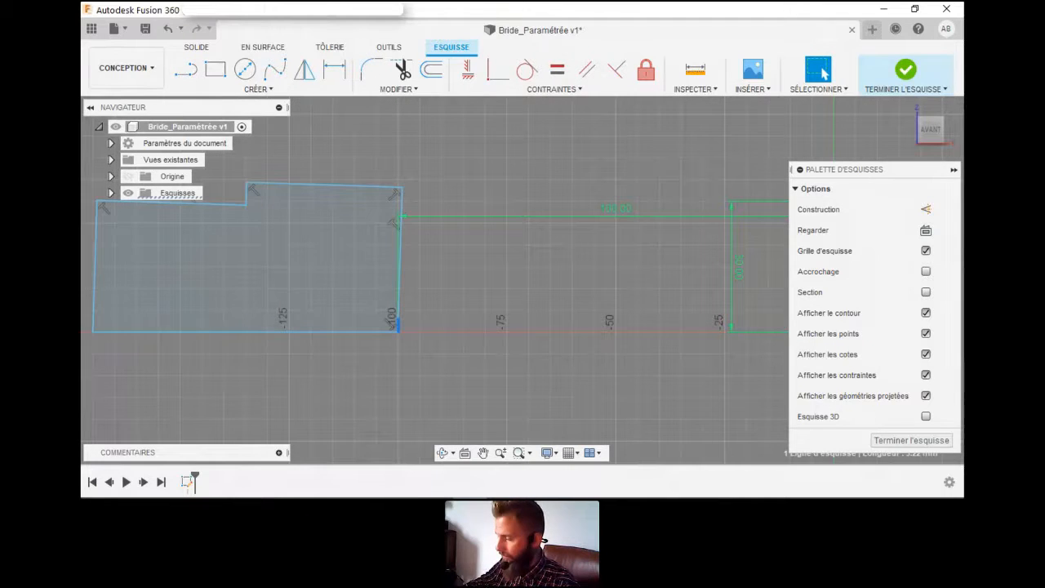
key(Delete)
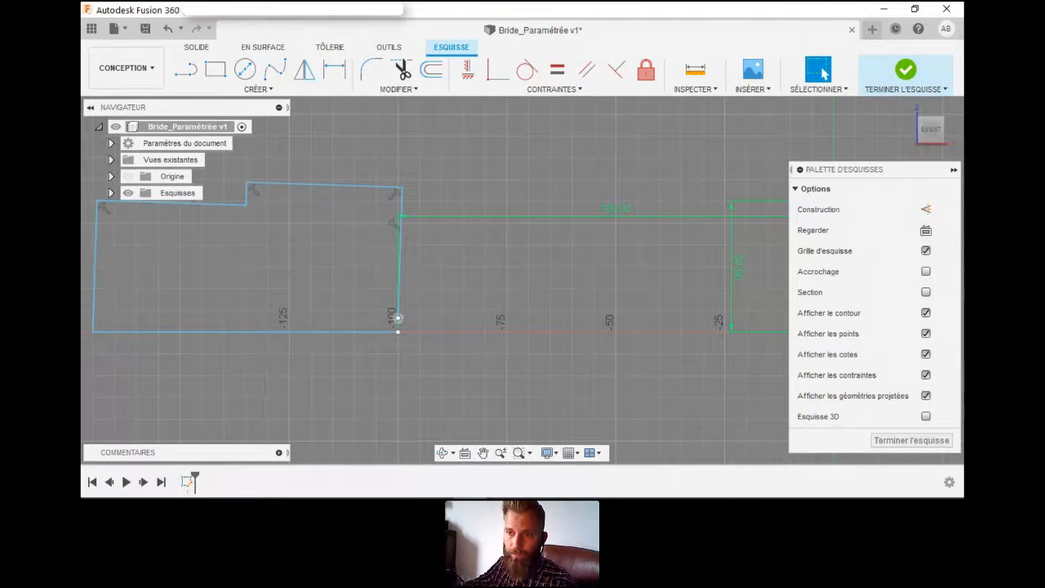
click(397, 331)
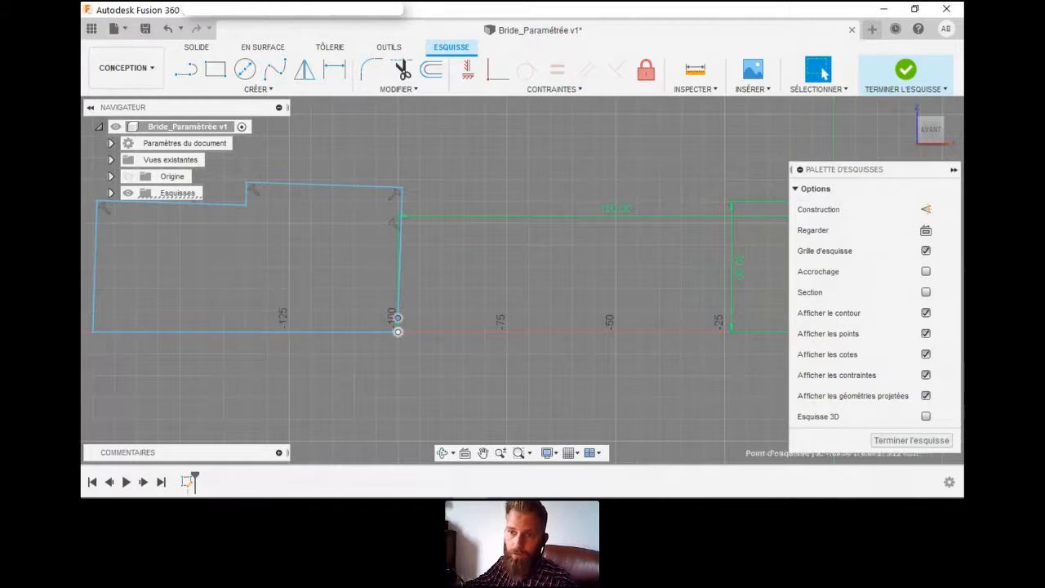
click(498, 70)
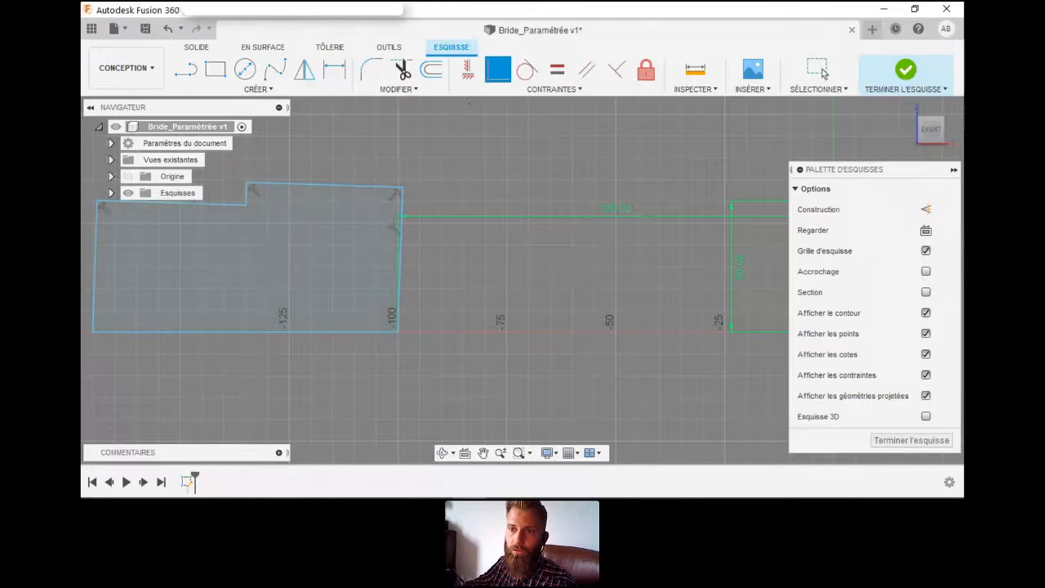
- Apply a Horizontal/Vertical constraint to the profile's lower ledge line to make it horizontal
scroll(377, 270, down, 2)
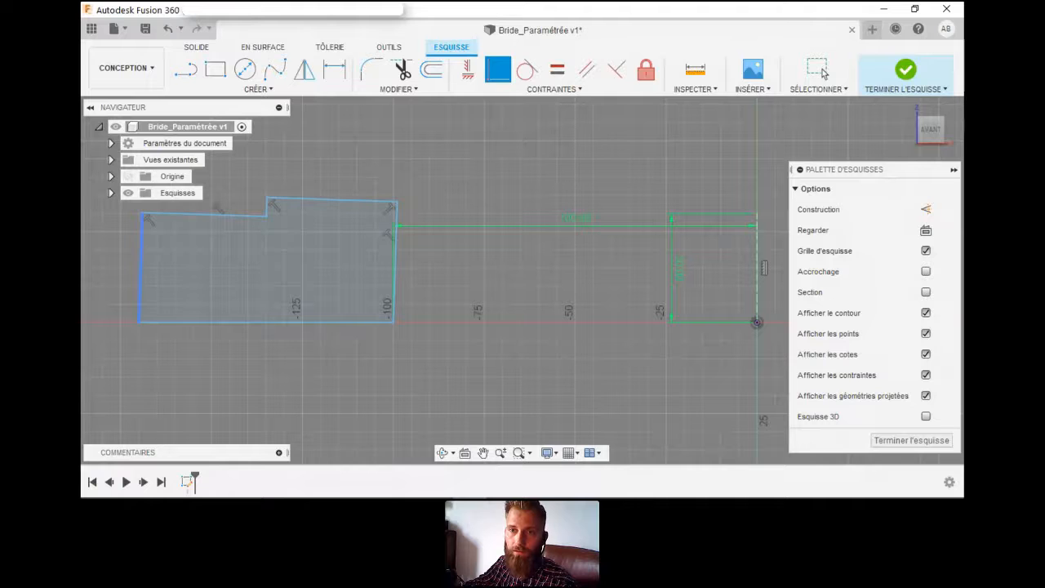
click(141, 270)
click(819, 70)
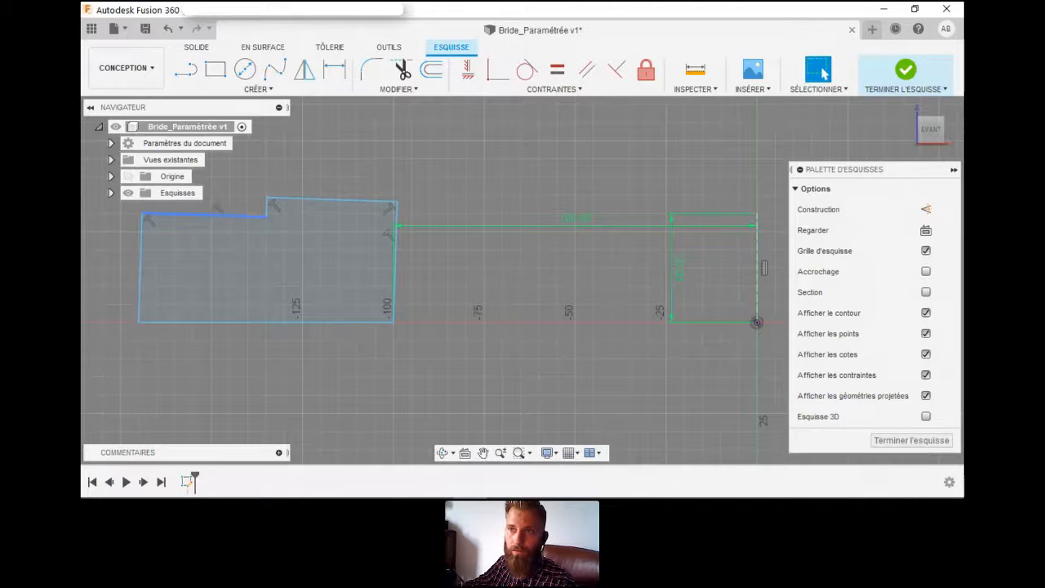
click(214, 214)
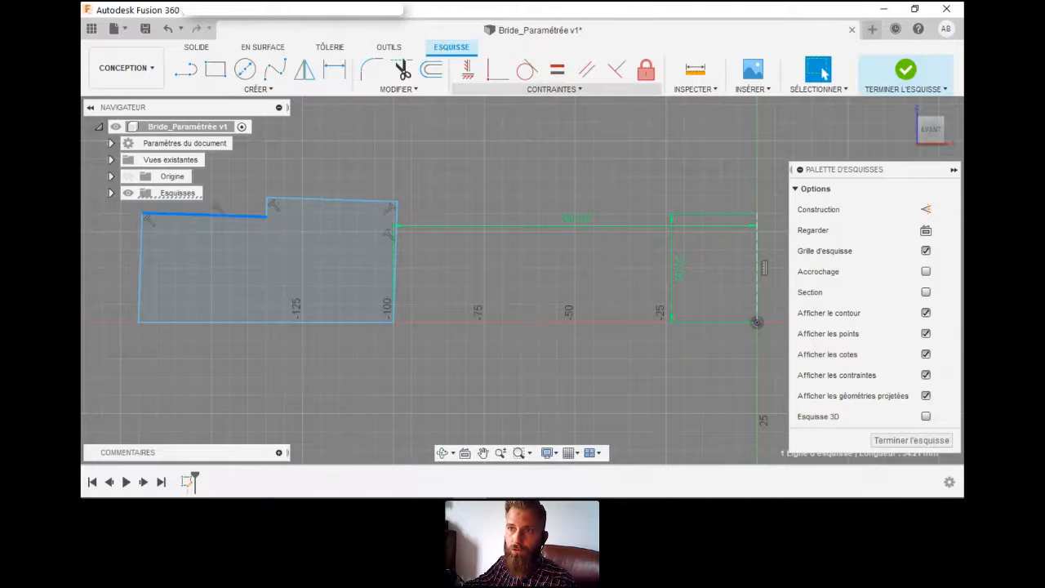
click(555, 89)
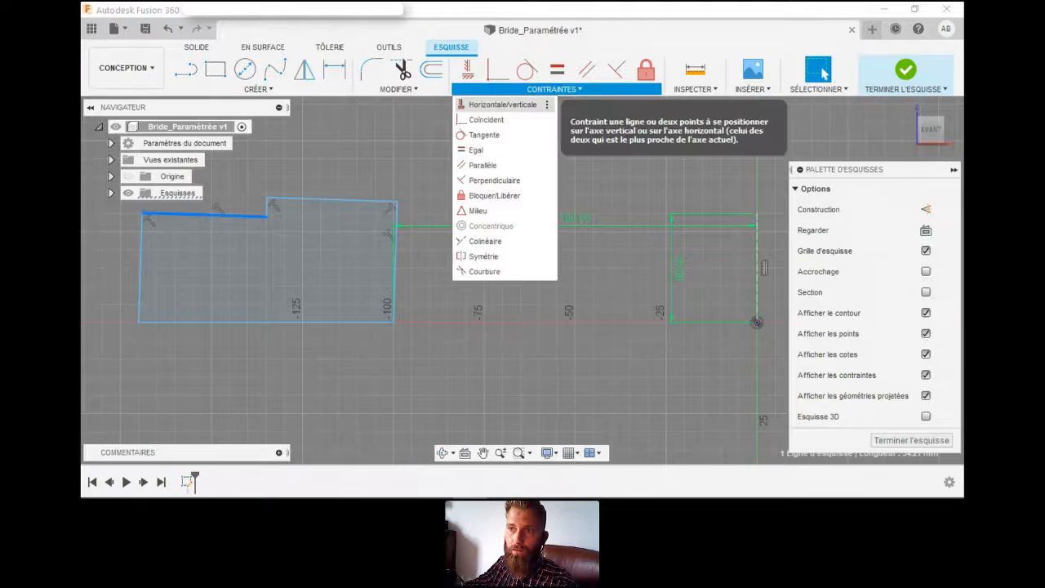
click(502, 105)
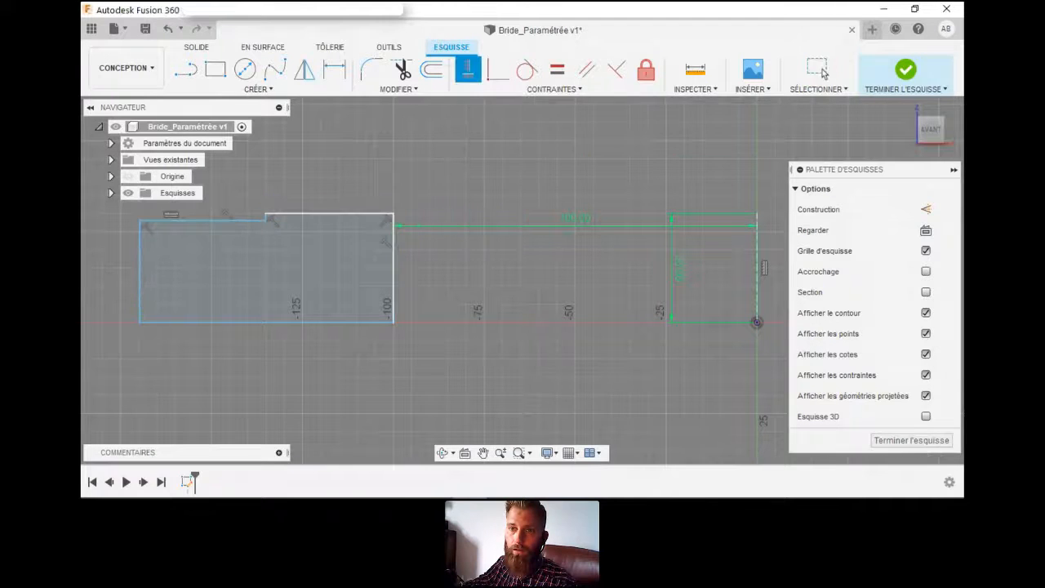
scroll(294, 276, up, 1)
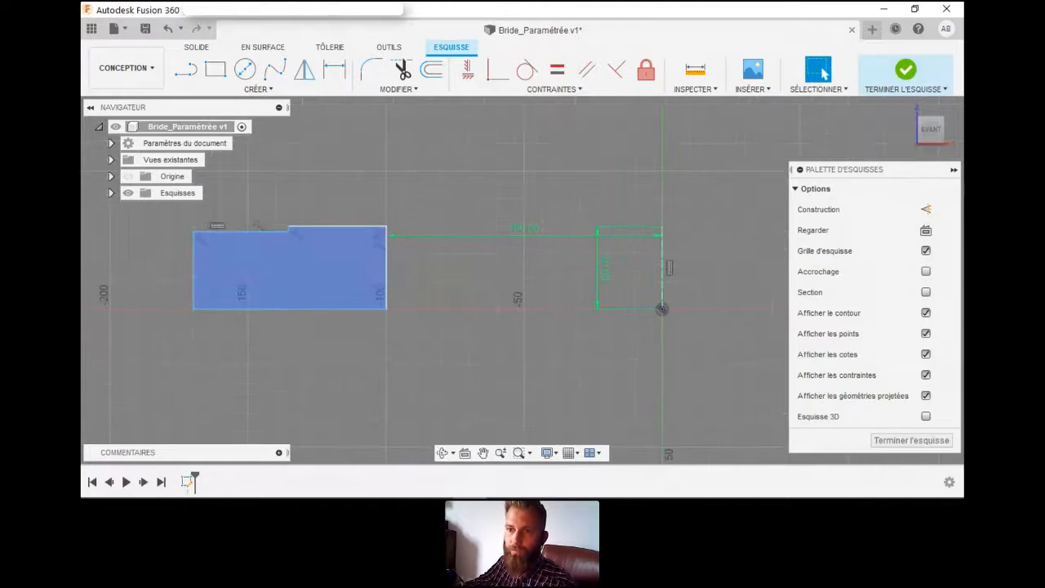
- Make the profile's bottom line coincident with the sketch origin
click(294, 309)
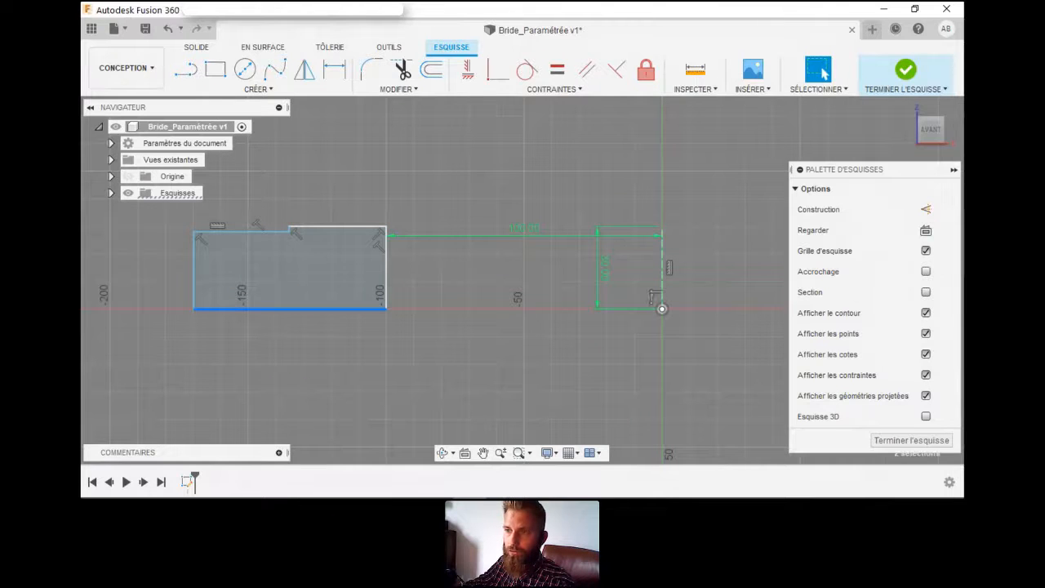
click(499, 69)
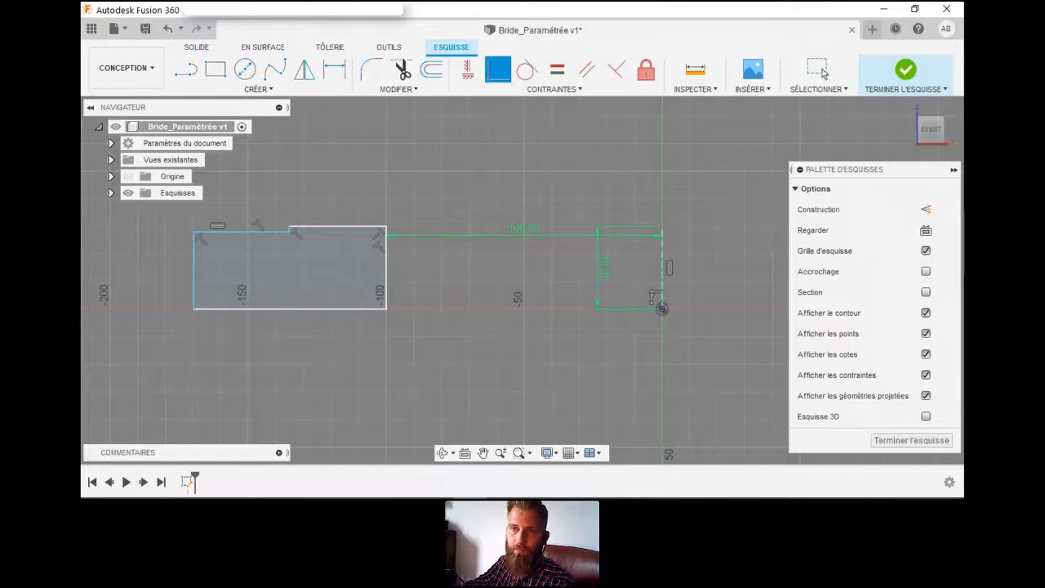
click(819, 70)
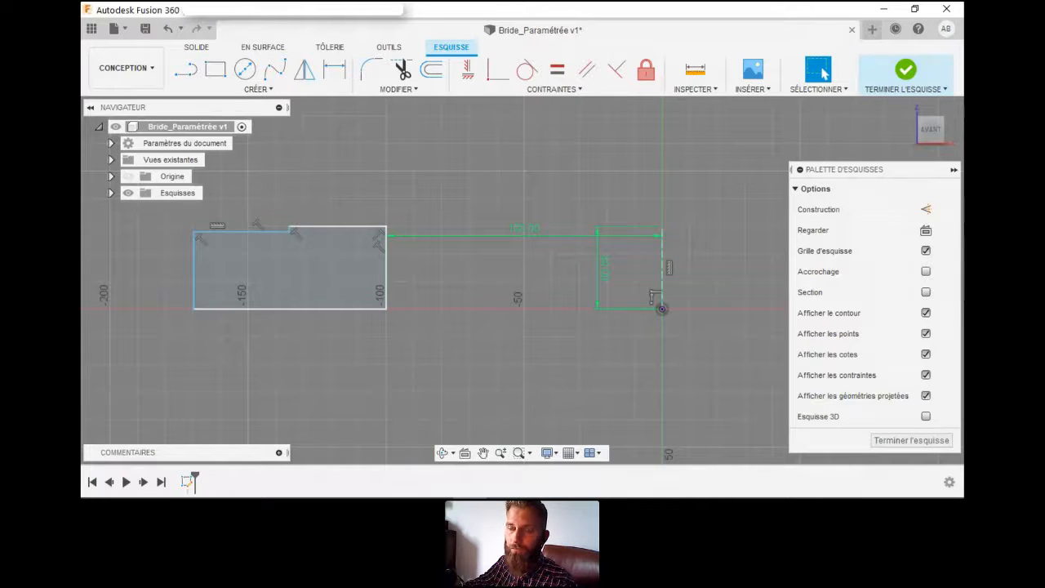
- Dimension the step height between the upper and lower ledge lines as 6 mm
scroll(300, 239, down, 2)
scroll(263, 245, up, 3)
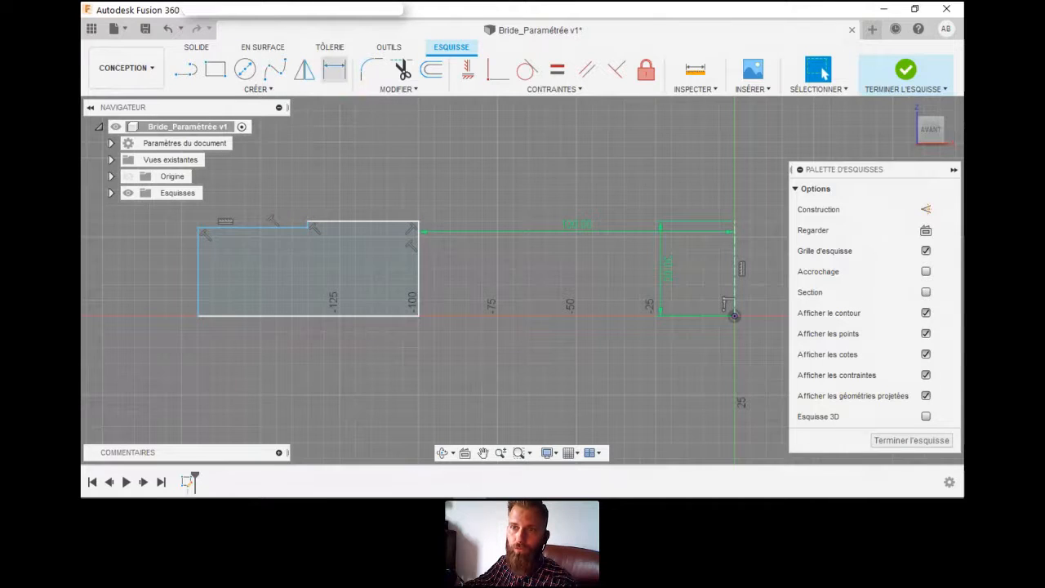
click(334, 69)
click(360, 221)
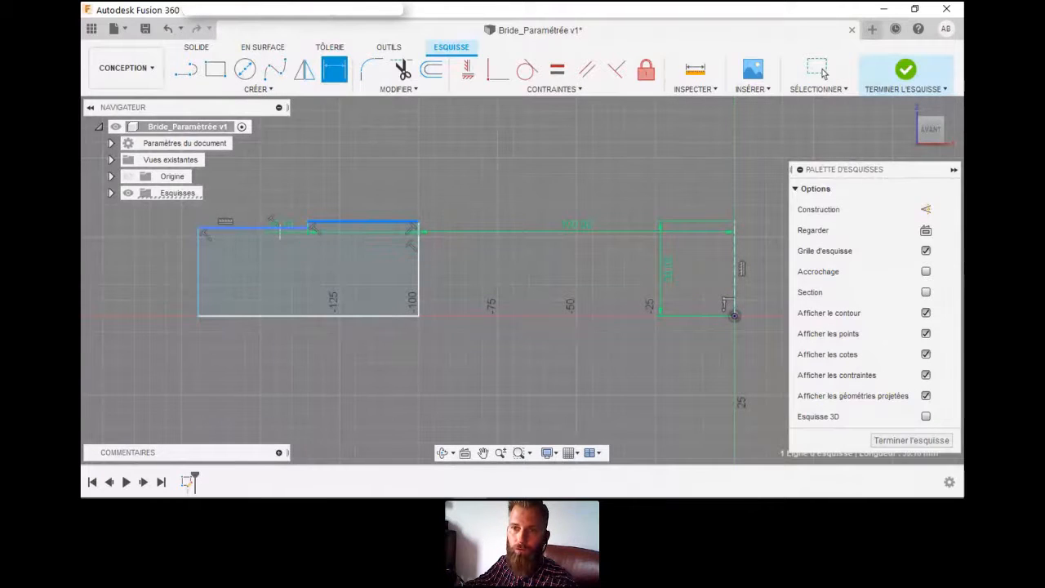
click(253, 227)
click(470, 222)
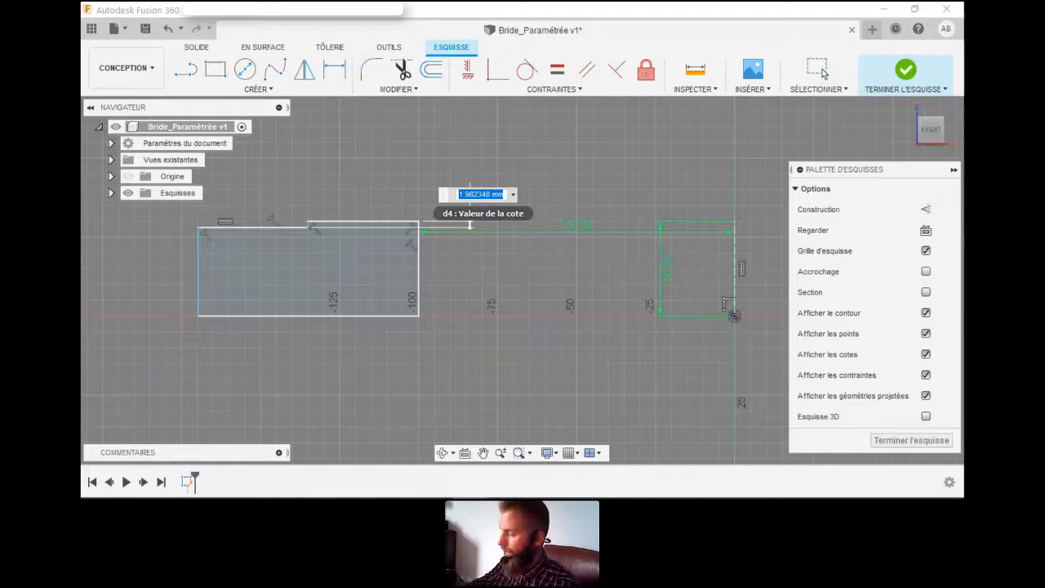
text(6)
key(Return)
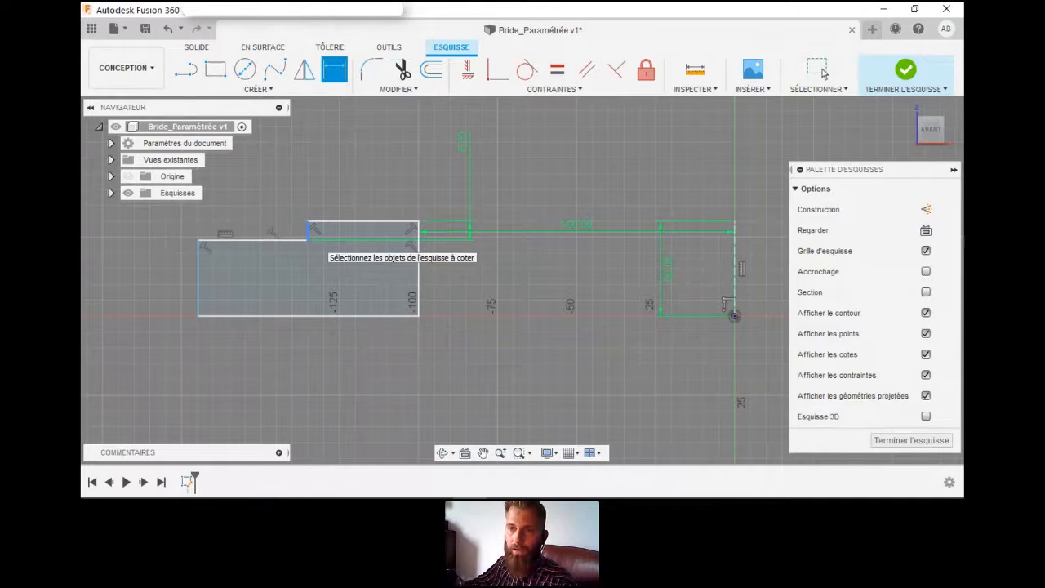
- Dimension the distance from the step's short vertical line to the construction axis as 125 mm
click(309, 233)
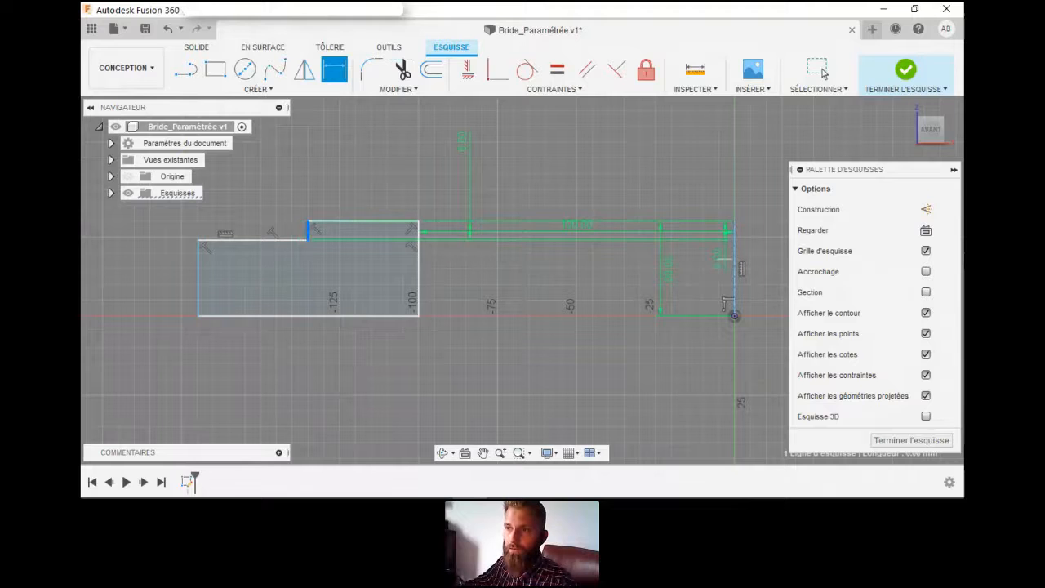
click(734, 261)
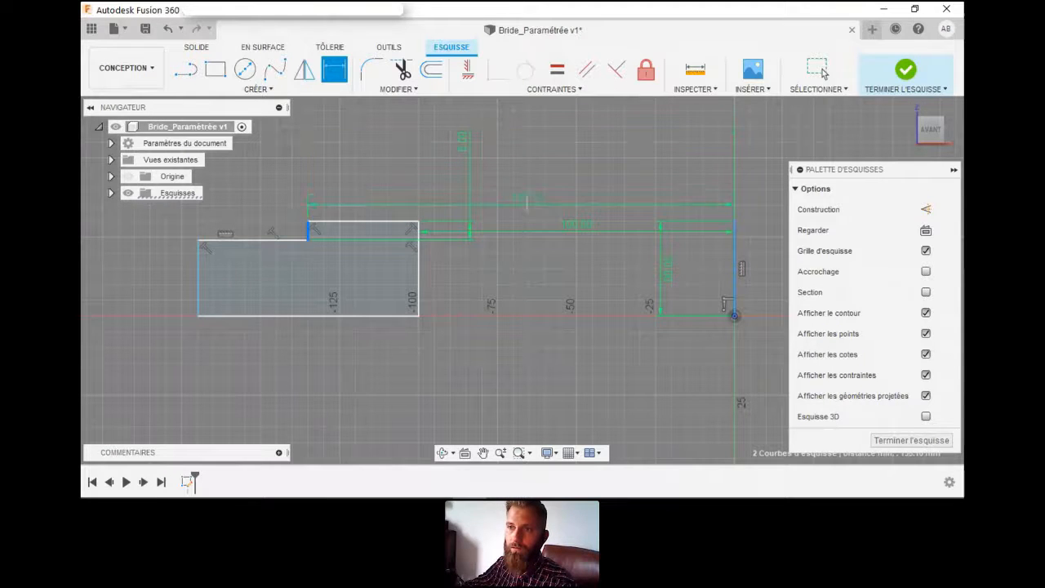
click(527, 194)
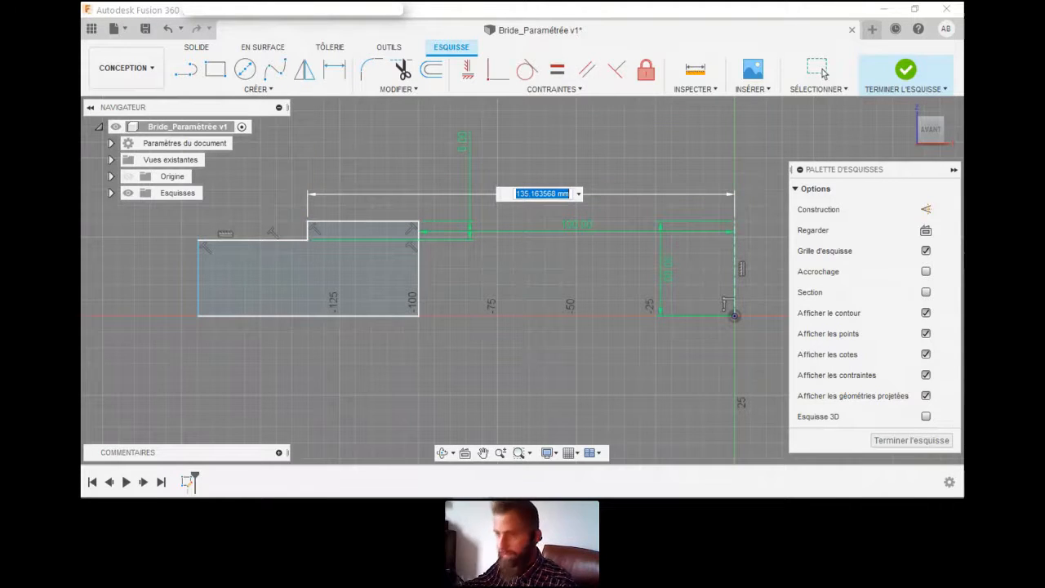
text(125)
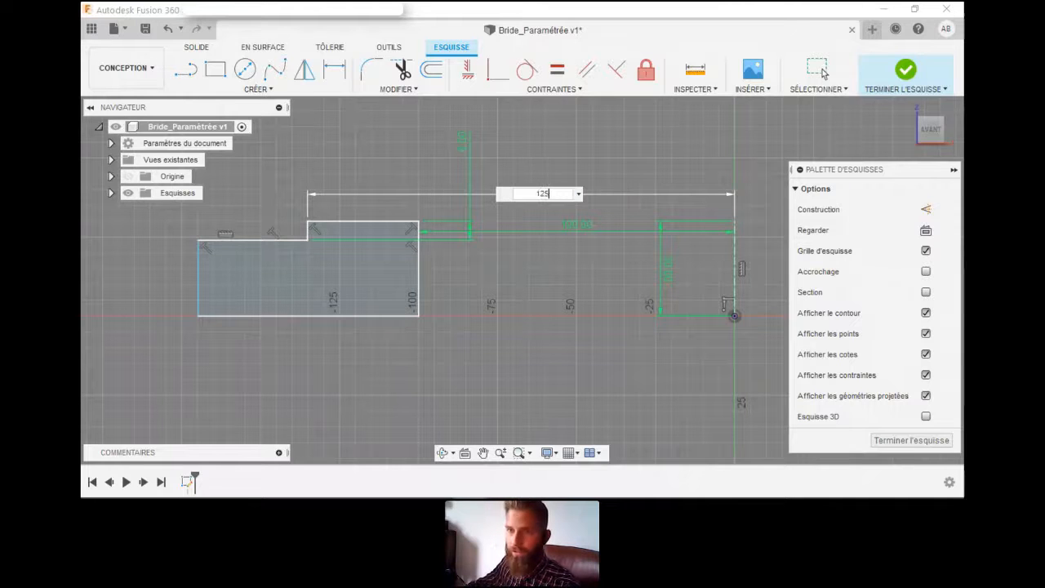
key(Return)
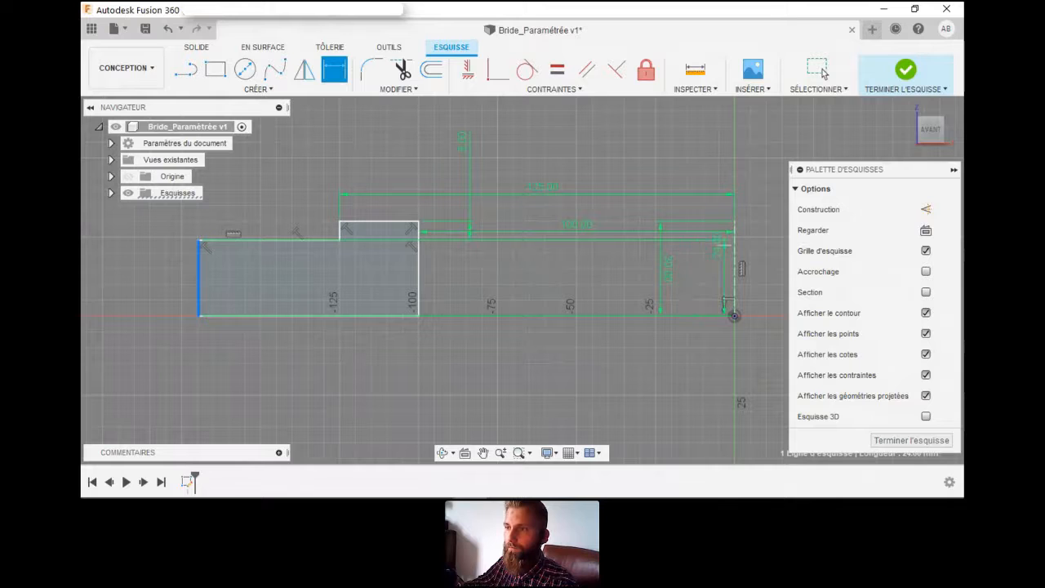
- Dimension the distance from the profile's outer vertical line to the construction axis as 175 mm
click(663, 365)
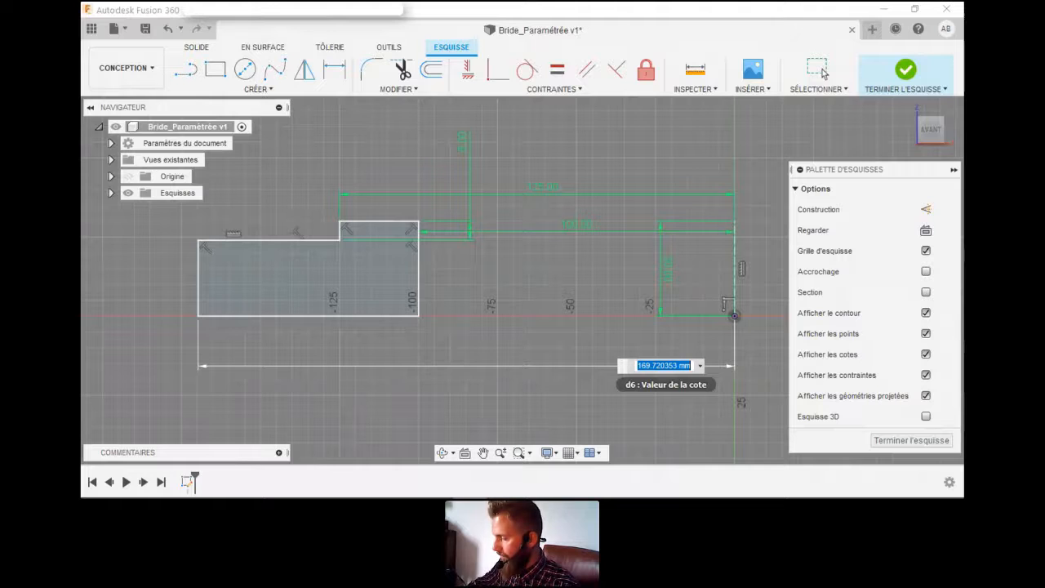
text(175)
key(Return)
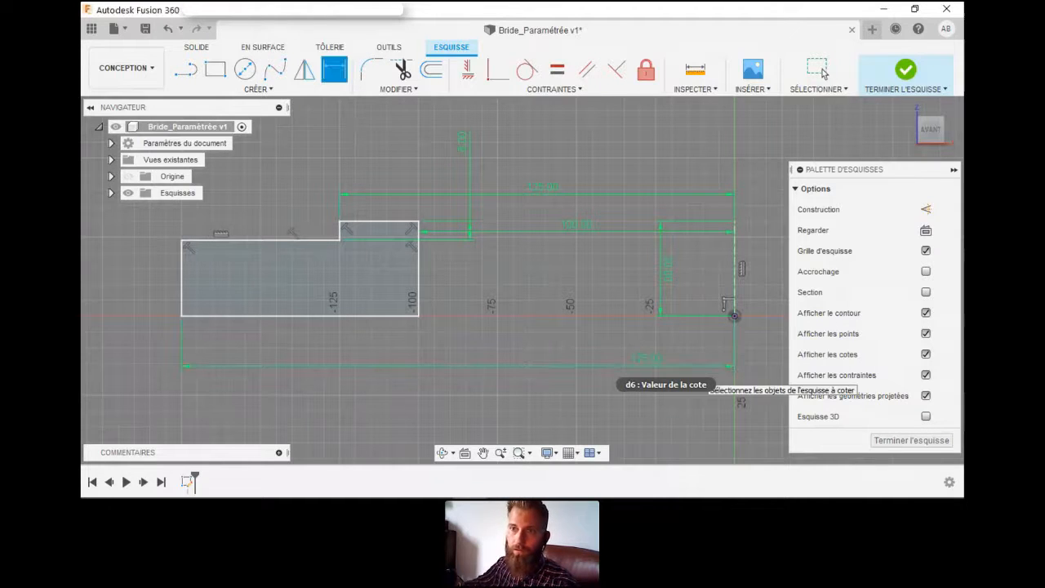
key(Escape)
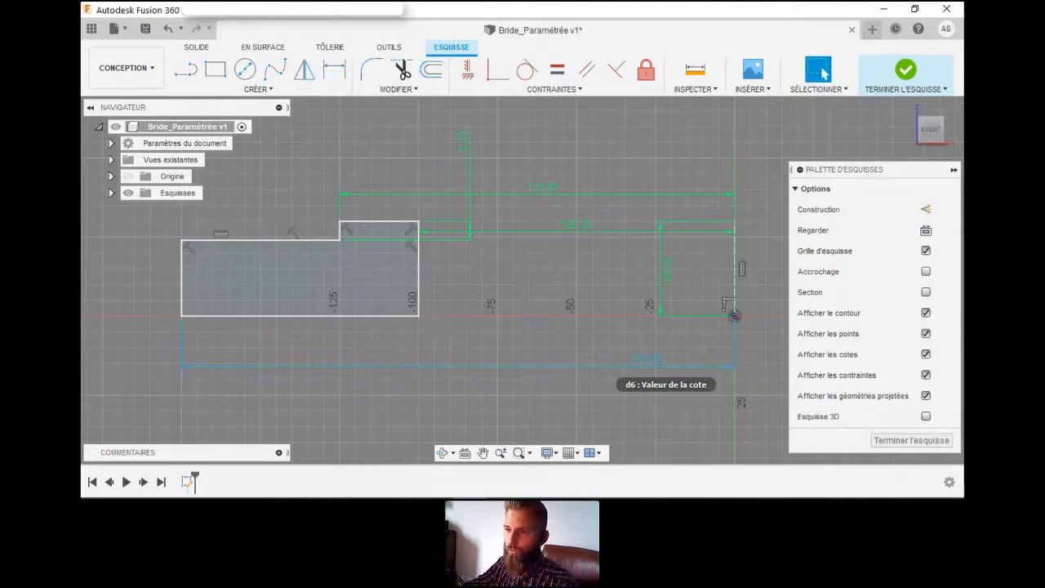
- Try 150 mm for the outer line's distance to the axis, and restore it to 175 mm
double_click(647, 361)
text(150)
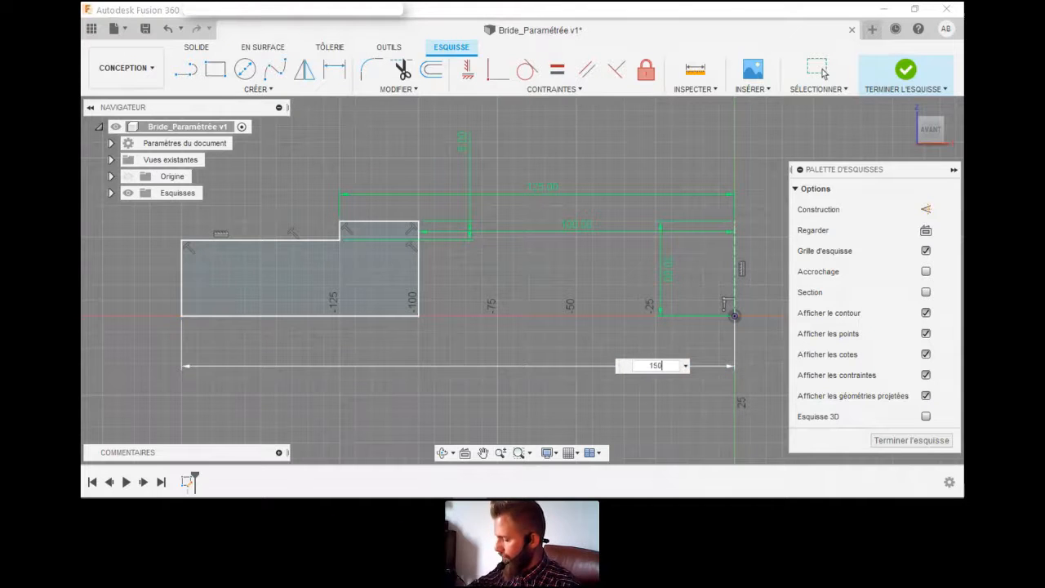
key(Return)
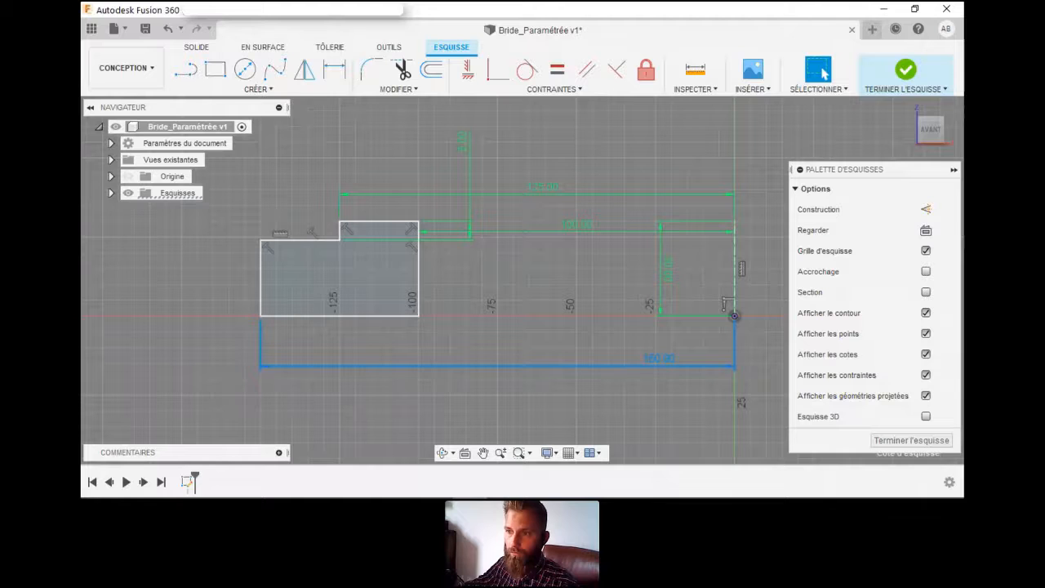
double_click(659, 359)
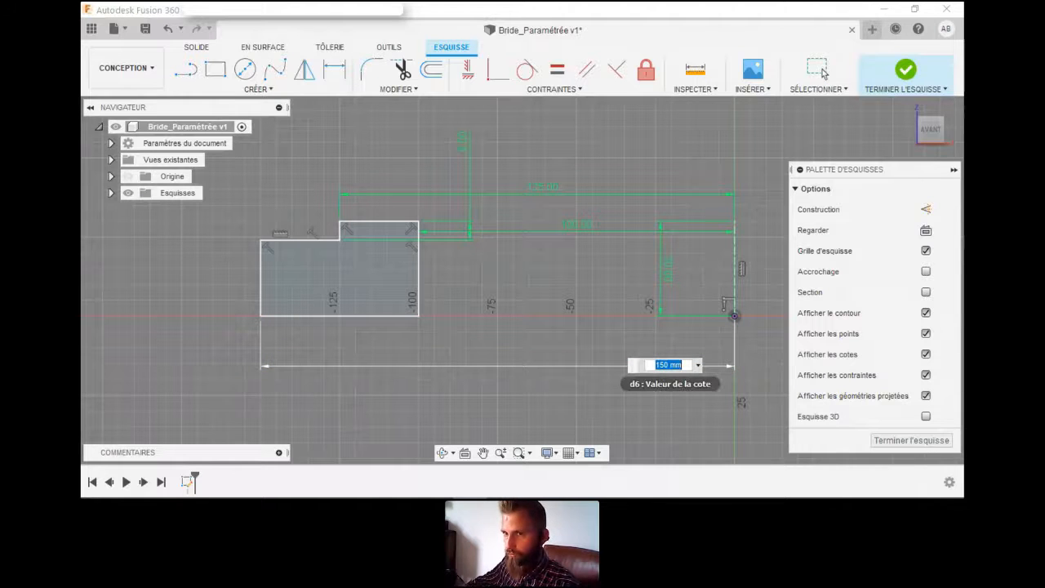
text(175)
key(Return)
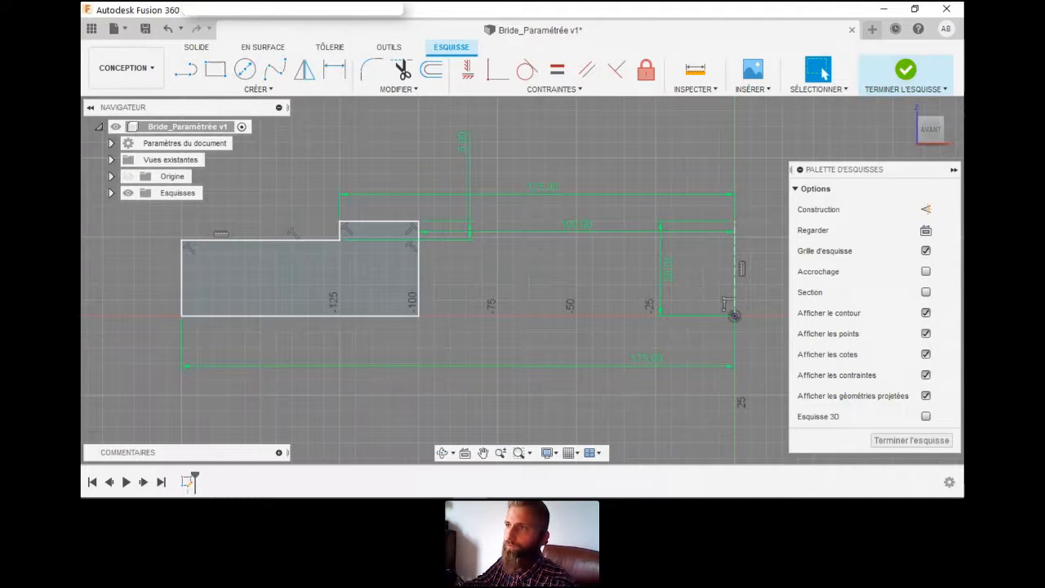
- Finish the sketch and revolve the stepped profile 360° around the vertical construction axis as a new body
click(905, 69)
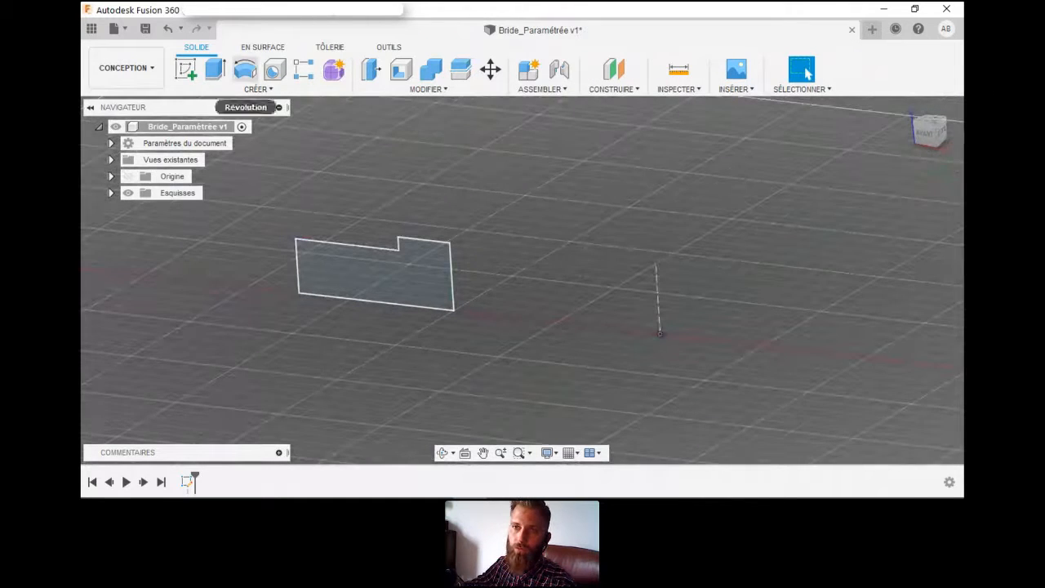
click(245, 70)
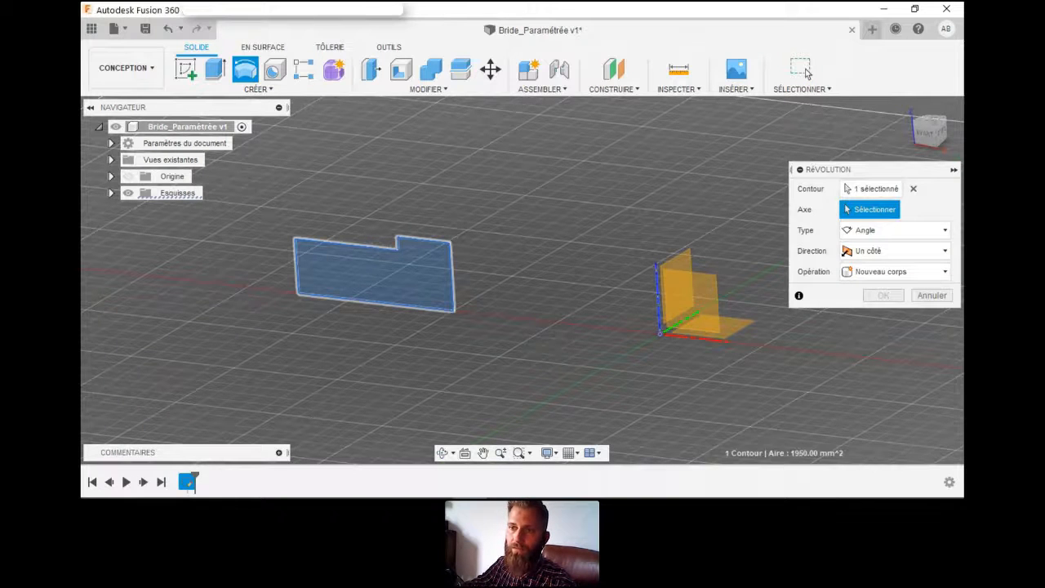
click(658, 302)
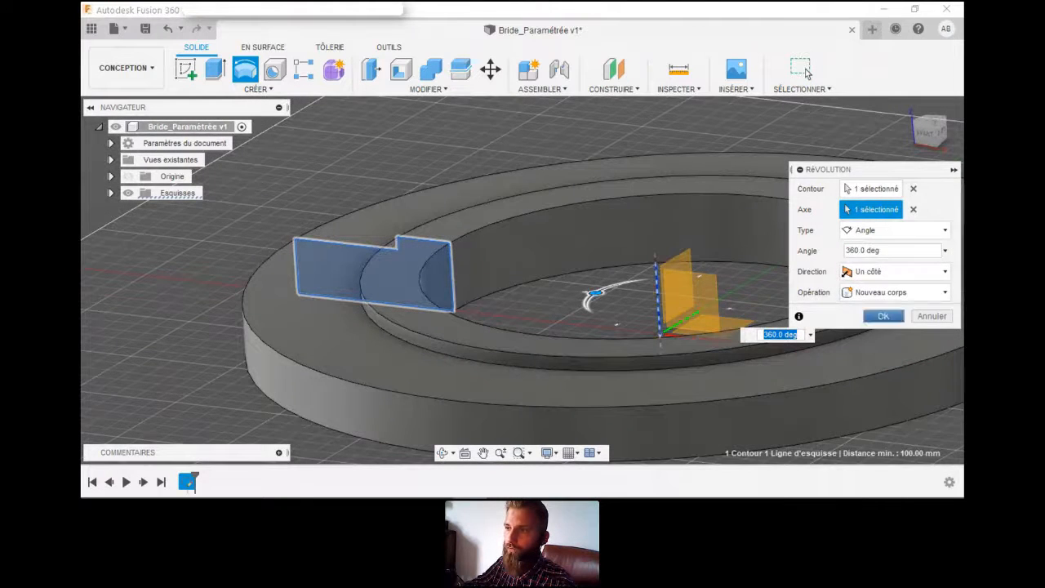
click(883, 316)
key(F6)
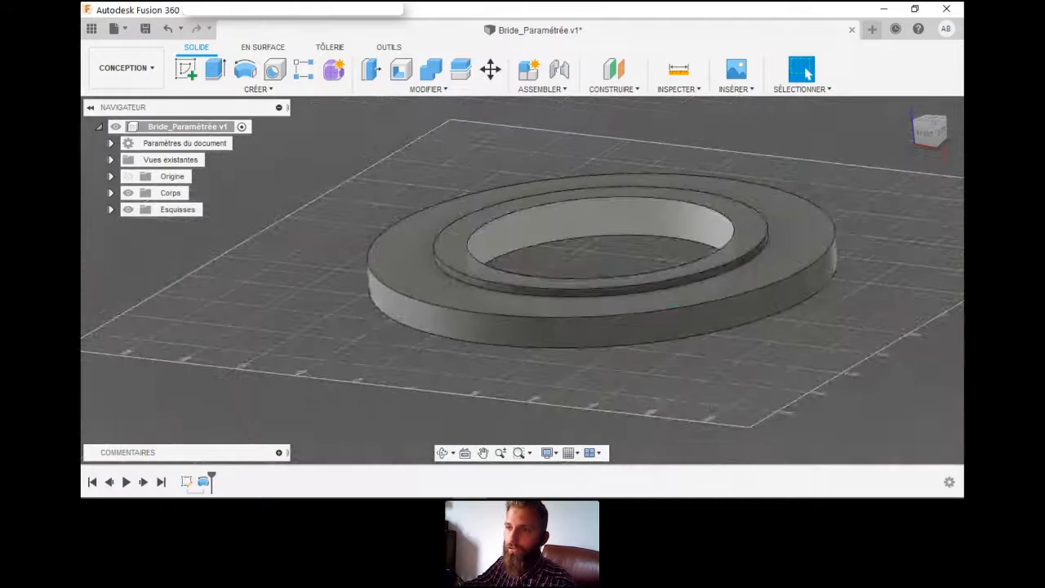
key(F4)
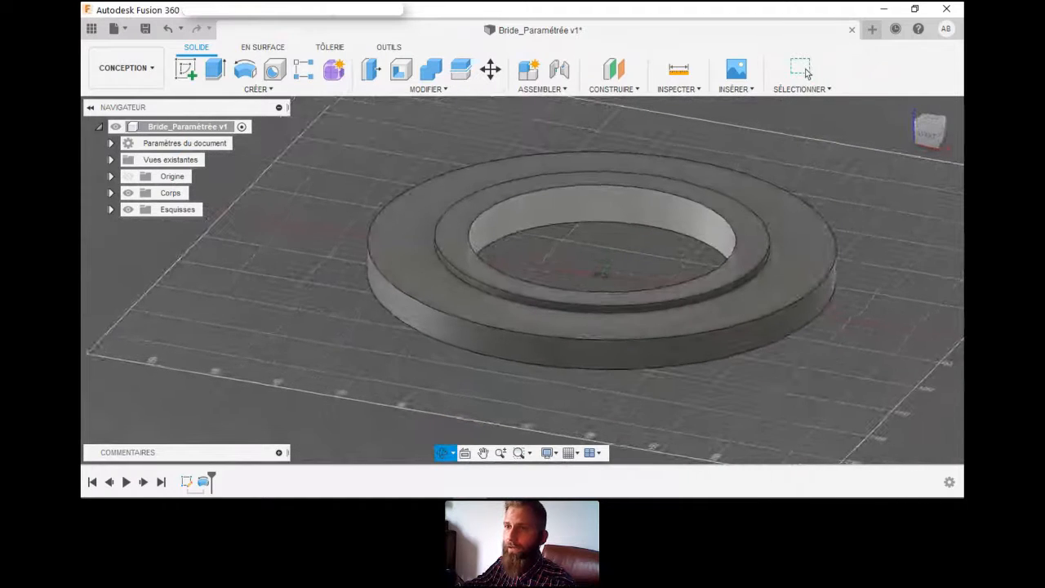
click(802, 70)
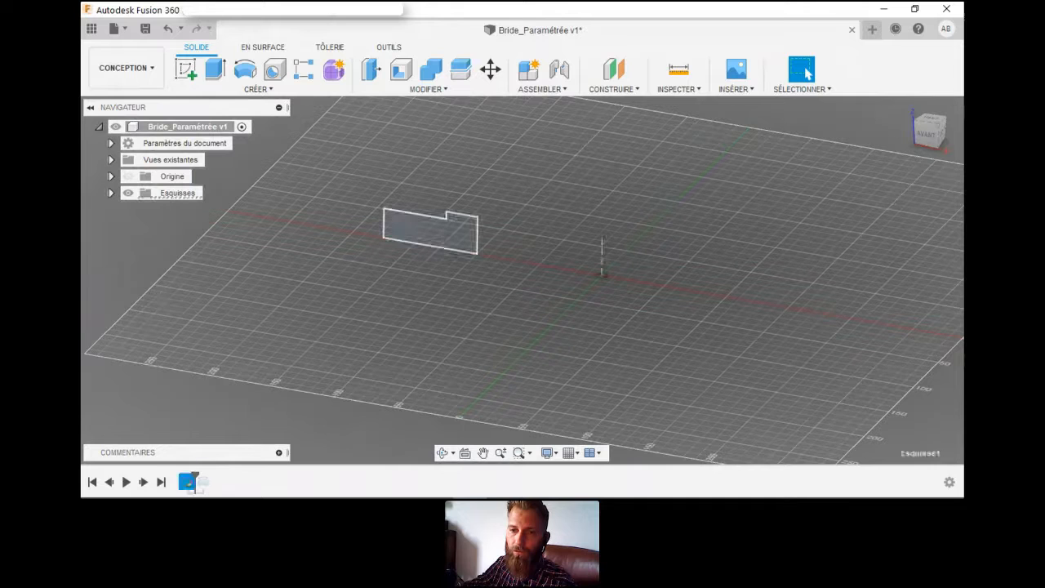
- Reopen the flange profile sketch for editing and list its dimensions among the model parameters
right_click(189, 481)
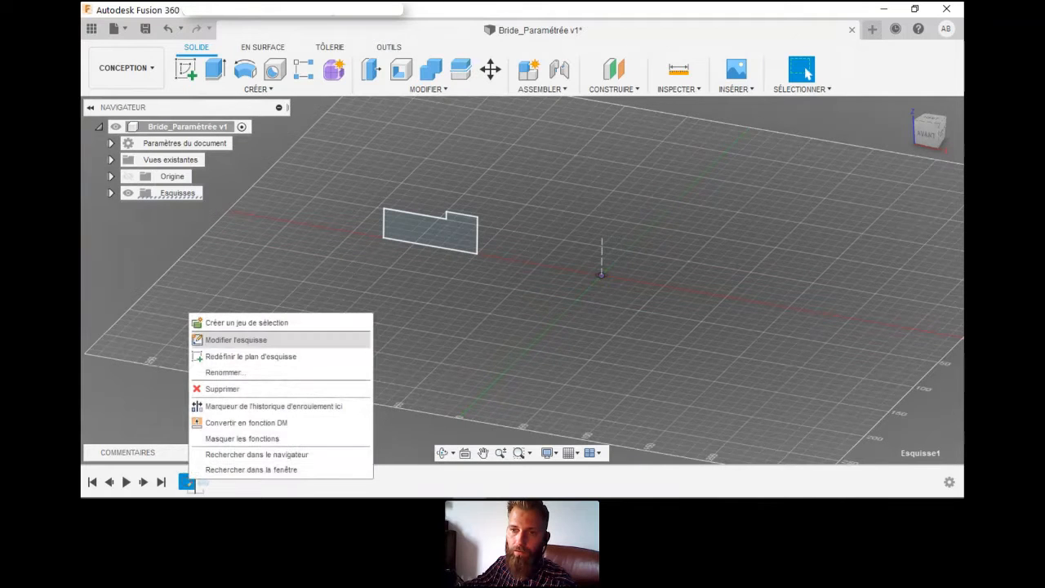
click(236, 340)
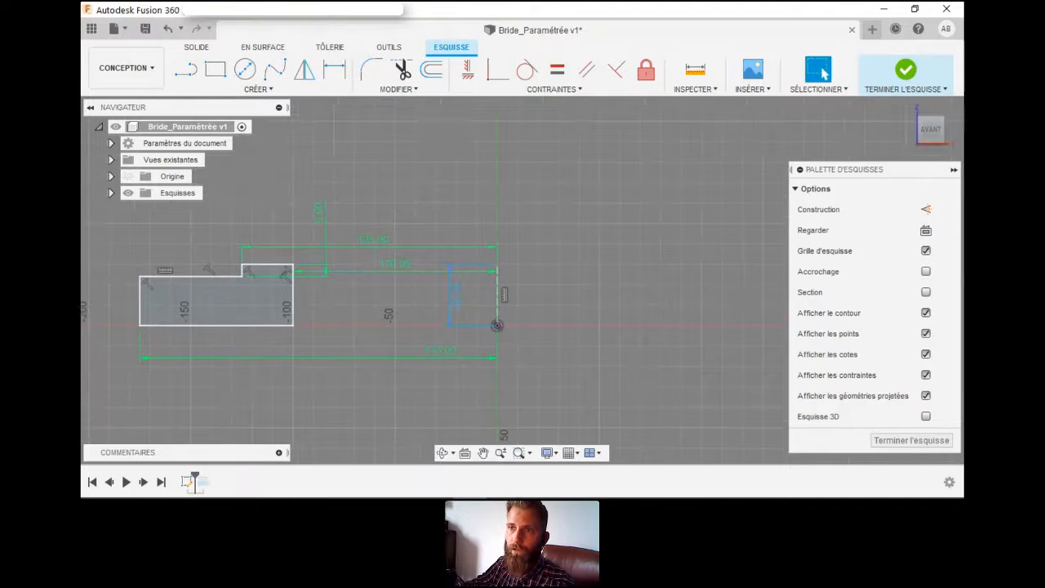
click(398, 89)
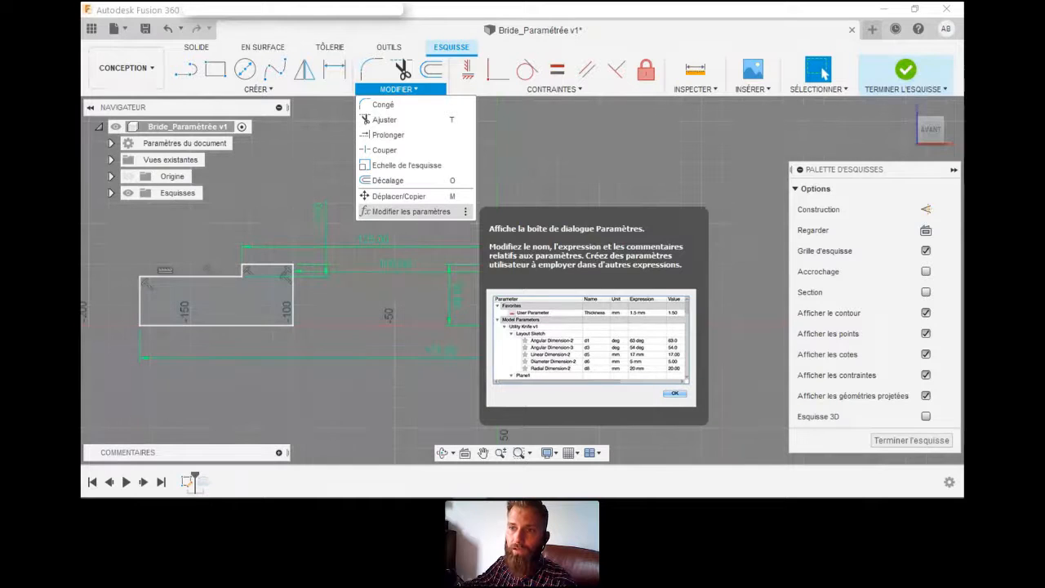
click(411, 211)
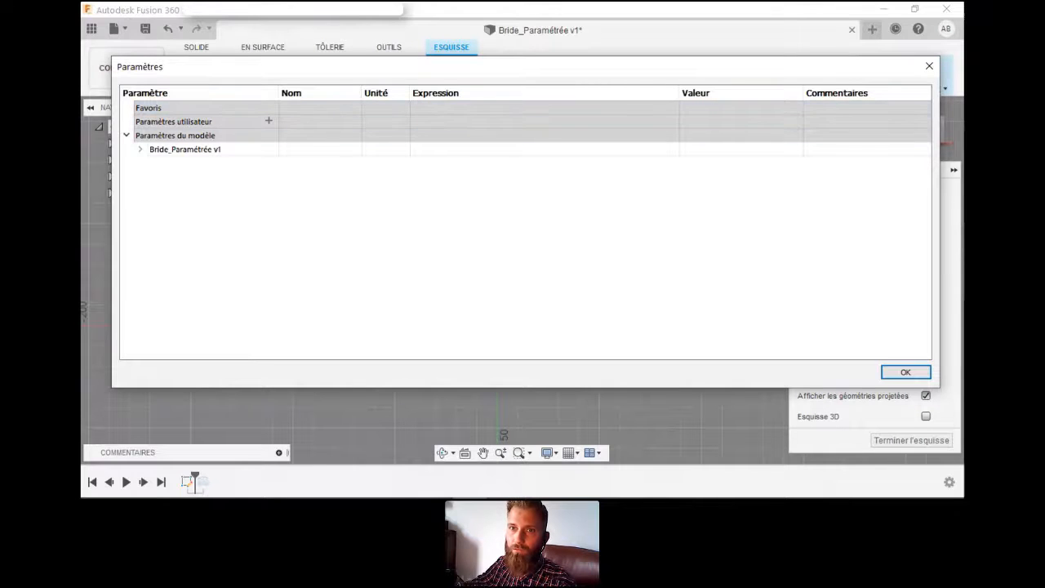
click(139, 150)
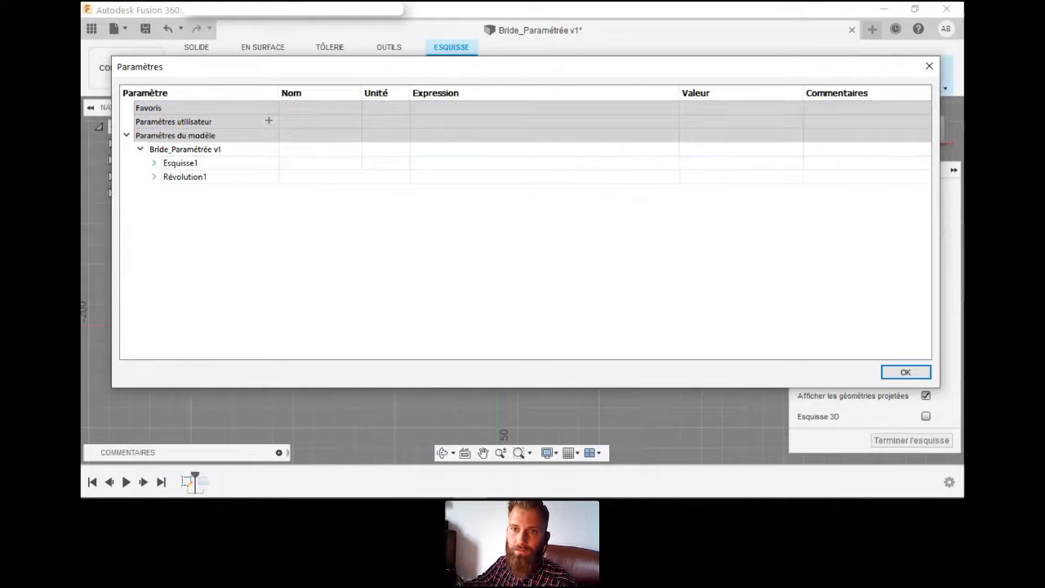
click(154, 177)
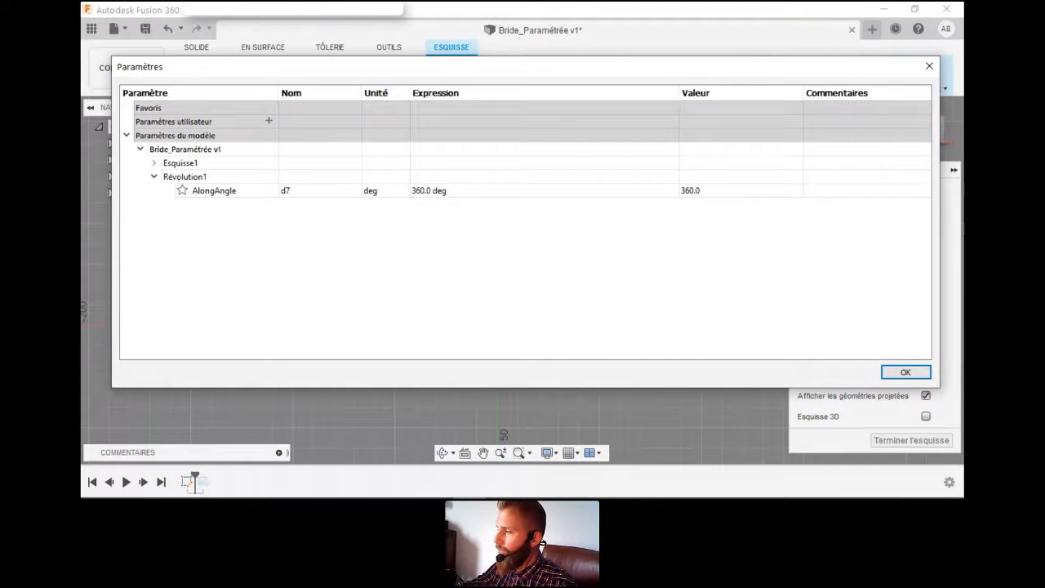
click(153, 176)
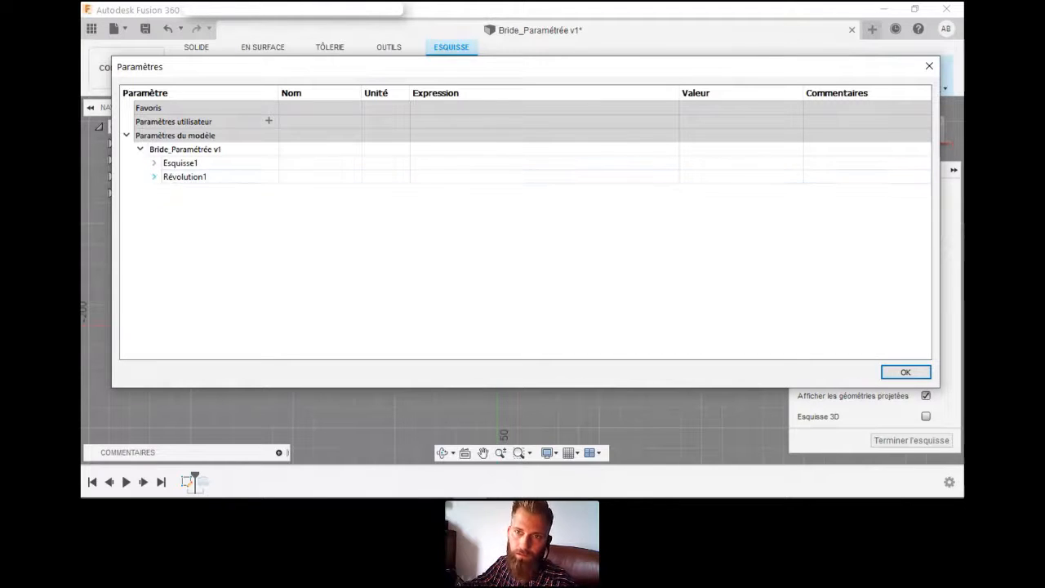
click(153, 162)
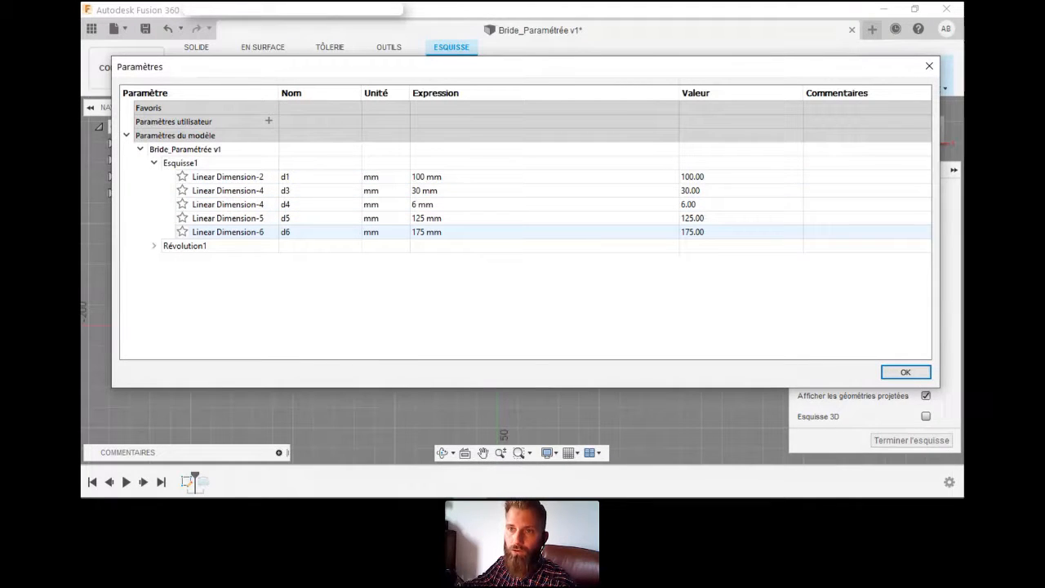
- Add a user parameter named Hauteur_Bride in mm with the expression 30
click(269, 121)
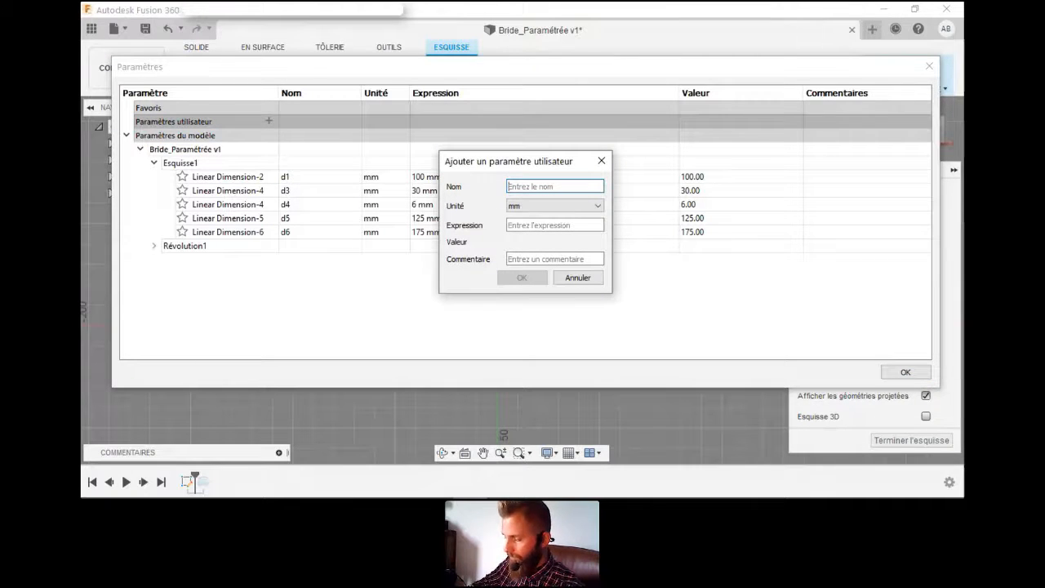
text(Hau)
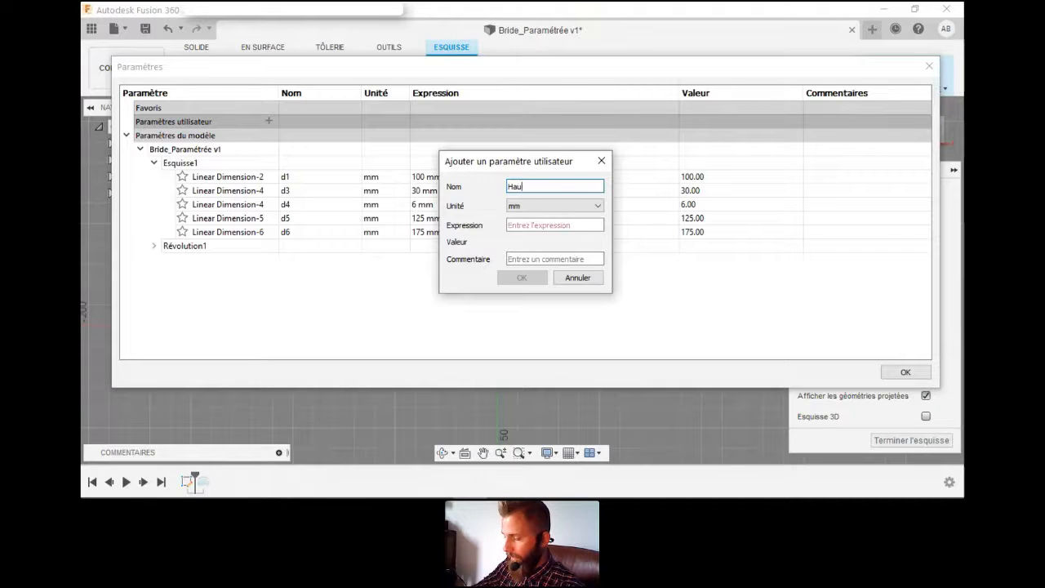
text(teur_Bride)
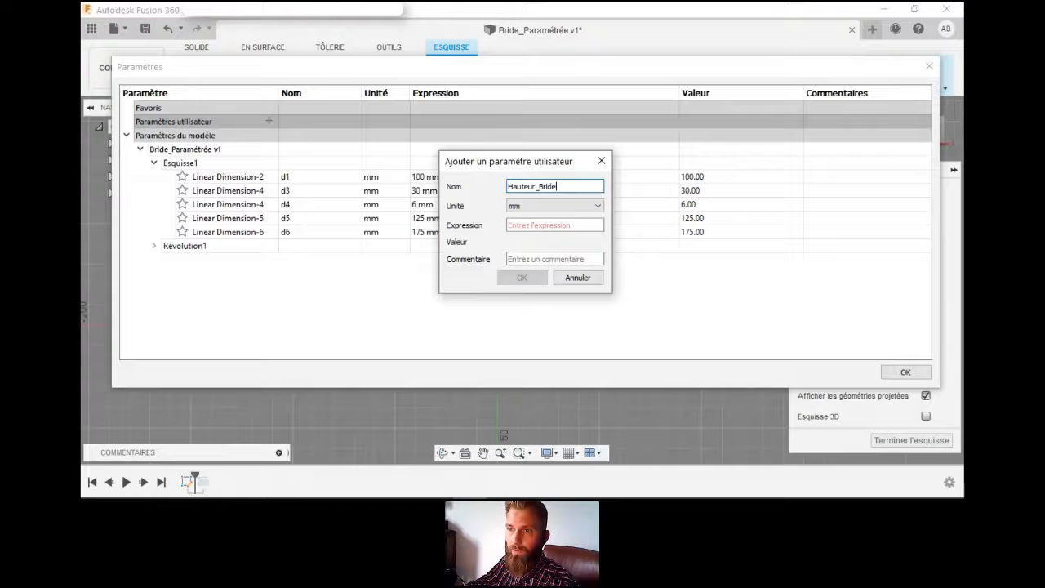
click(556, 225)
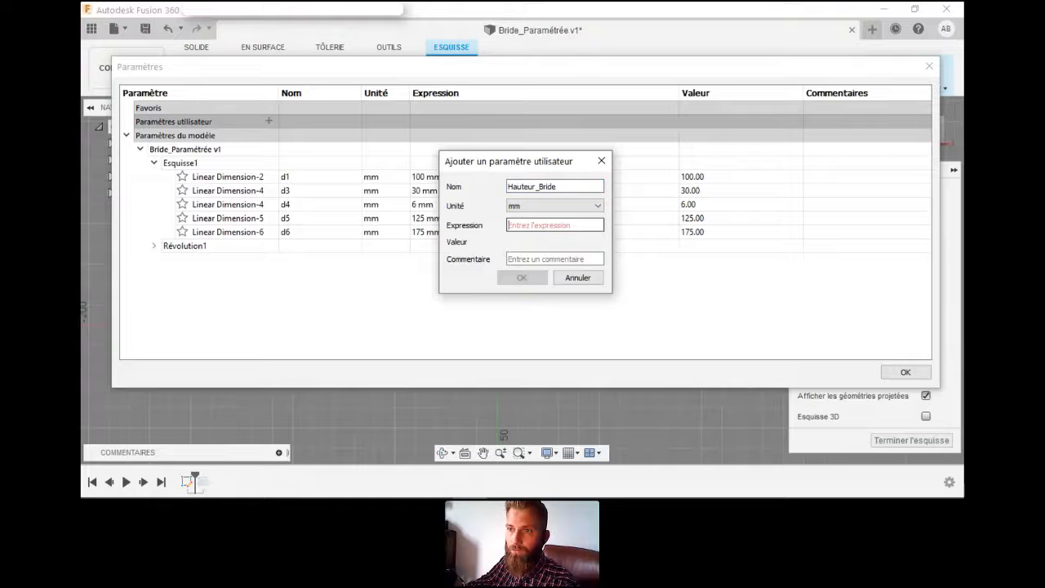
text(30)
key(Return)
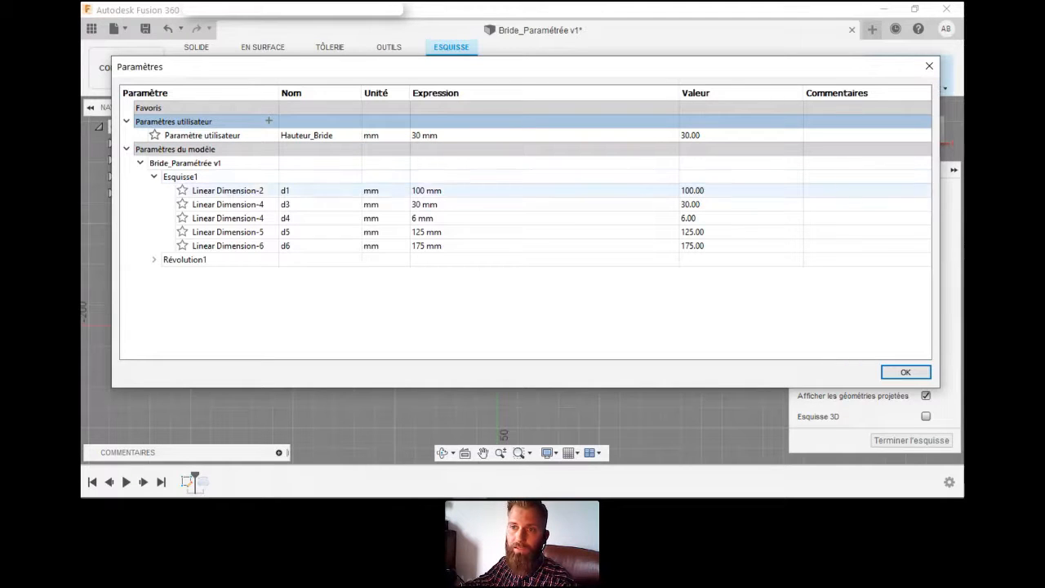
- Link the sketch's height dimension d3 to the user parameter Hauteur_Bride
double_click(441, 205)
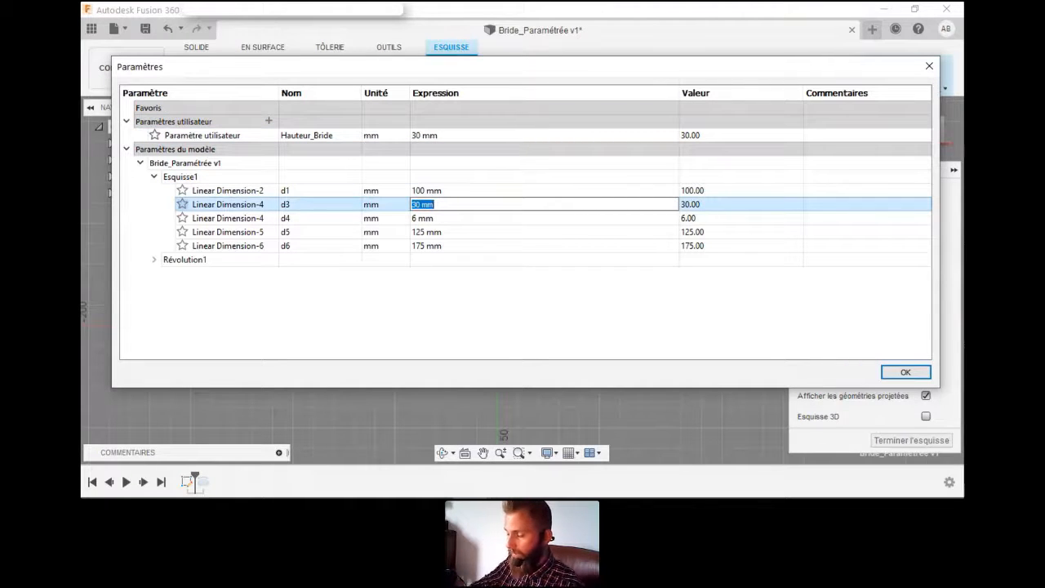
text(Hauteur)
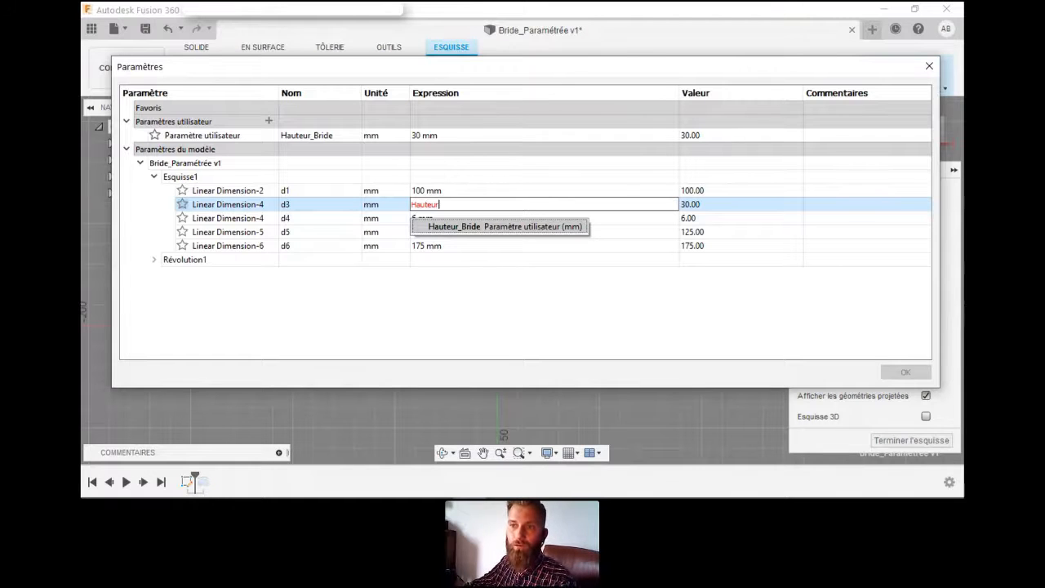
key(Return)
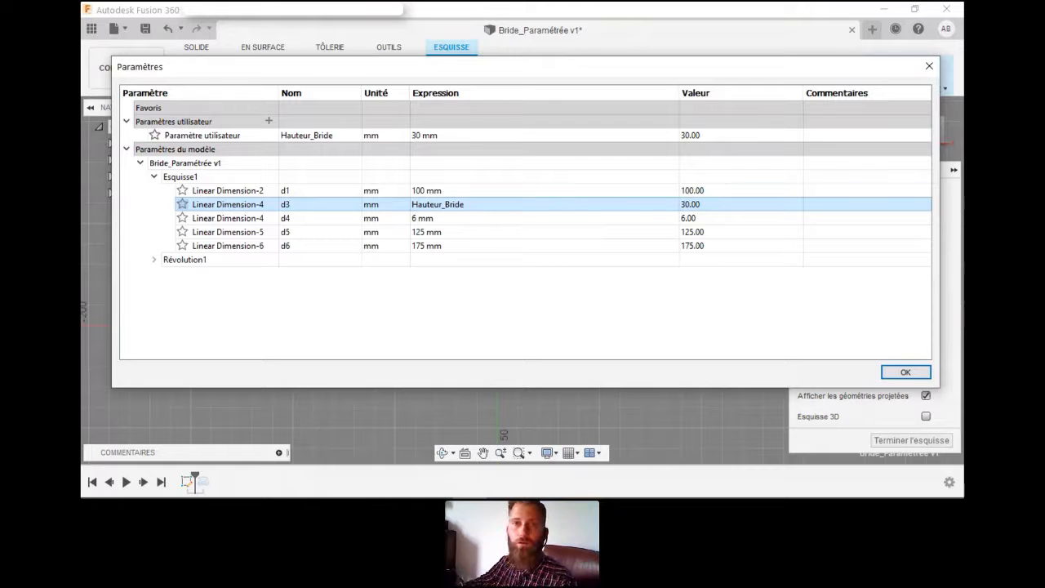
- Try 40 mm and 100 mm for the Hauteur_Bride parameter, and restore it to 30 mm
click(318, 135)
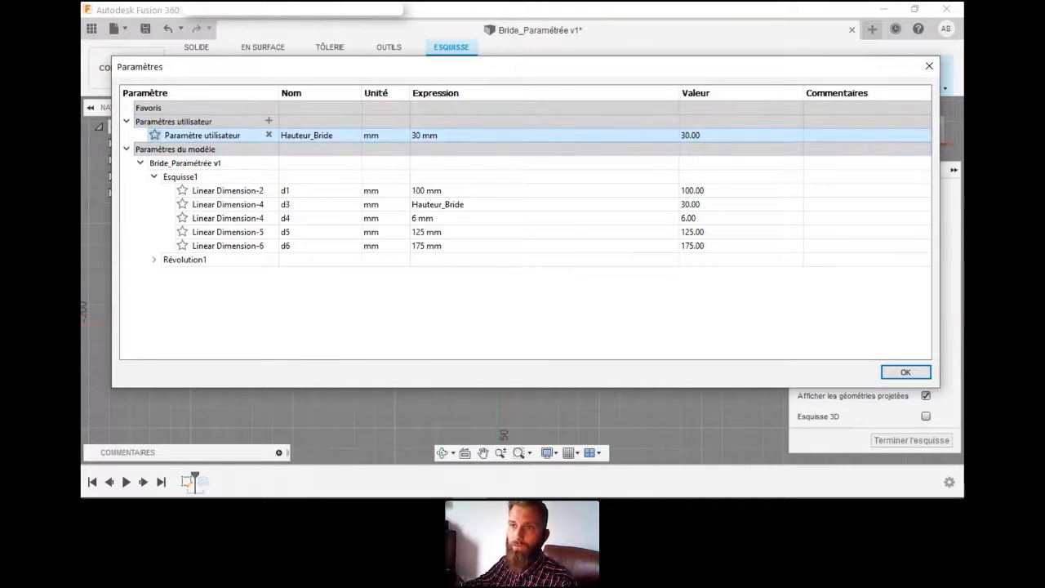
click(426, 135)
drag(433, 137, 411, 138)
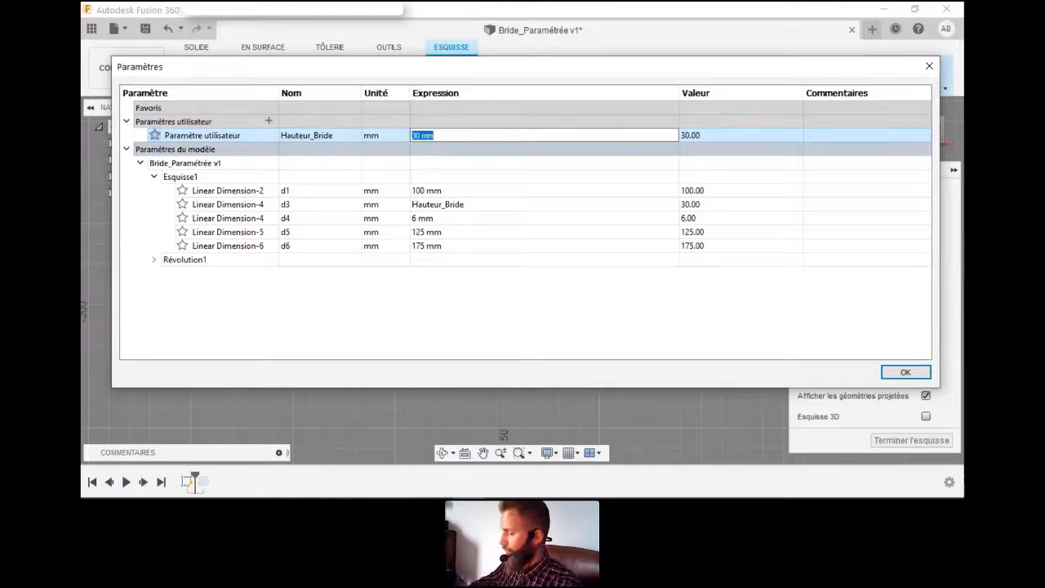
text(40)
key(Return)
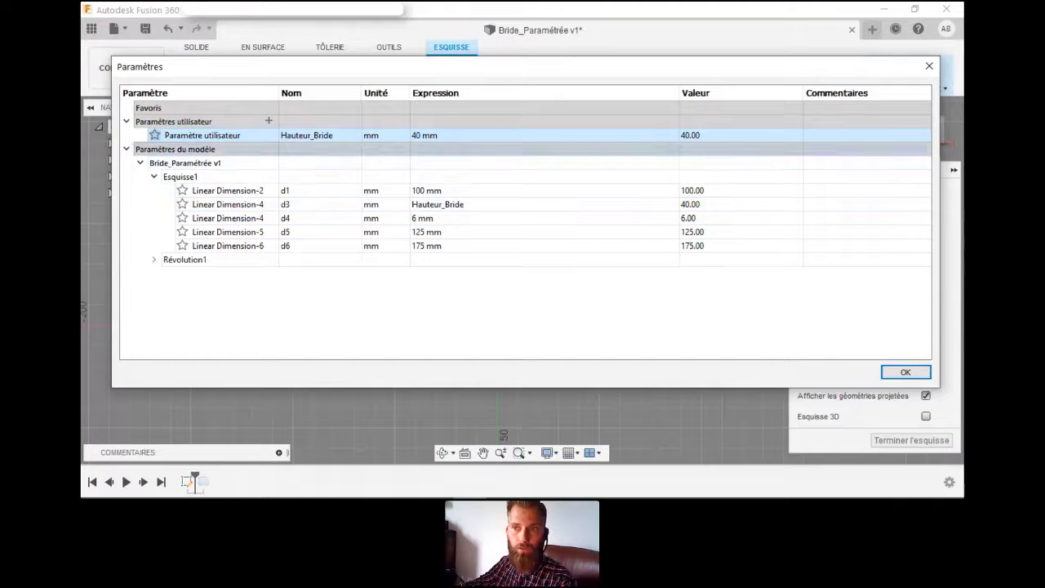
click(433, 135)
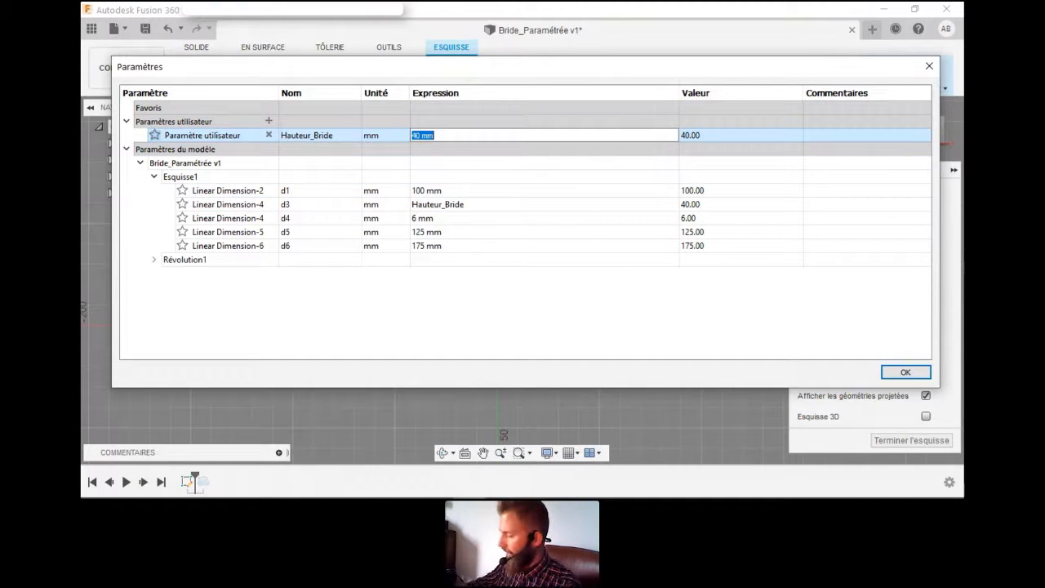
text(100)
key(Return)
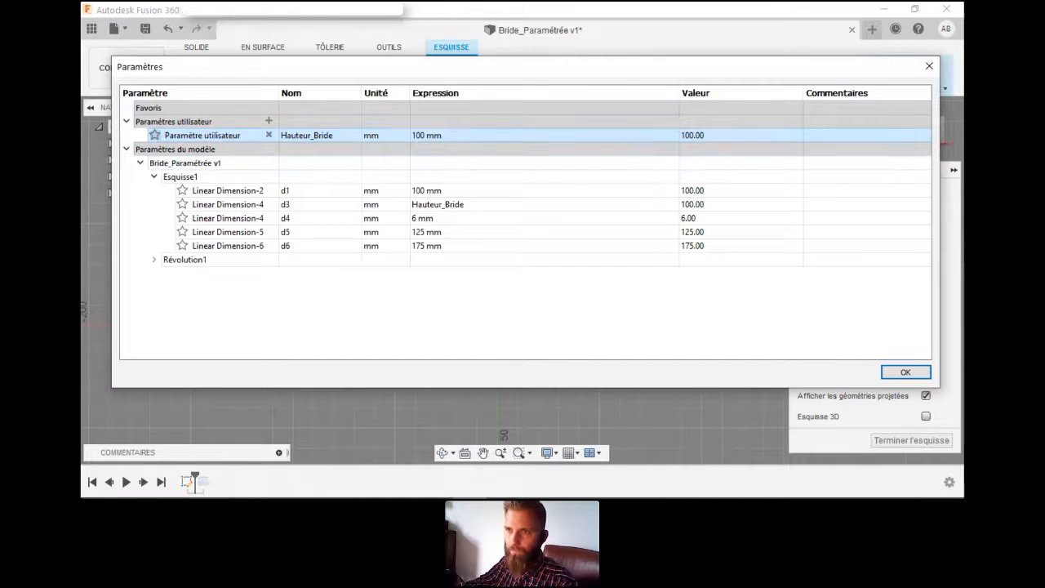
click(433, 135)
text(30)
key(Return)
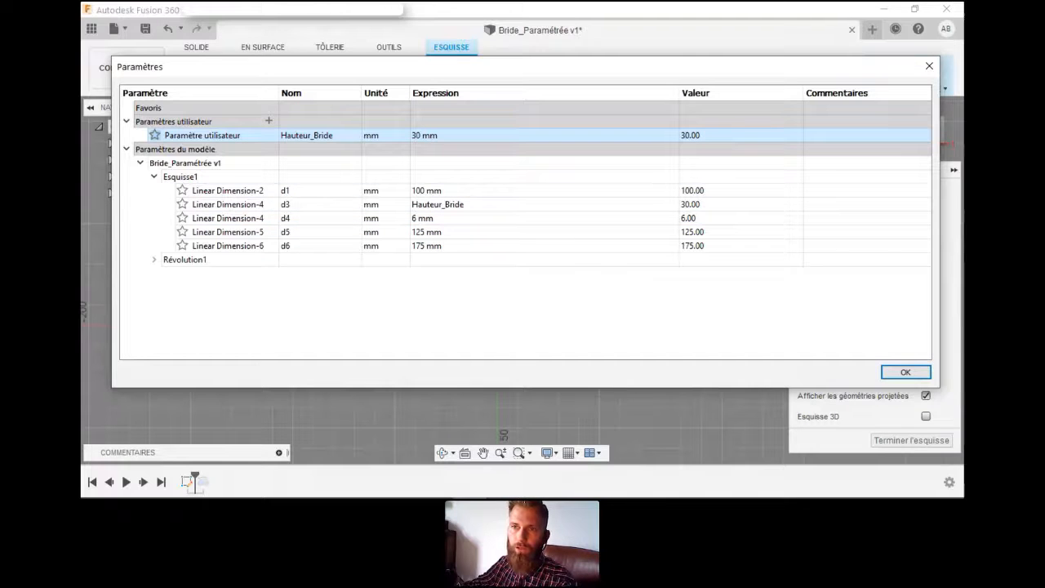
- Add a user parameter named Diamètre_Intérieur in mm with the expression 200
click(269, 120)
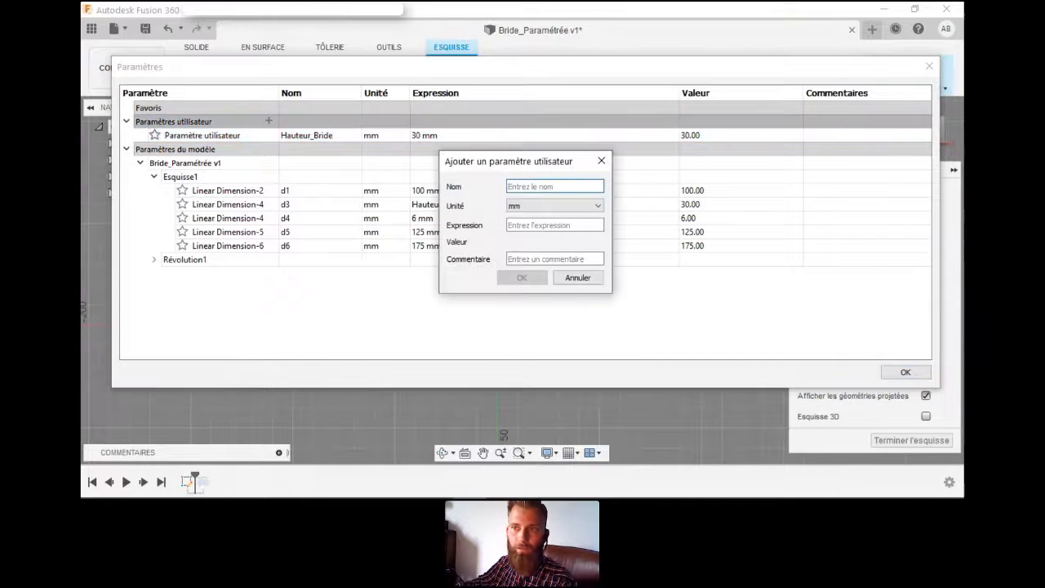
text(D)
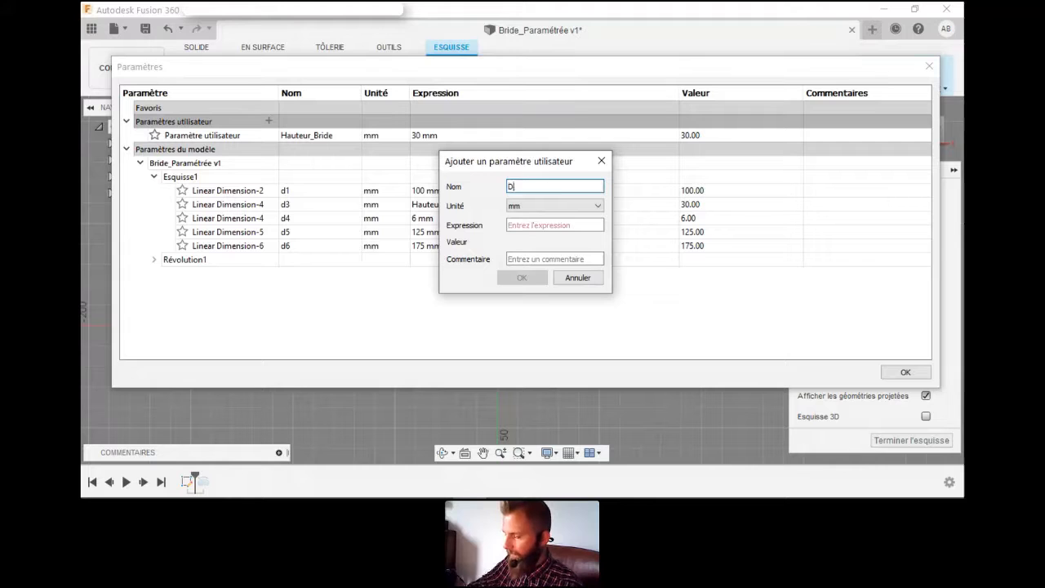
text(iamètre_)
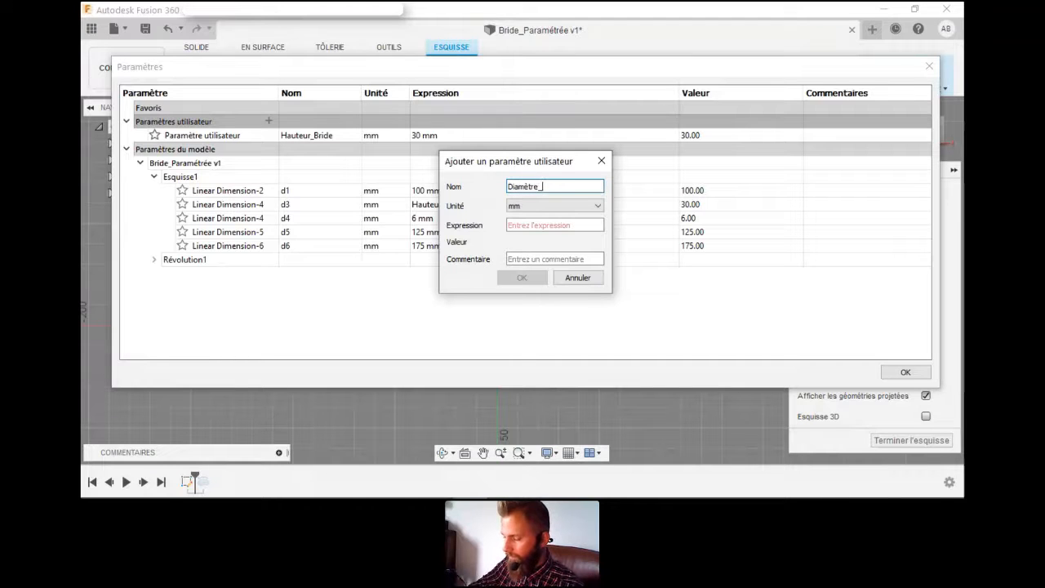
text(Intérieur)
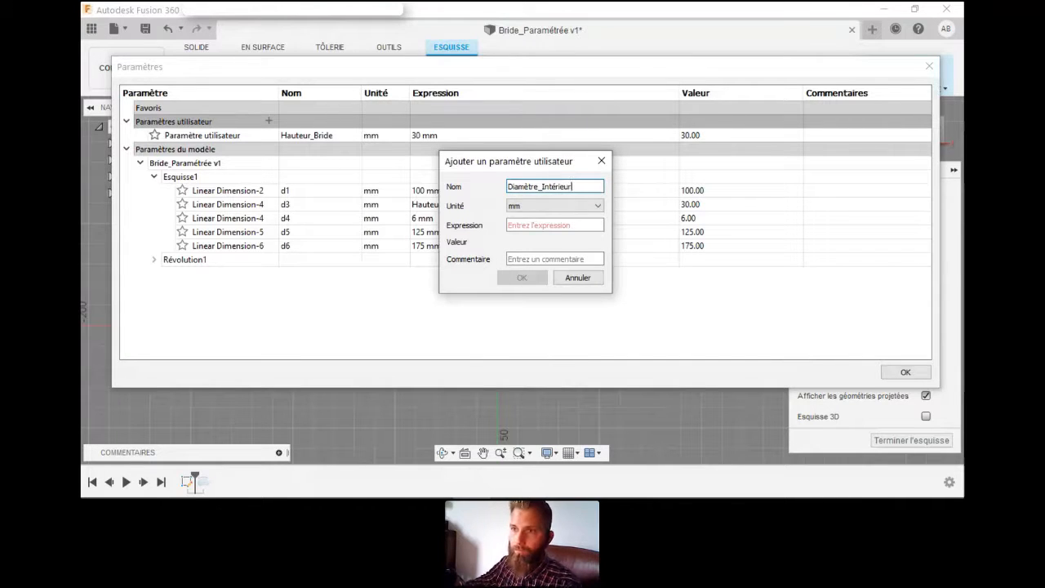
click(554, 225)
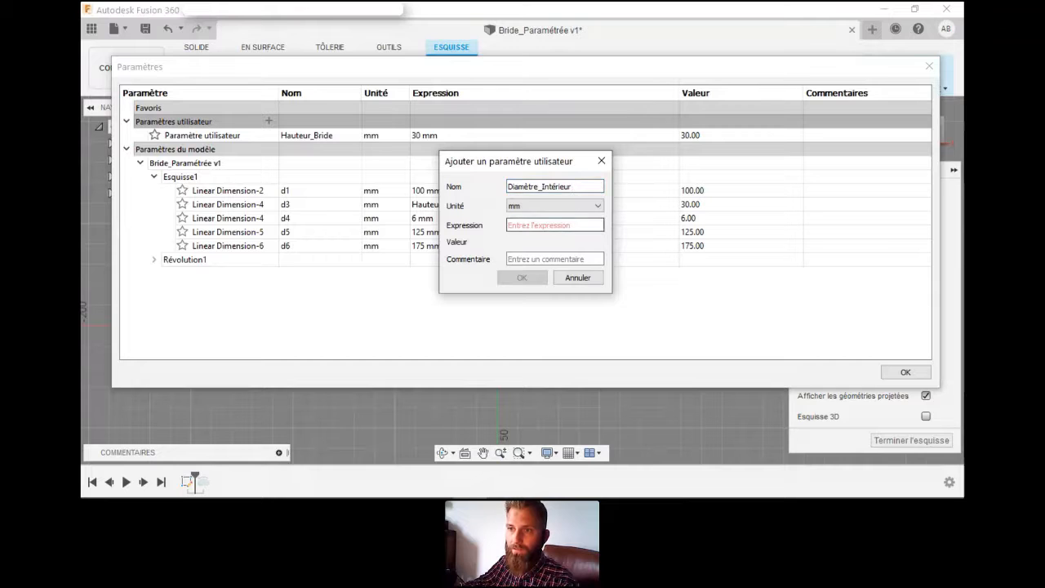
drag(523, 161, 618, 130)
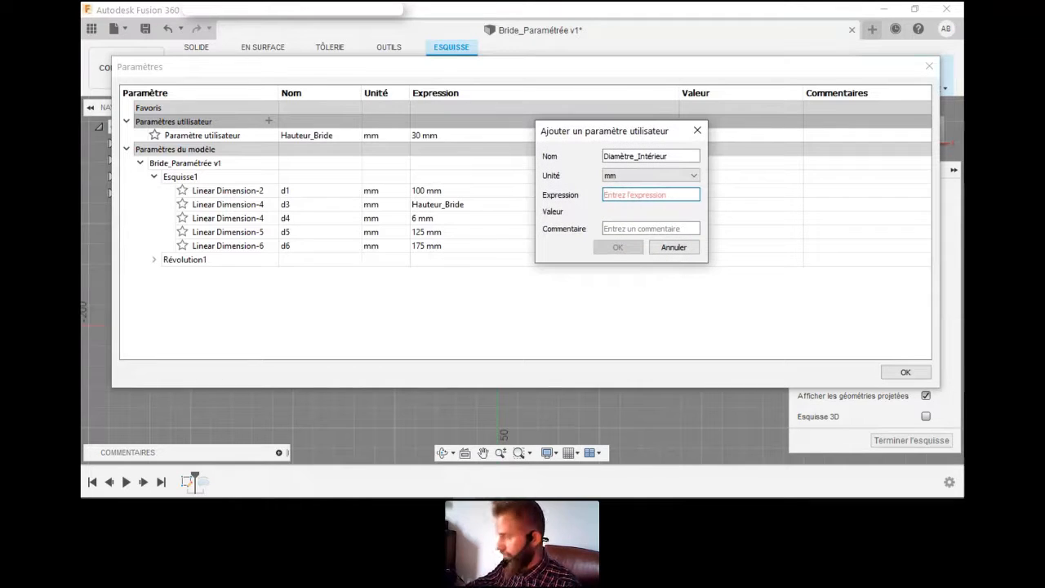
text(200)
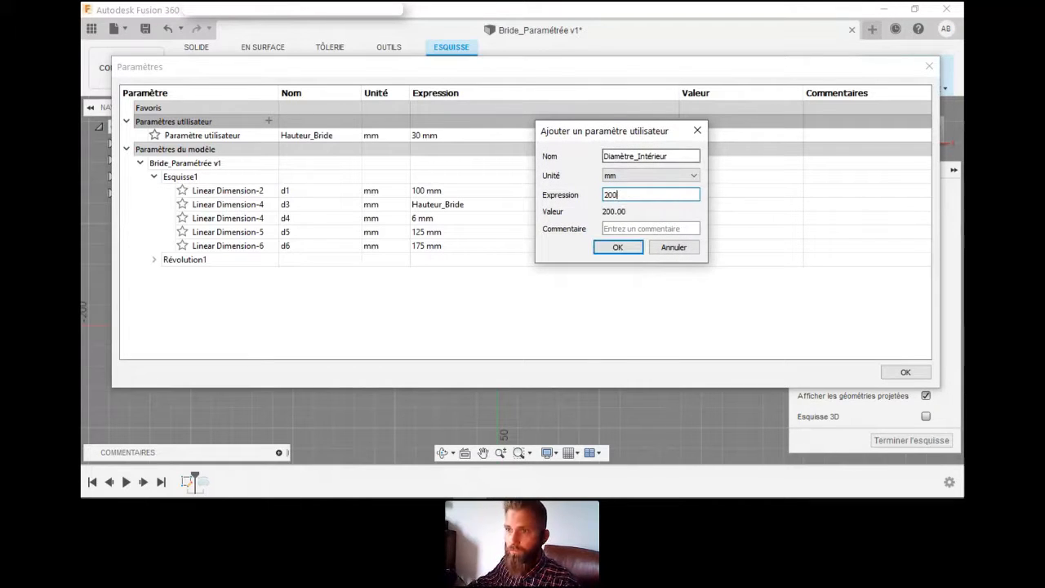
key(Return)
- Set the expression of sketch dimension d1 to the user parameter Diamètre_Intérieur divided by 2
click(425, 204)
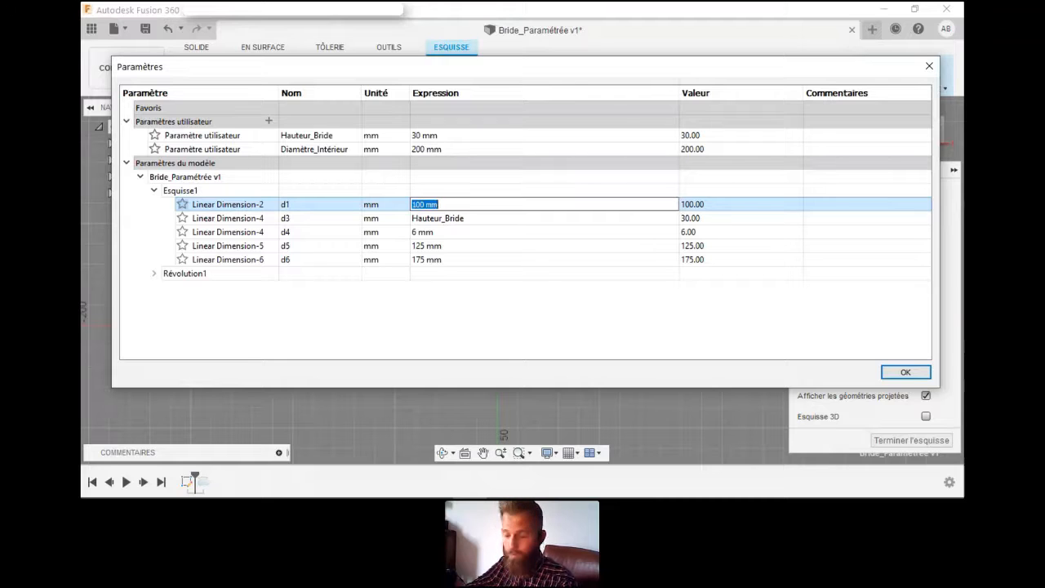
text(Di)
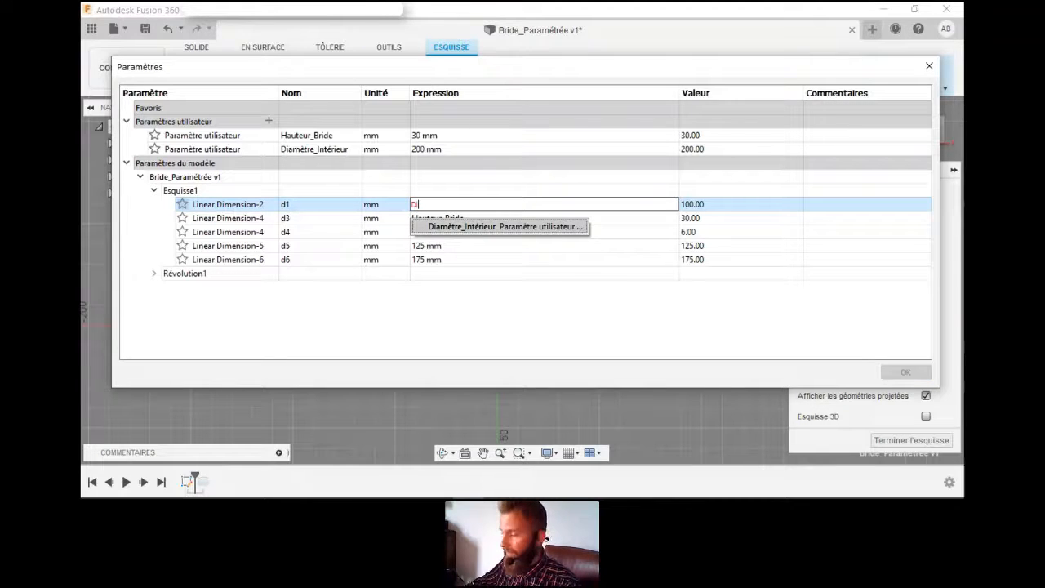
key(Return)
text(/2)
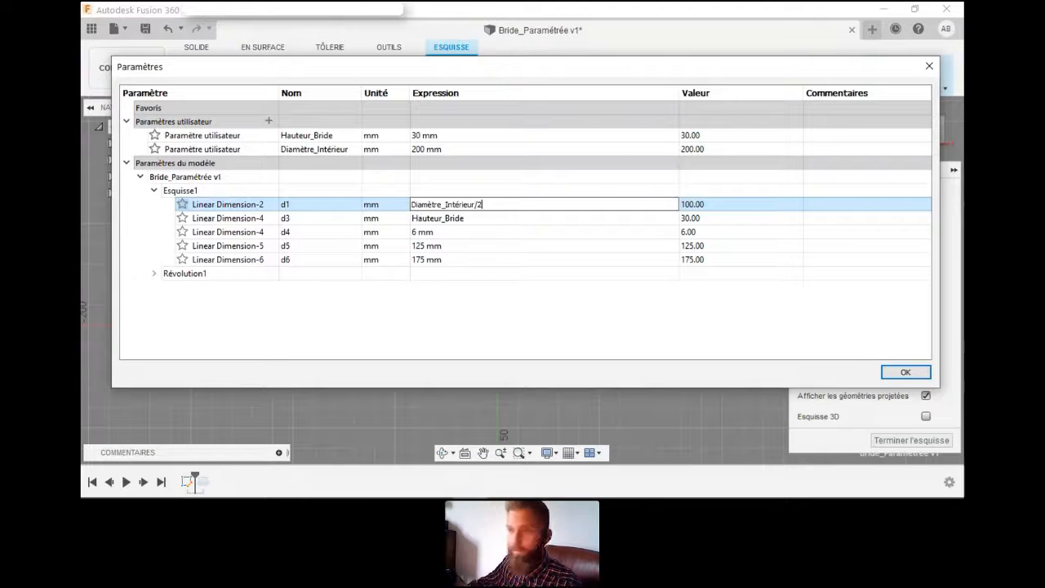
key(Return)
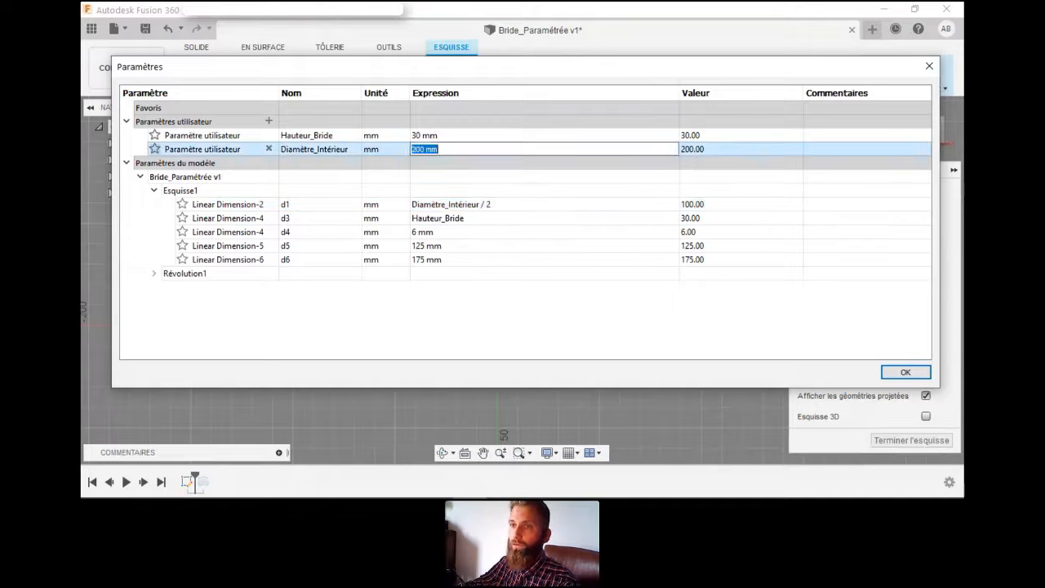
- Try 250 mm for the Diamètre_Intérieur parameter, and restore it to 200 mm
click(441, 149)
text(250)
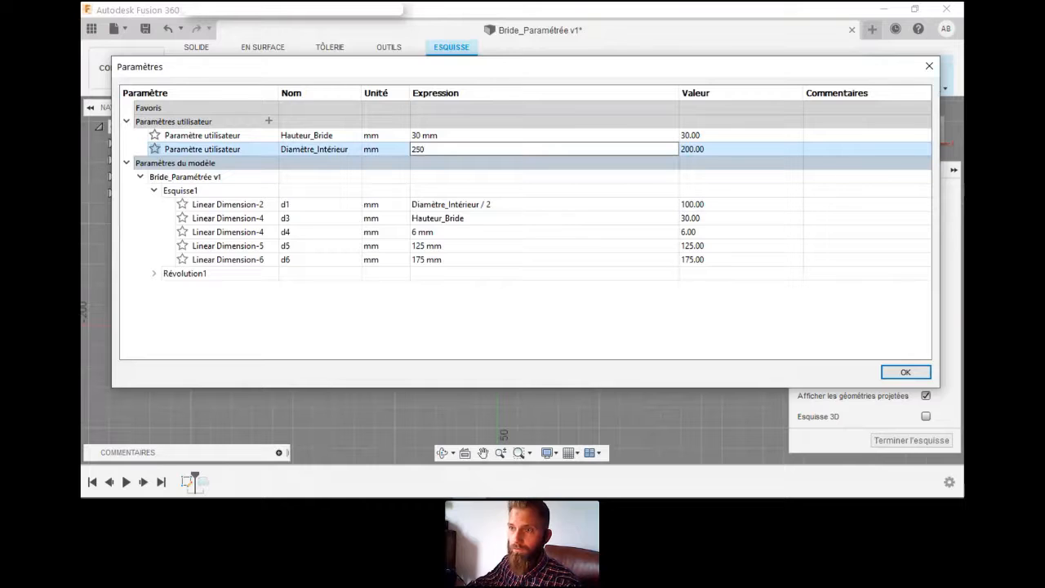
key(Return)
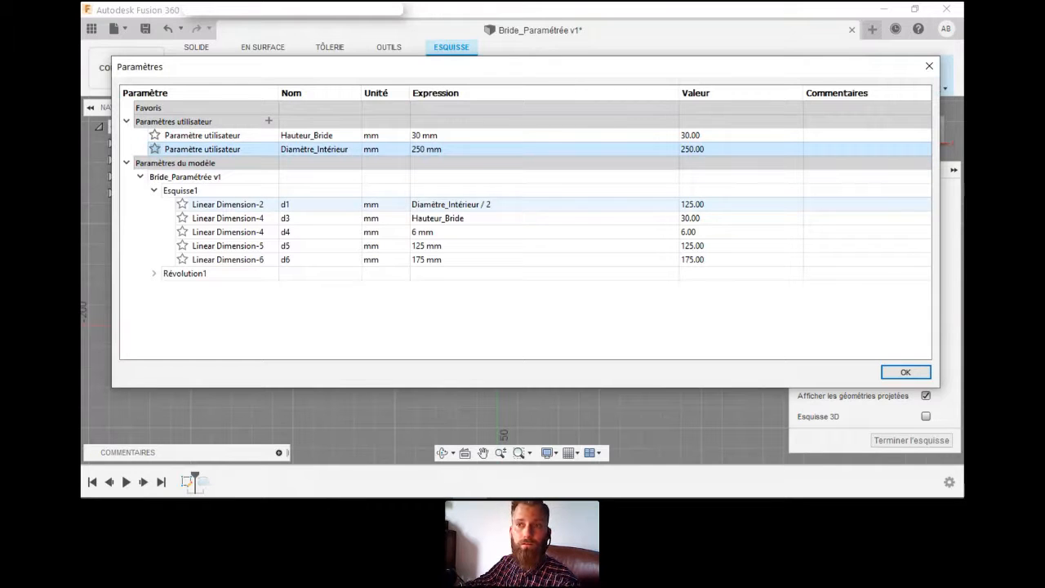
click(441, 148)
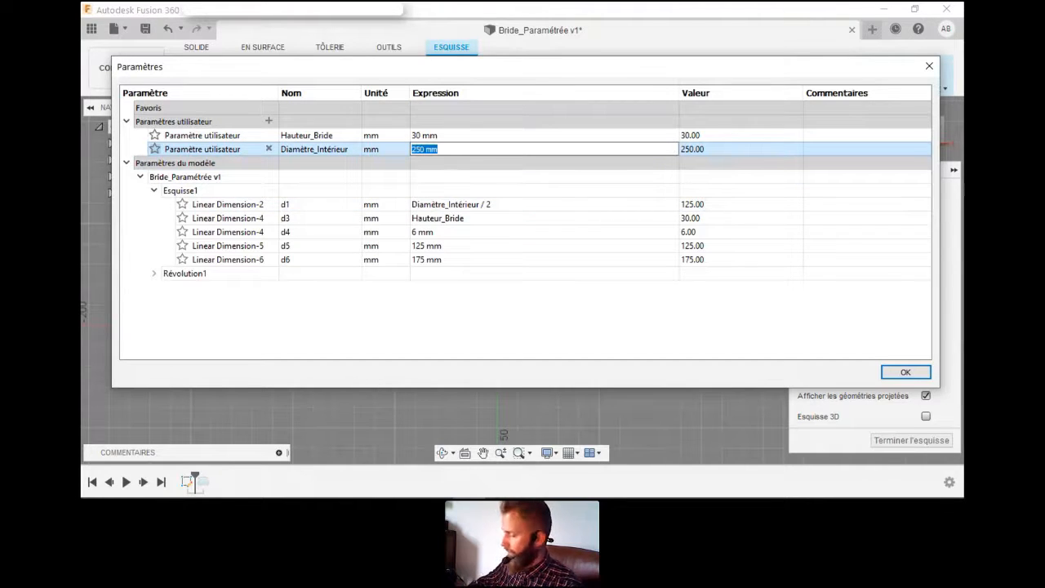
text(200)
key(Return)
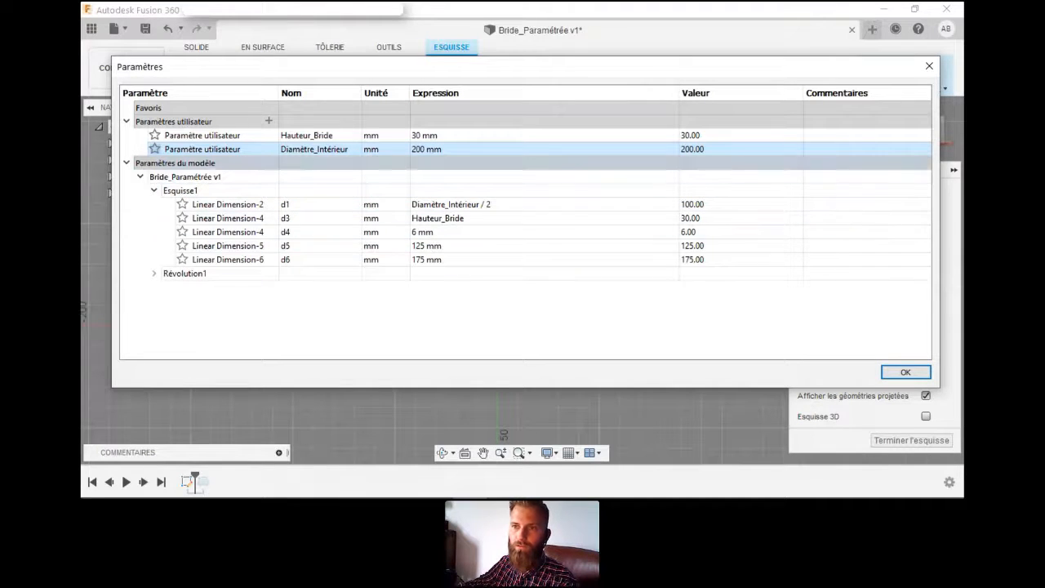
- Add a user parameter named Diamètre_Portée in mm with the expression 250
click(268, 121)
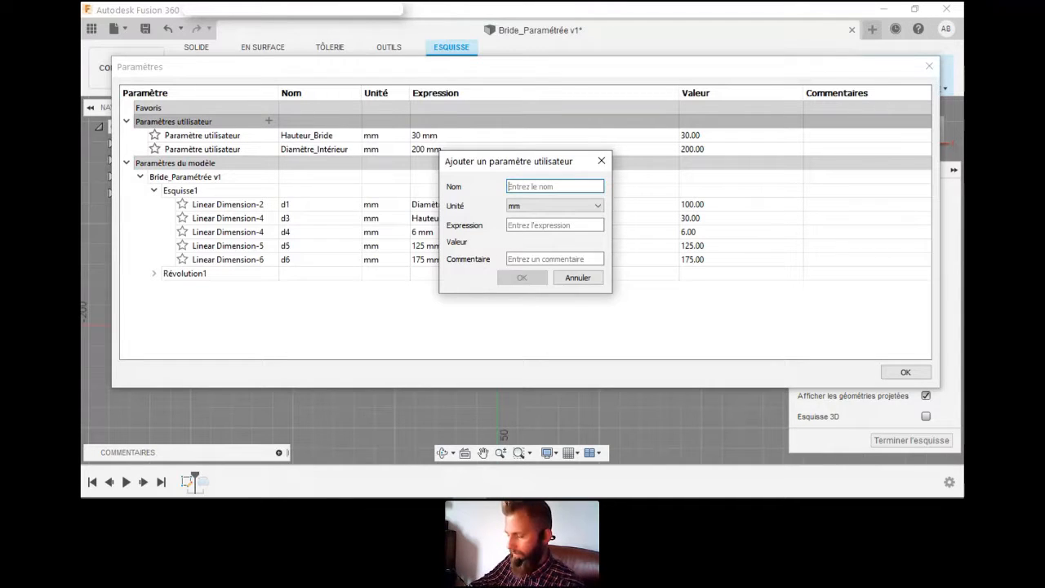
text(Diamètre)
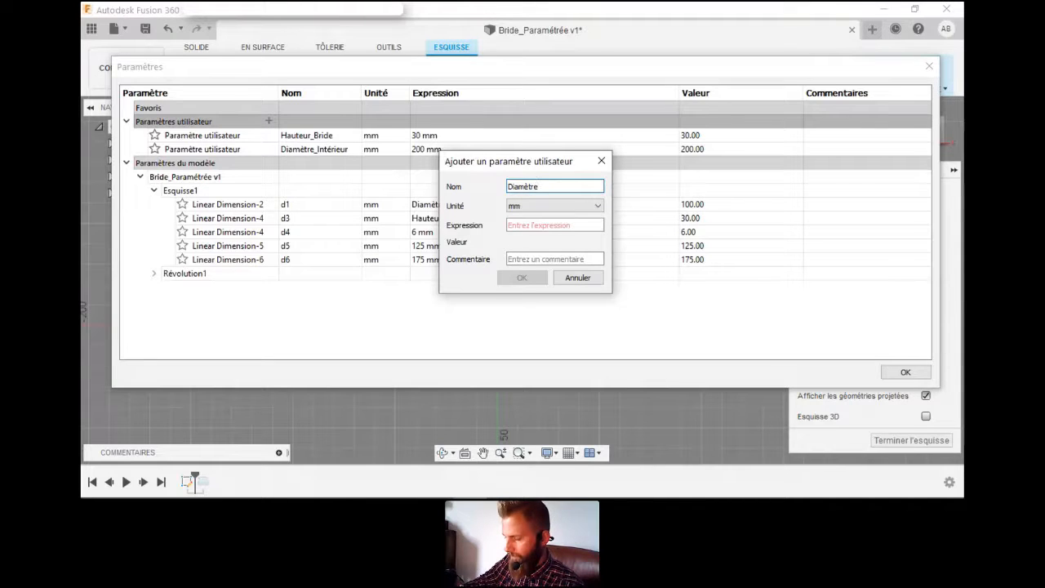
text(_Portée)
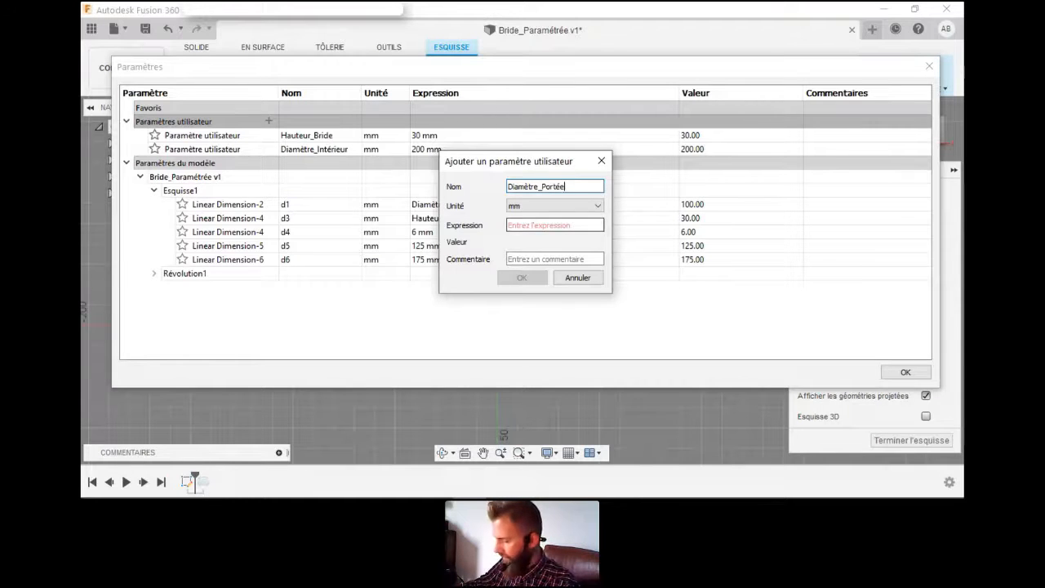
key(Tab)
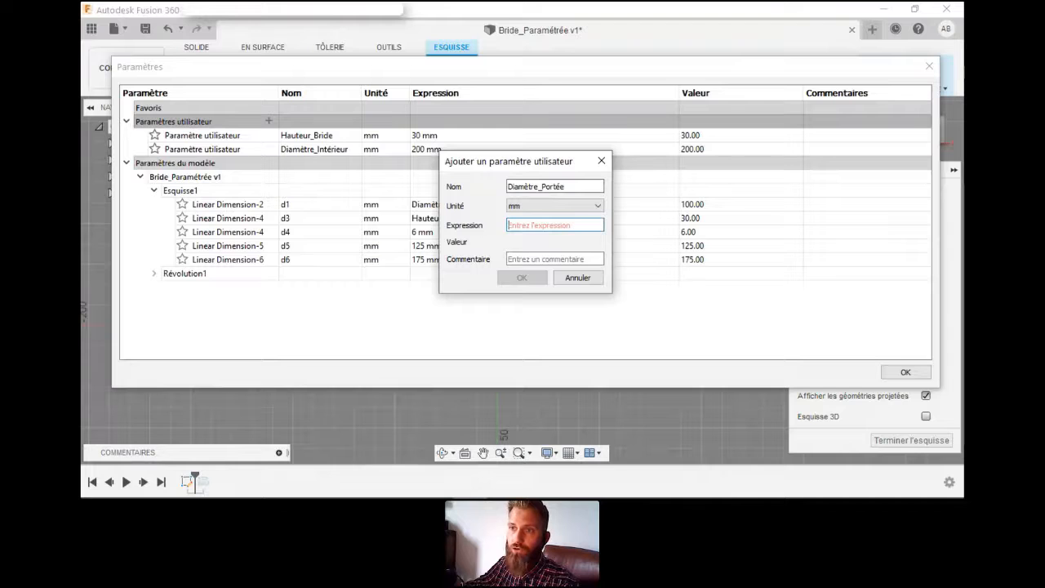
drag(507, 161, 468, 154)
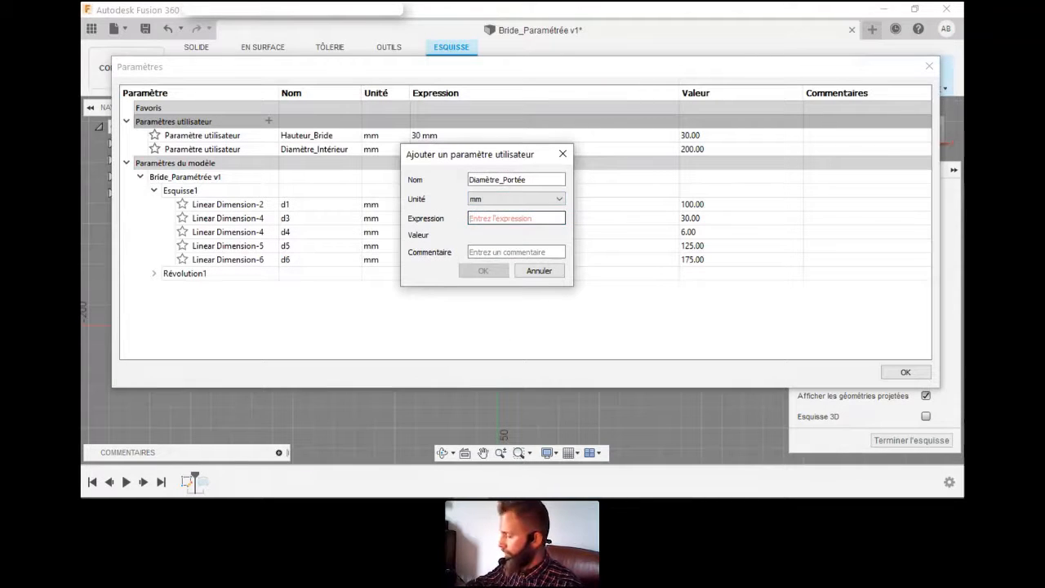
text(250)
key(Return)
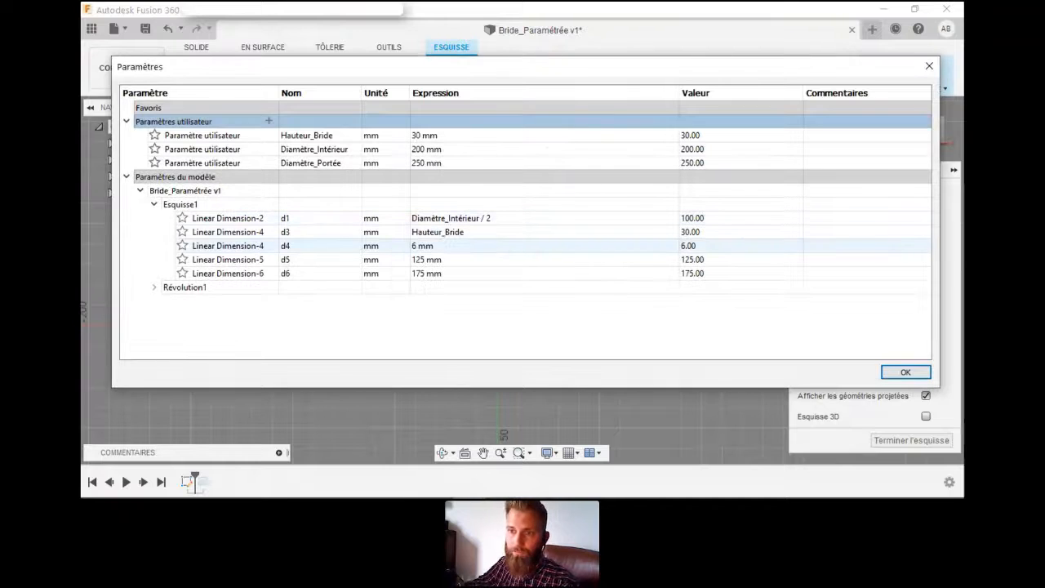
- Try to set the expression of sketch dimension d5 to Diam/2
click(425, 260)
text(Diam)
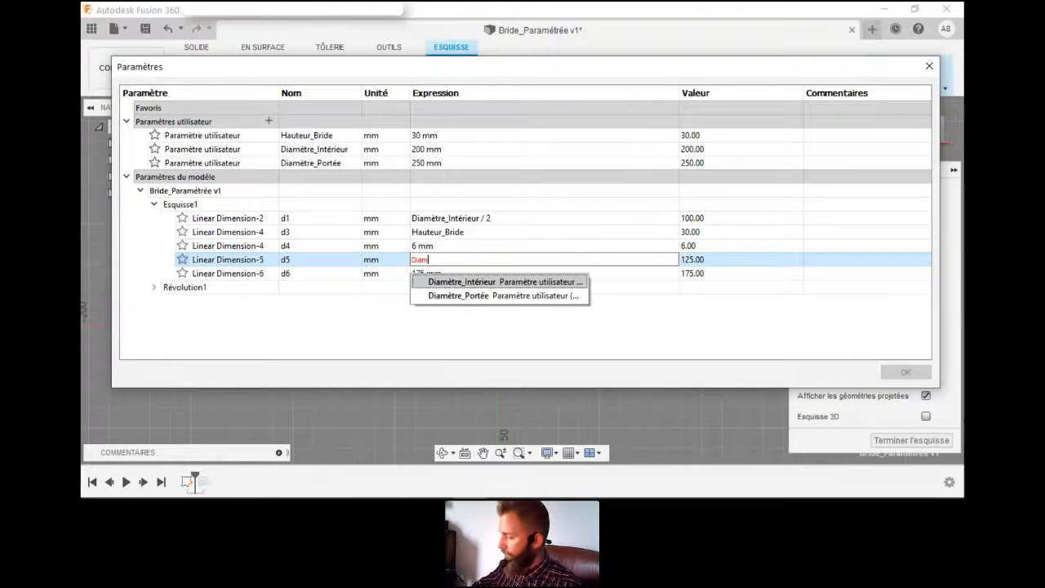
key(Down)
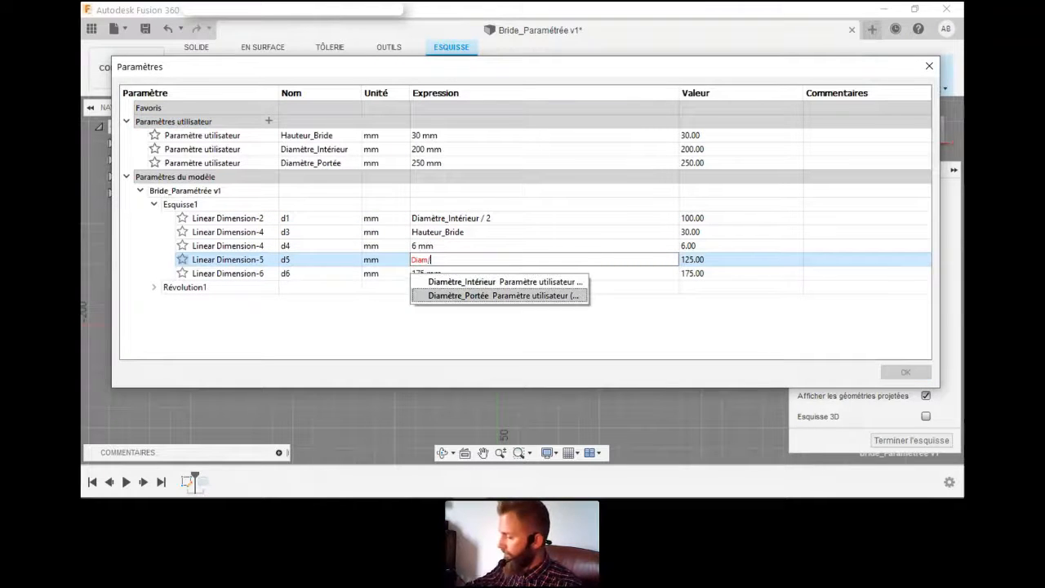
key(Escape)
key(Return)
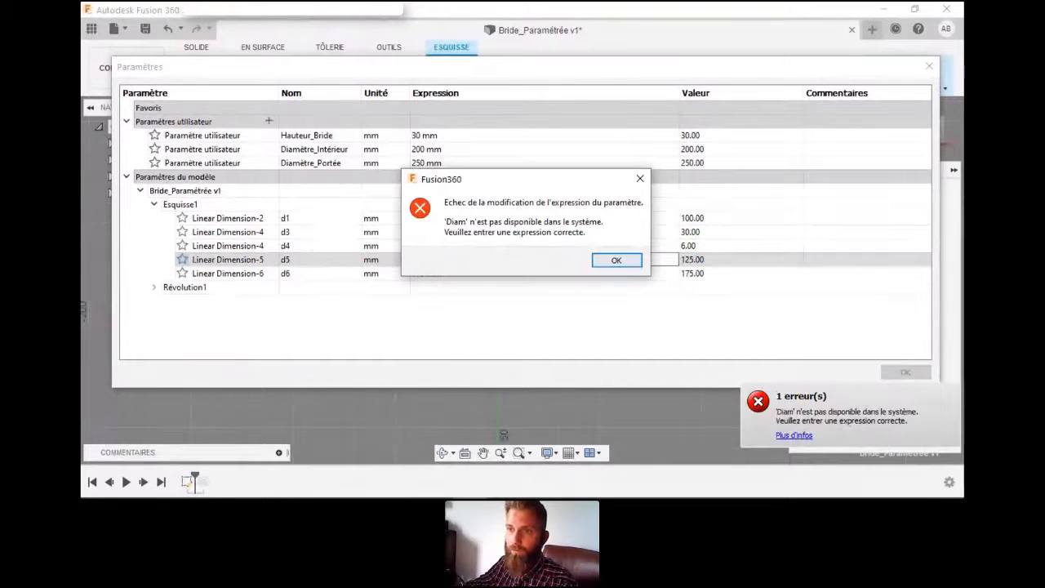
key(Return)
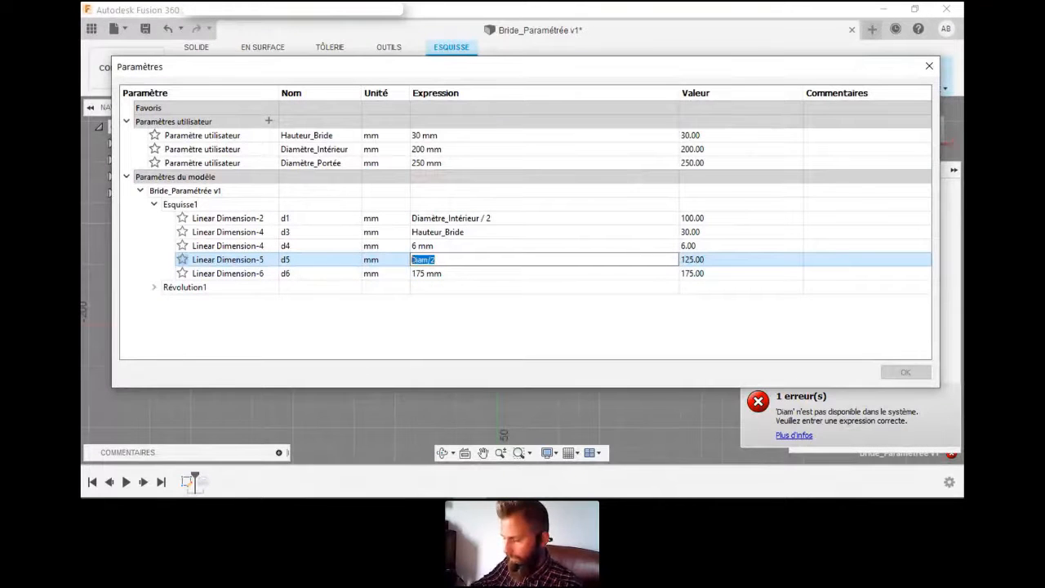
- Set the expression of sketch dimension d5 to the user parameter Diamètre_Portée divided by 2
text(Di)
key(Down)
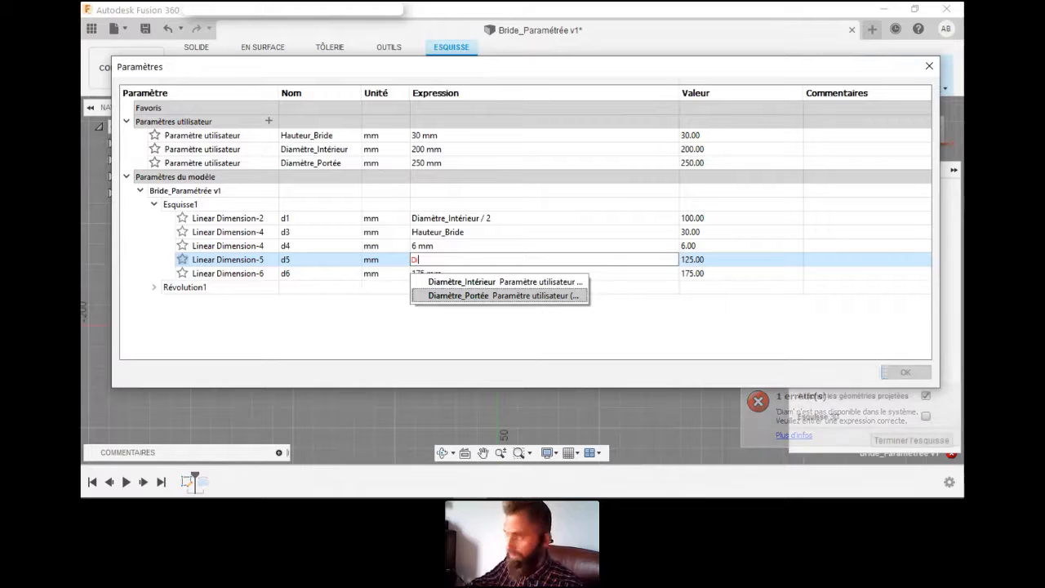
key(Return)
text(/2)
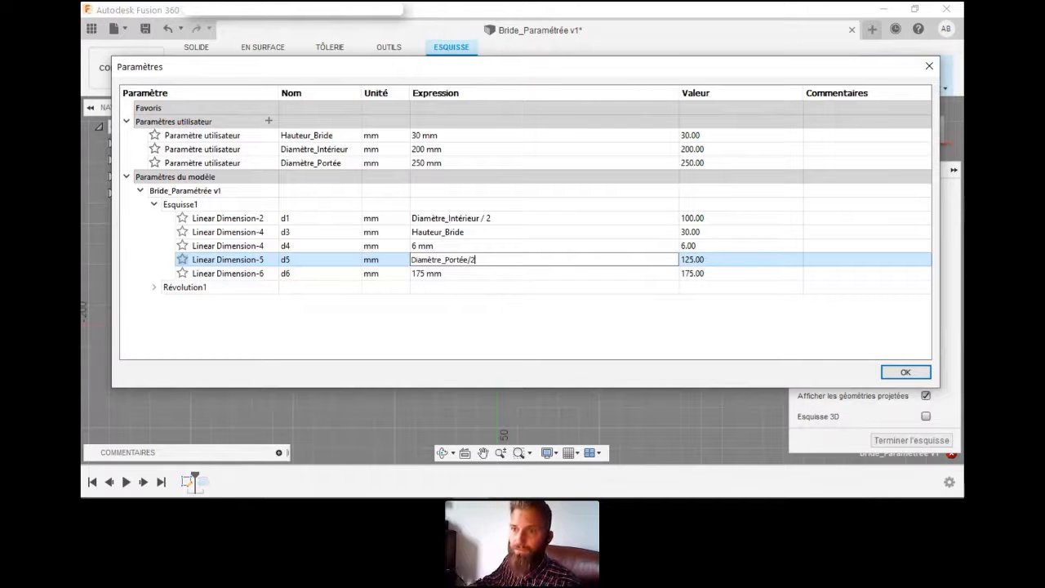
key(Return)
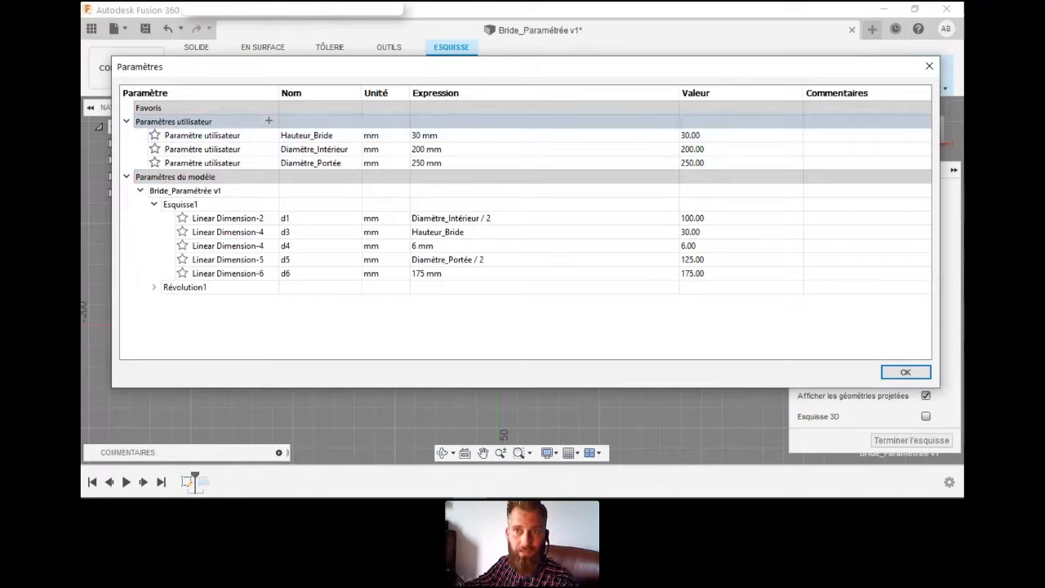
- Add a user parameter named Diamètre_Extérieur in mm with the expression 350
click(268, 121)
text(D)
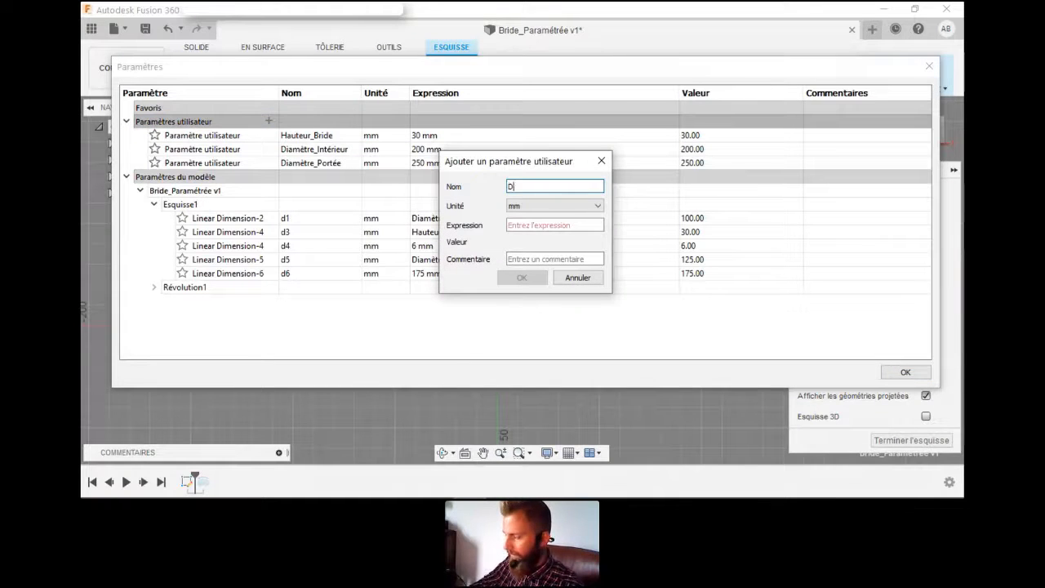
text(iamètre_E)
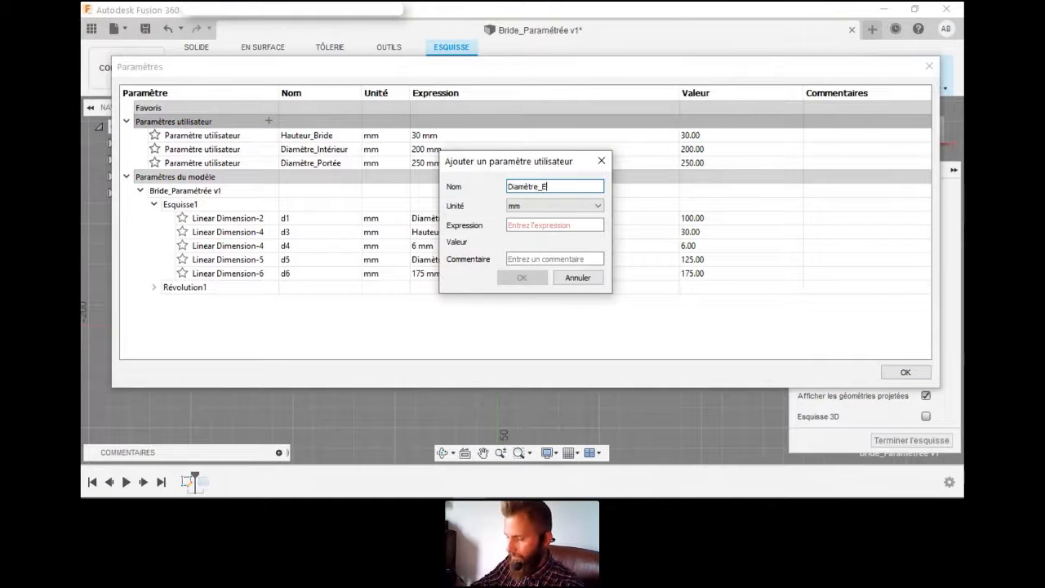
text(xtérieur)
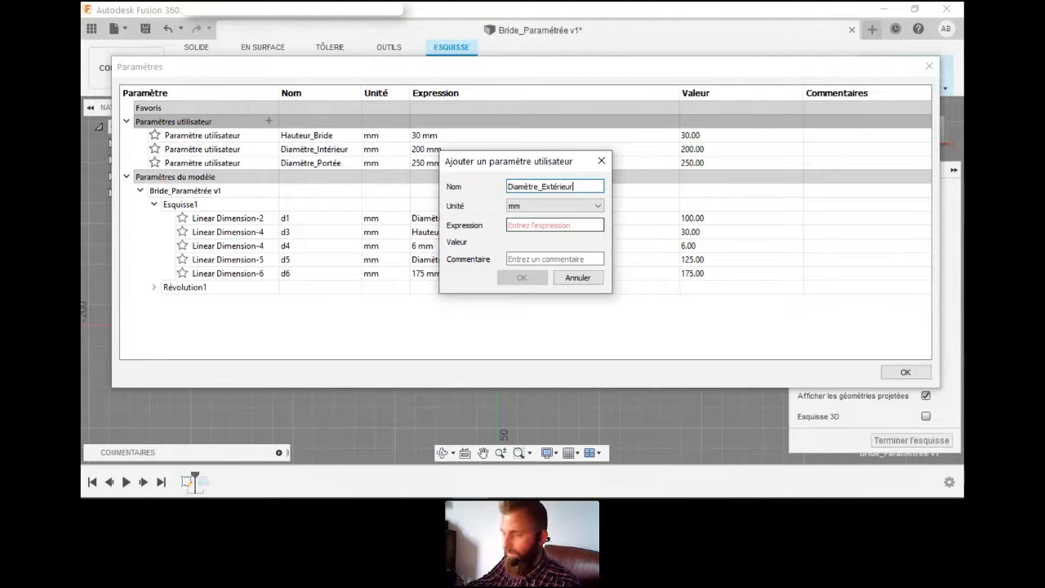
click(555, 225)
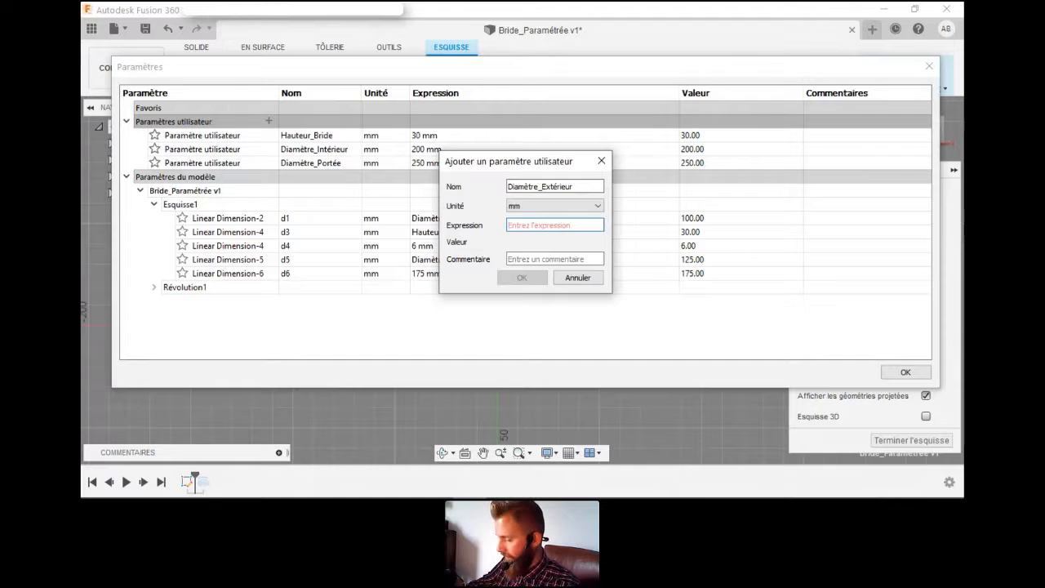
text(350)
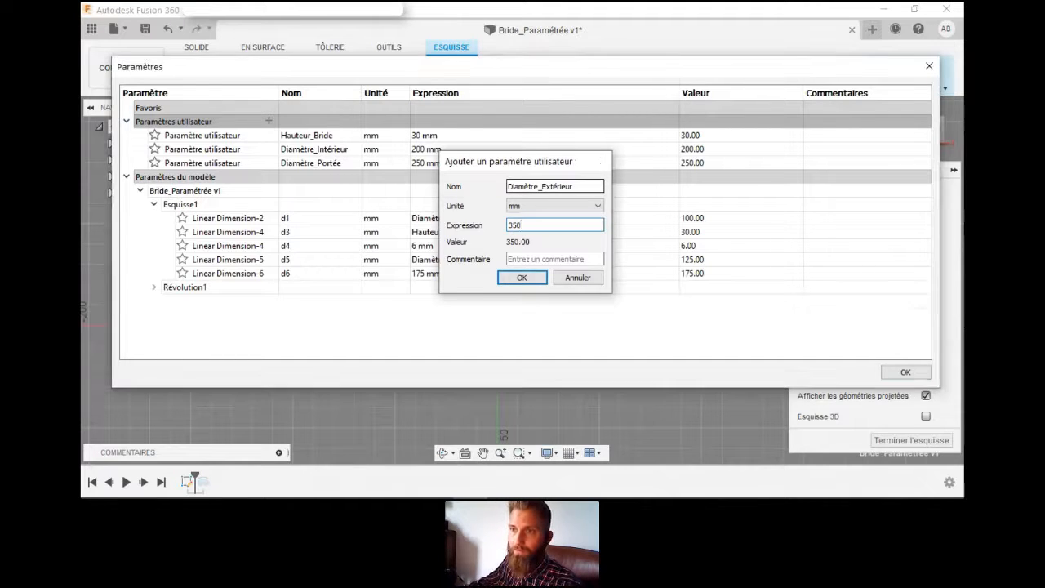
key(Return)
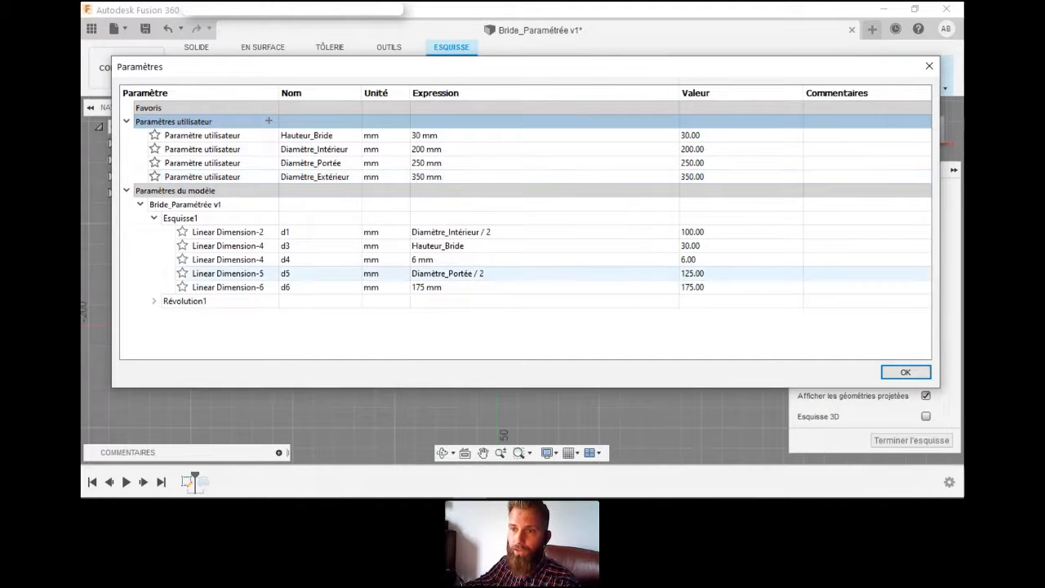
- Set the expression of sketch dimension d6 to the user parameter Diamètre_Extérieur divided by 2
click(424, 287)
text(Diam)
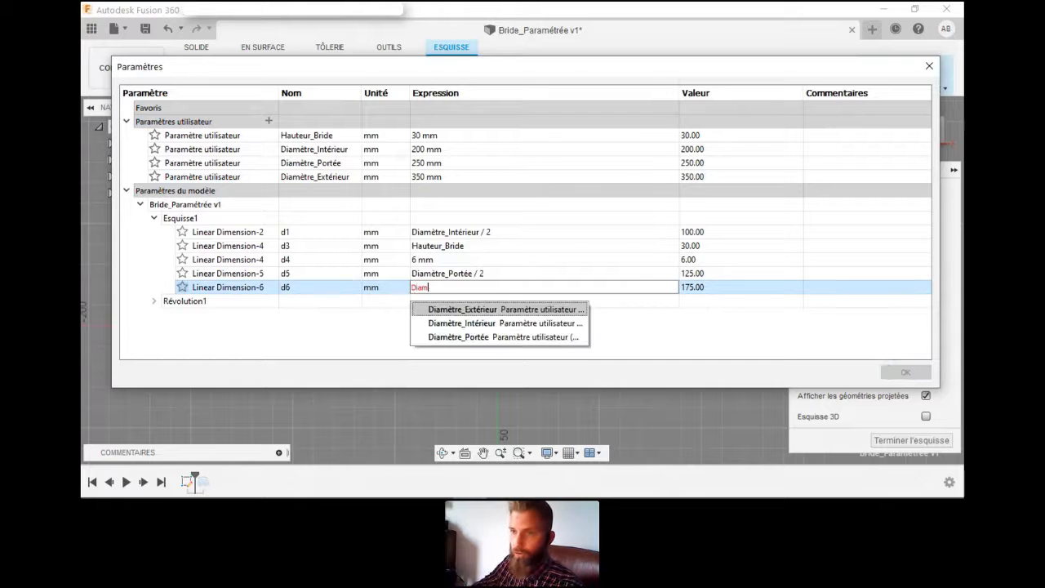
key(Down)
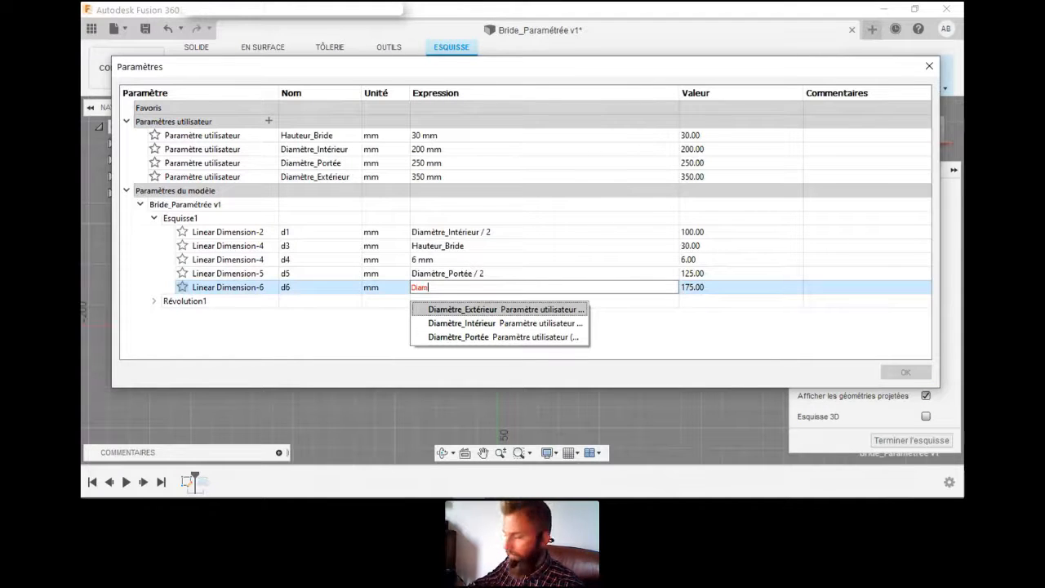
key(Return)
text(/ 2)
key(Return)
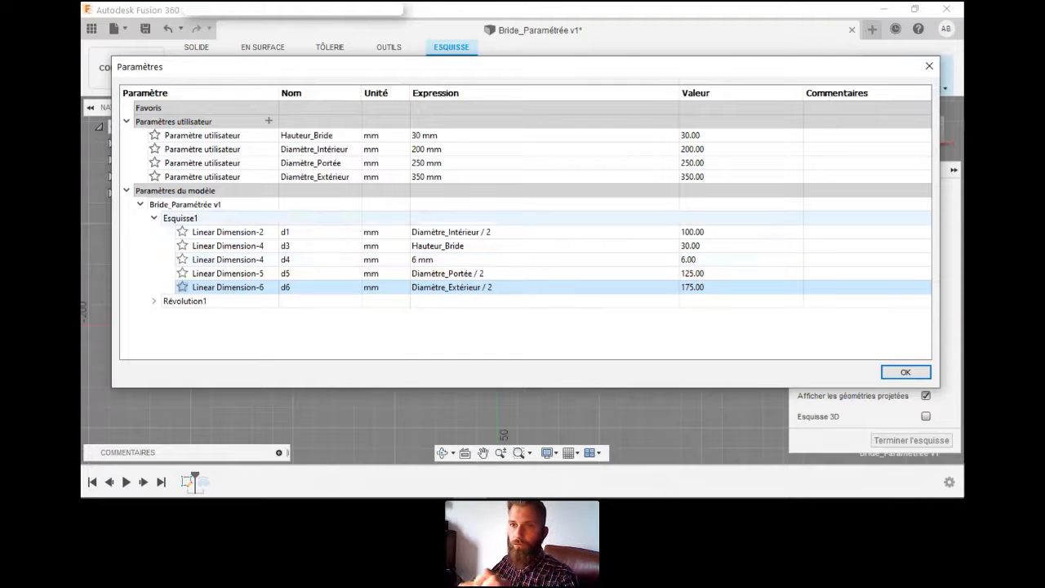
- Add a user parameter named Hauteur_Talon in mm with the expression 6
click(268, 121)
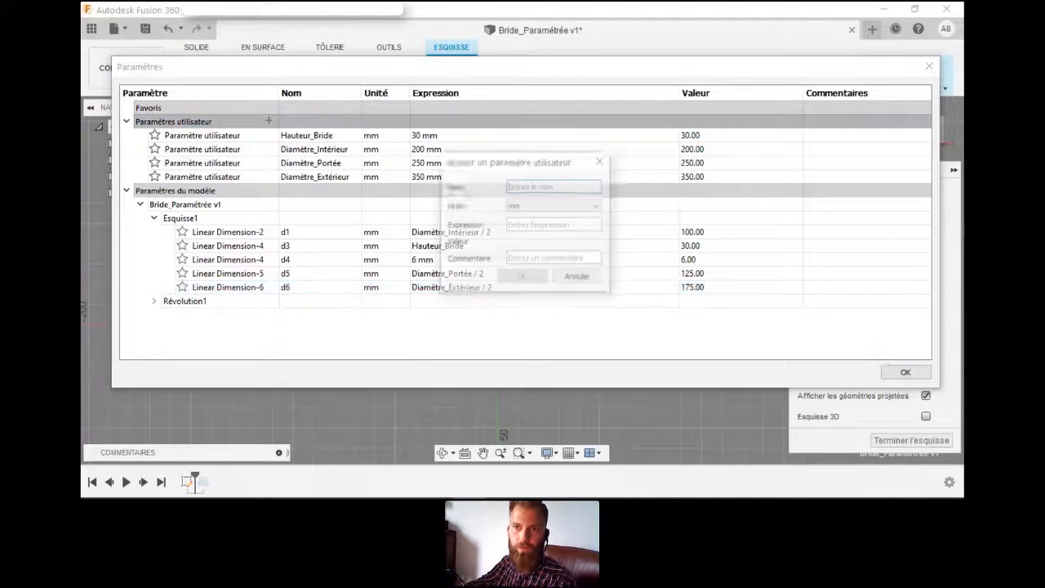
text(Ha)
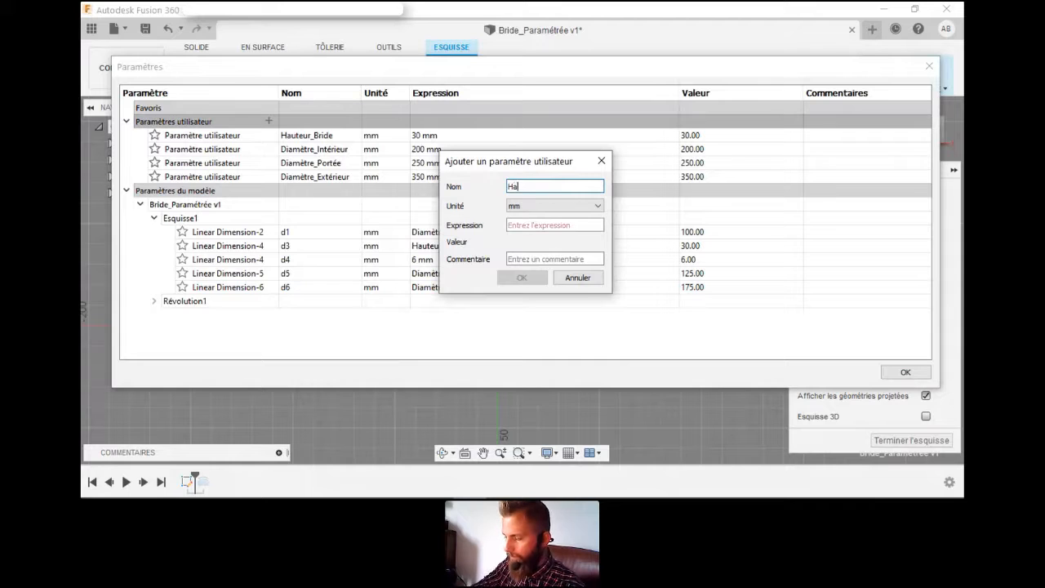
text(uteur_Talon)
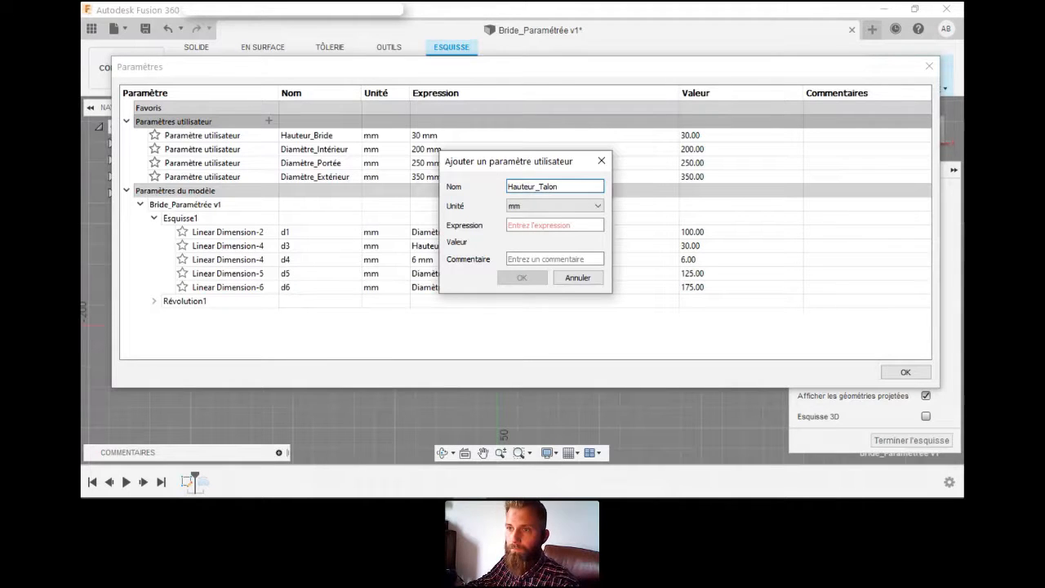
key(Tab)
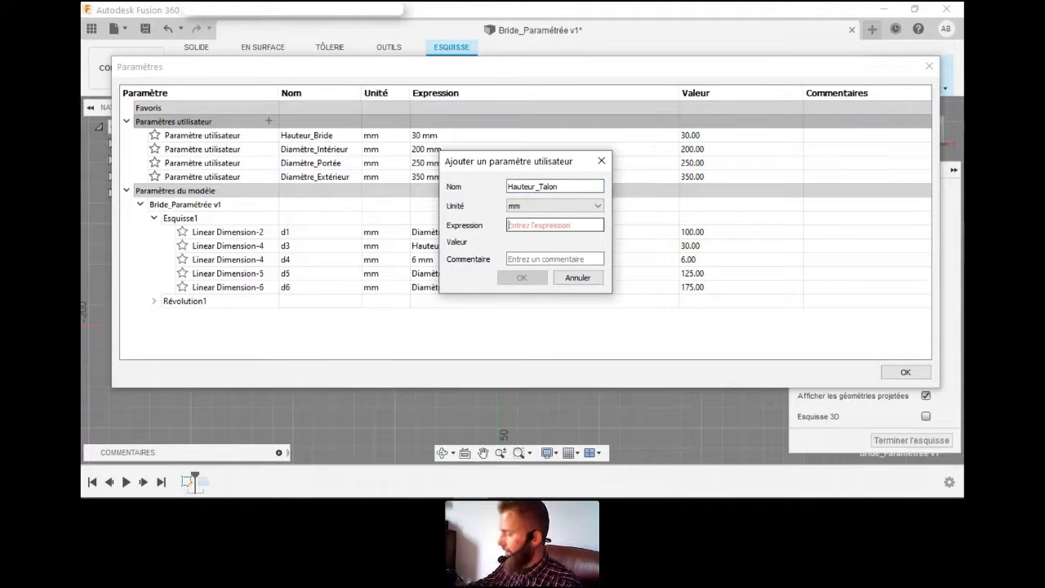
text(6)
key(Return)
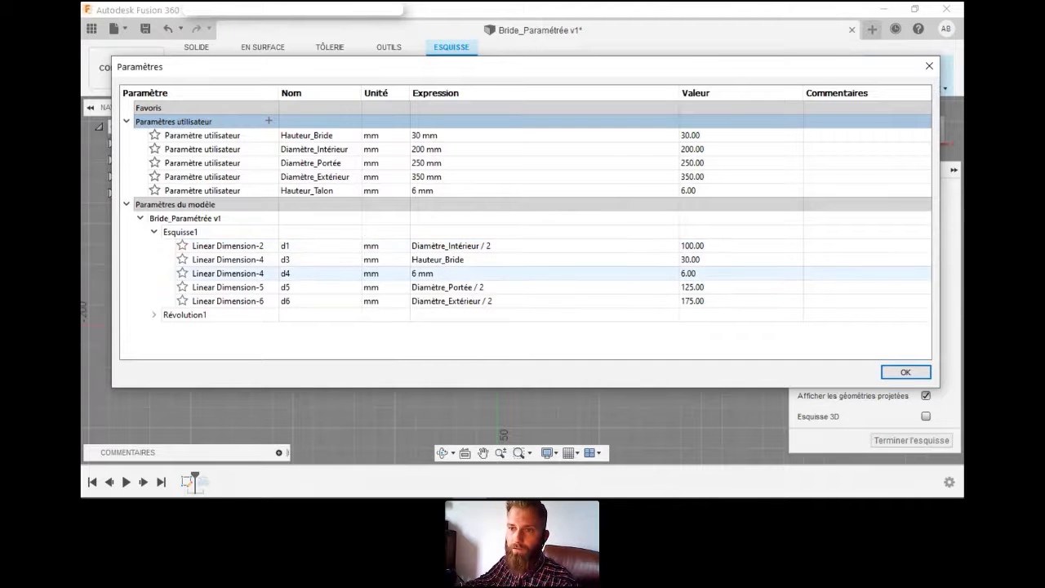
- Set the expression of sketch dimension d4 to the user parameter Hauteur_Talon and accept the parameter changes
click(420, 272)
text(Hauteur)
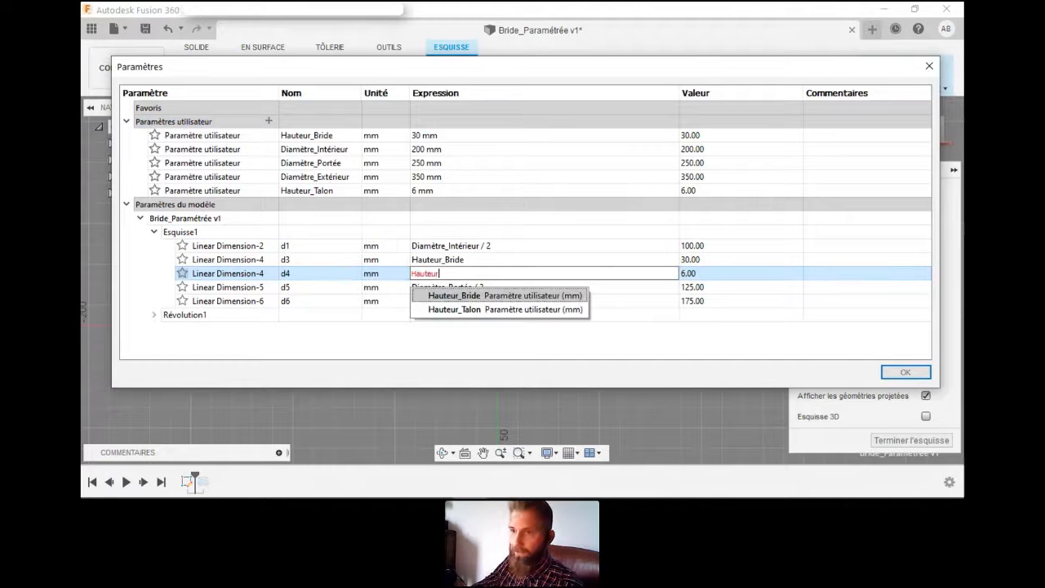
click(454, 310)
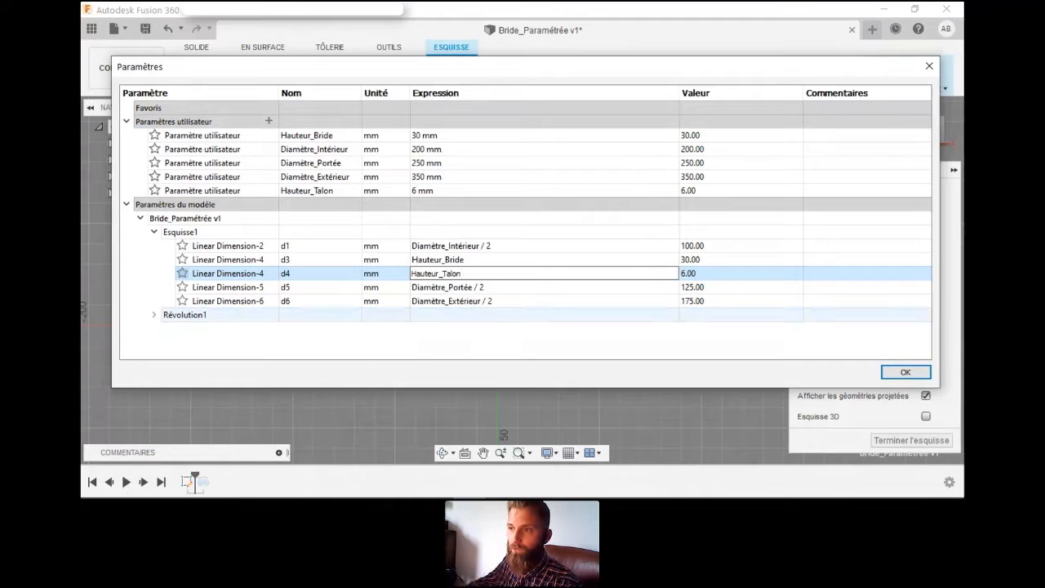
key(Return)
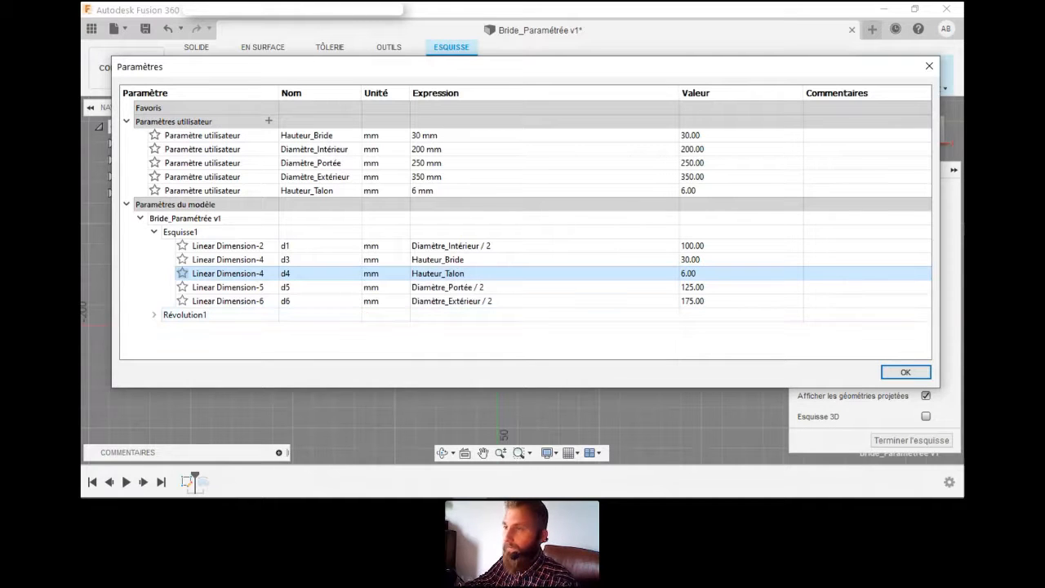
click(905, 371)
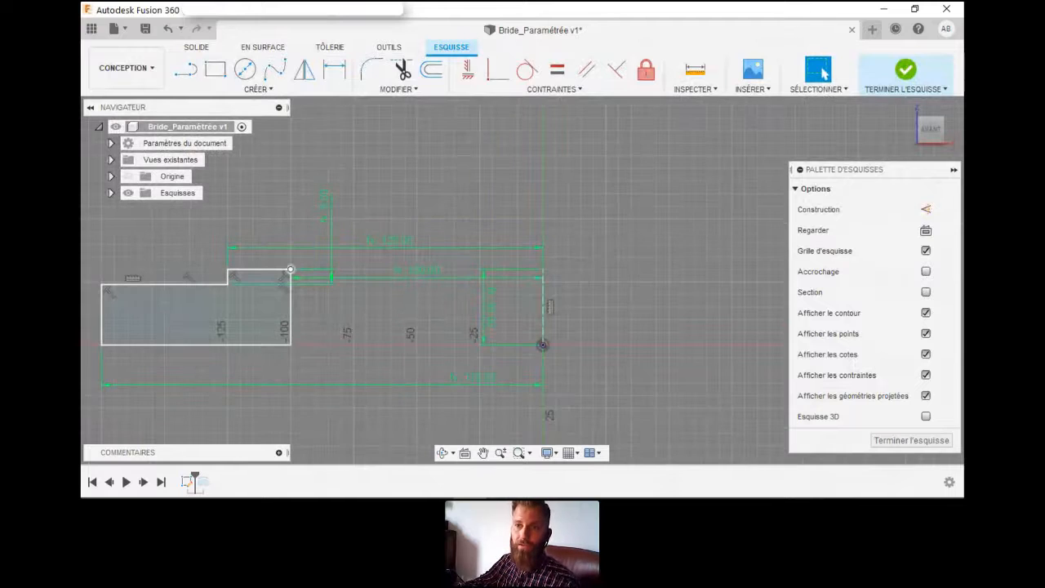
- Check the parameter-driven dimensions on the stepped flange profile and finish the sketch
scroll(291, 266, down, 2)
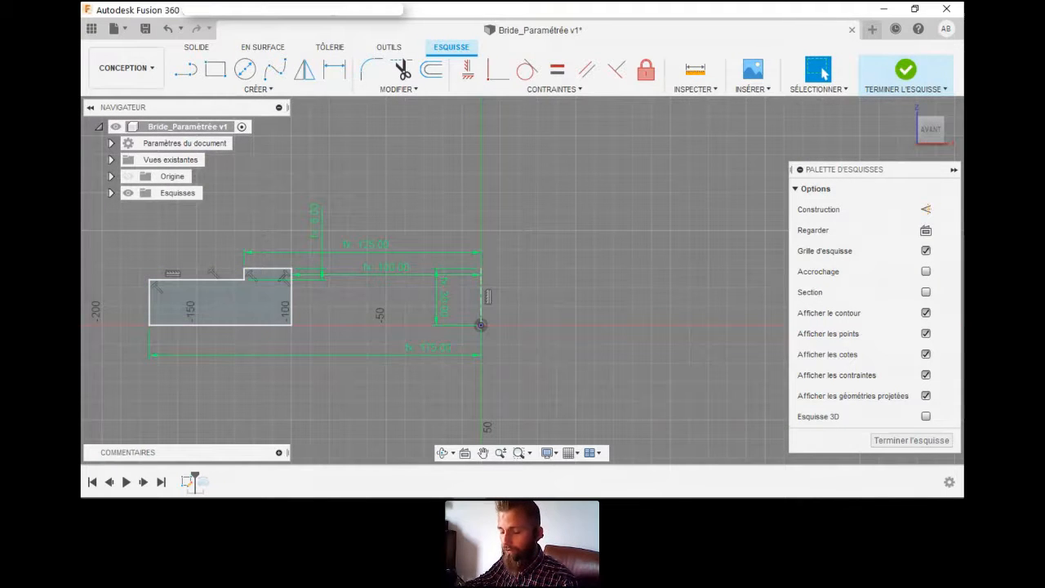
middle_drag(302, 285, 417, 260)
scroll(417, 259, up, 3)
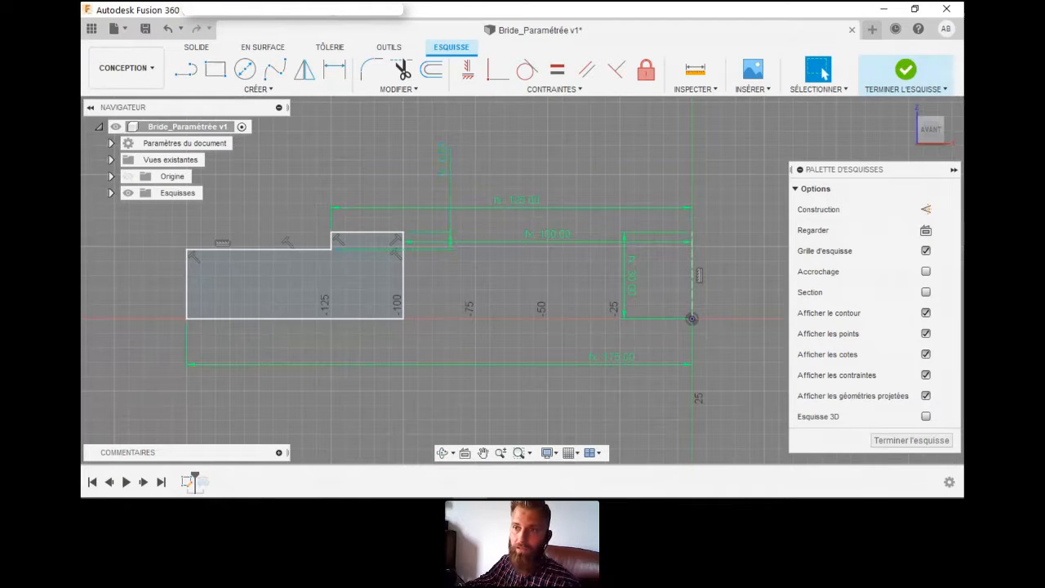
mouse_move(445, 209)
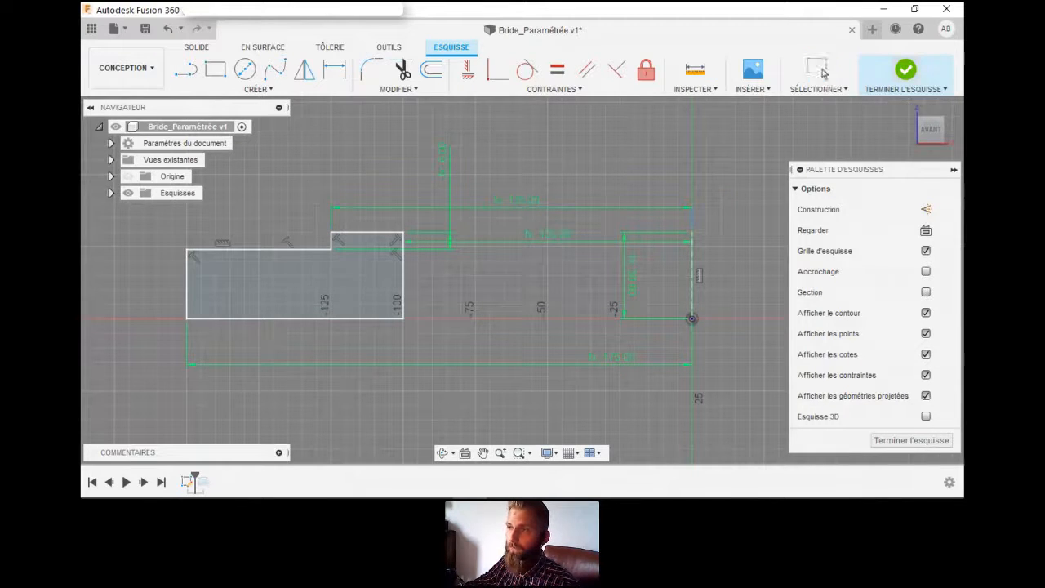
click(906, 71)
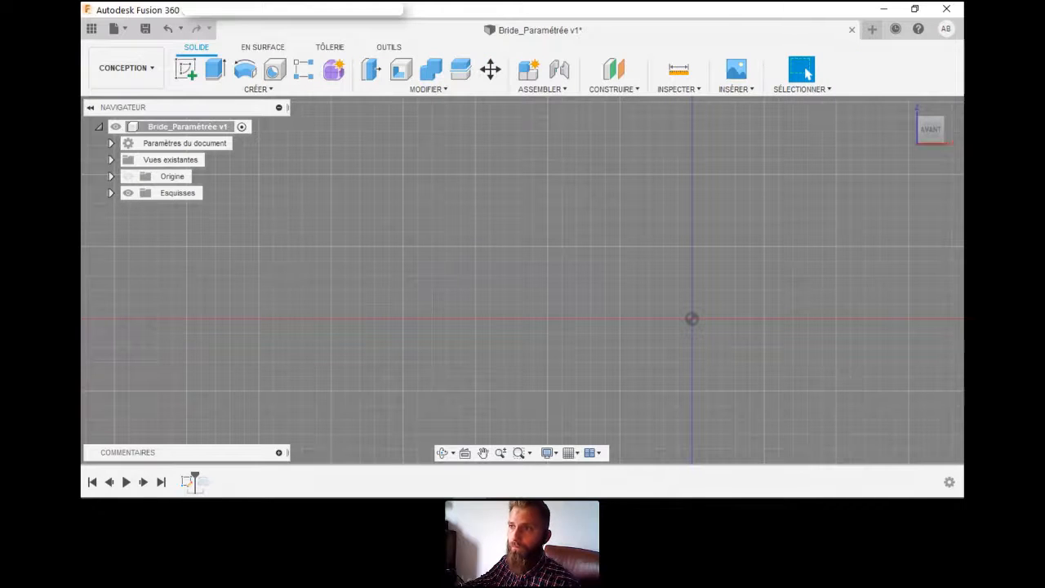
- Roll the design history forward past the revolve feature to restore the solid flange body
scroll(615, 213, down, 5)
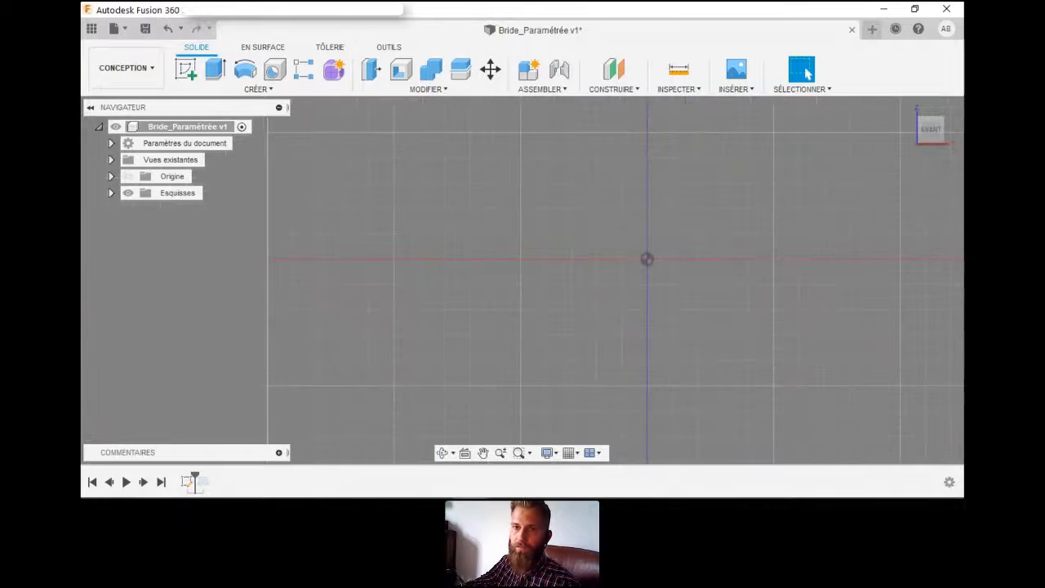
middle_drag(614, 213, 669, 217)
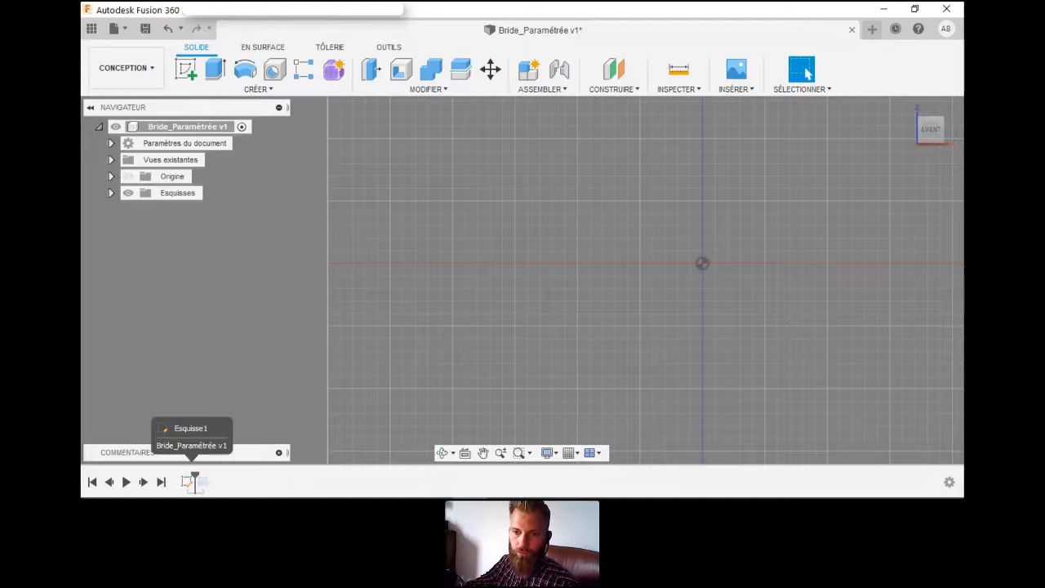
drag(194, 481, 212, 481)
shift+middle_drag(653, 270, 686, 315)
click(805, 73)
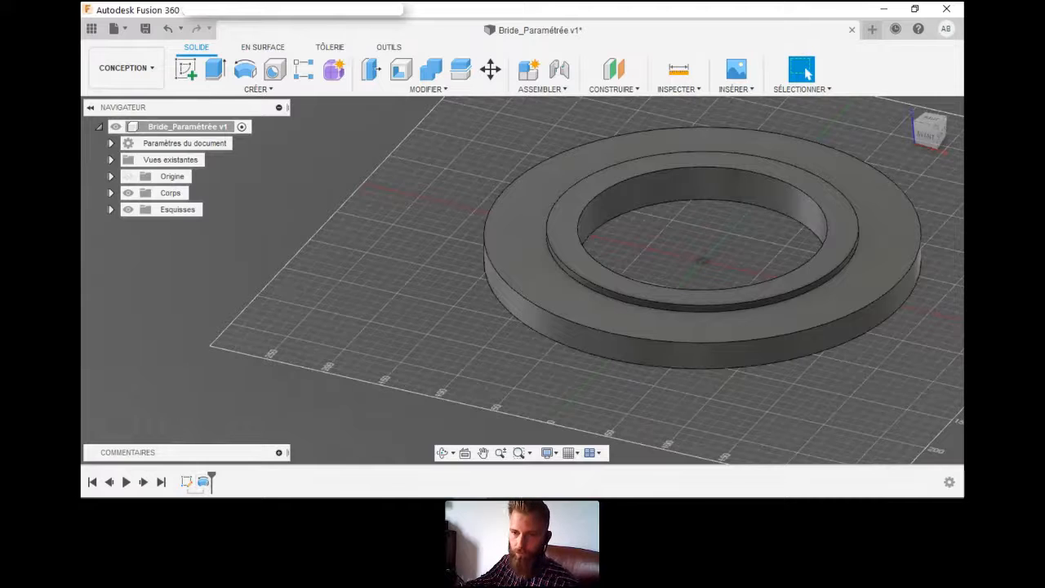
shift+middle_drag(621, 182, 294, 246)
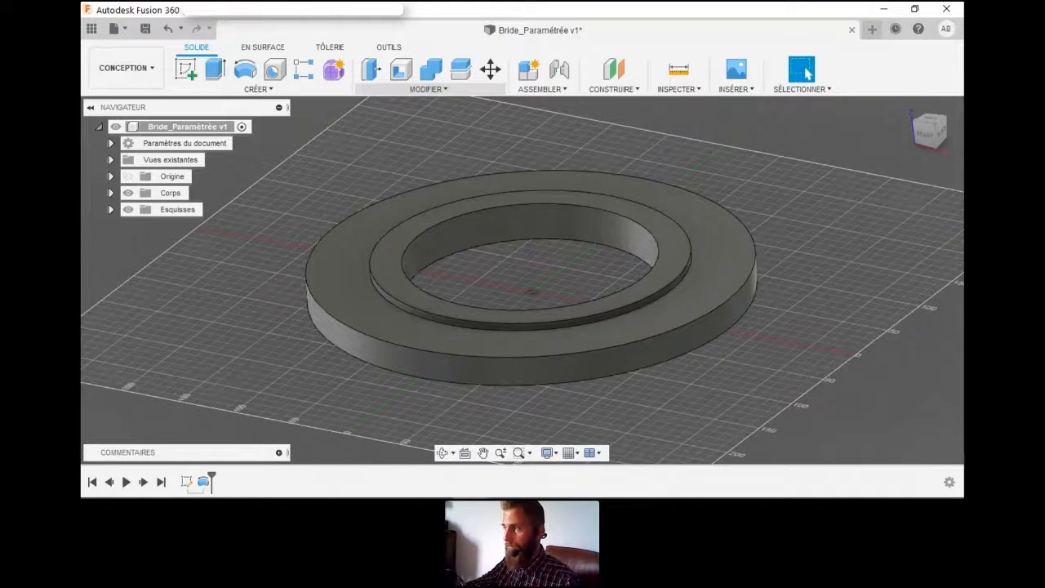
- Add a user parameter named Diamètre_Implantation_Trous in mm with the expression 300
click(428, 89)
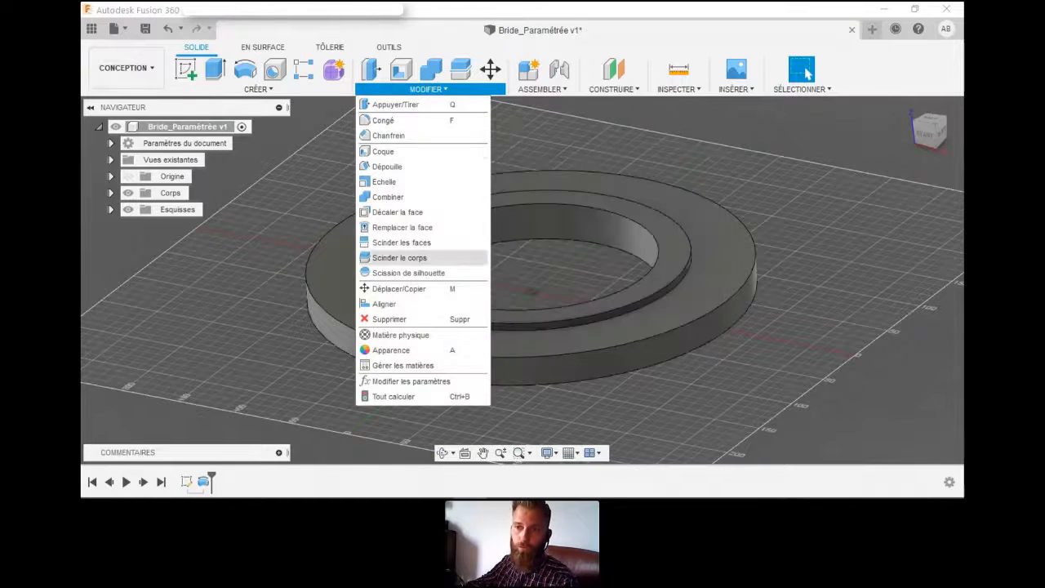
click(411, 380)
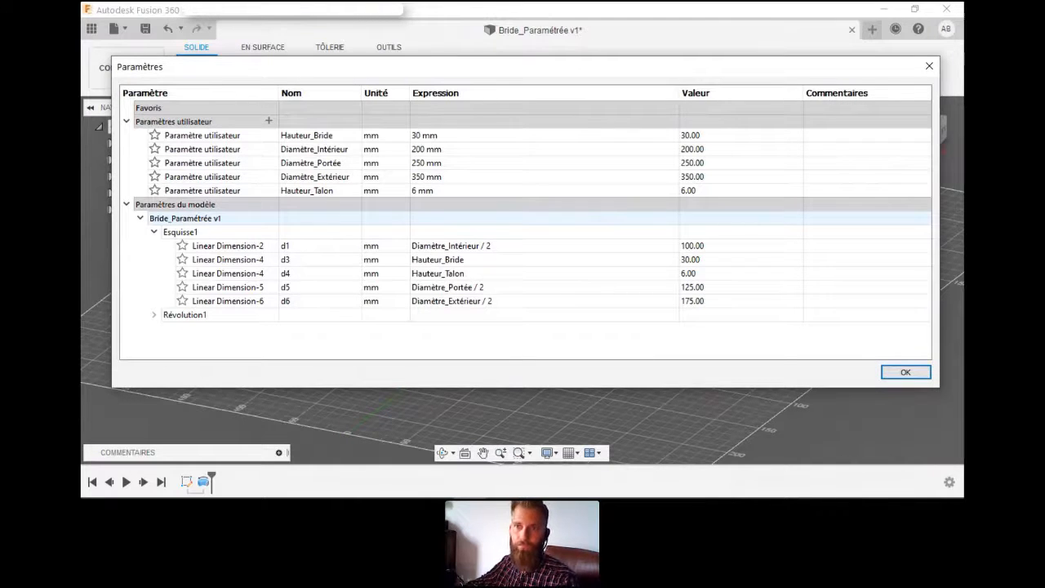
click(268, 121)
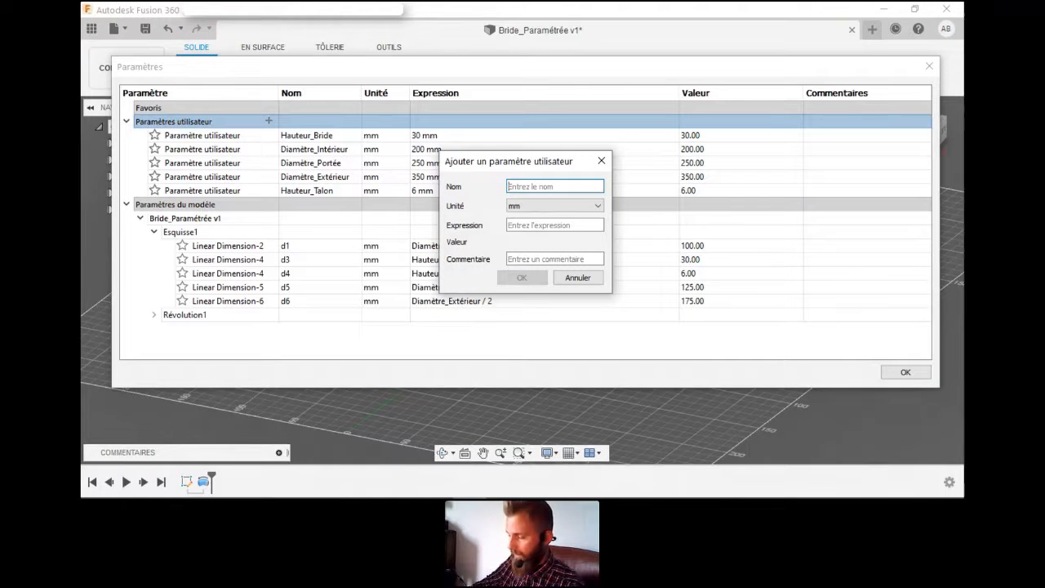
text(D)
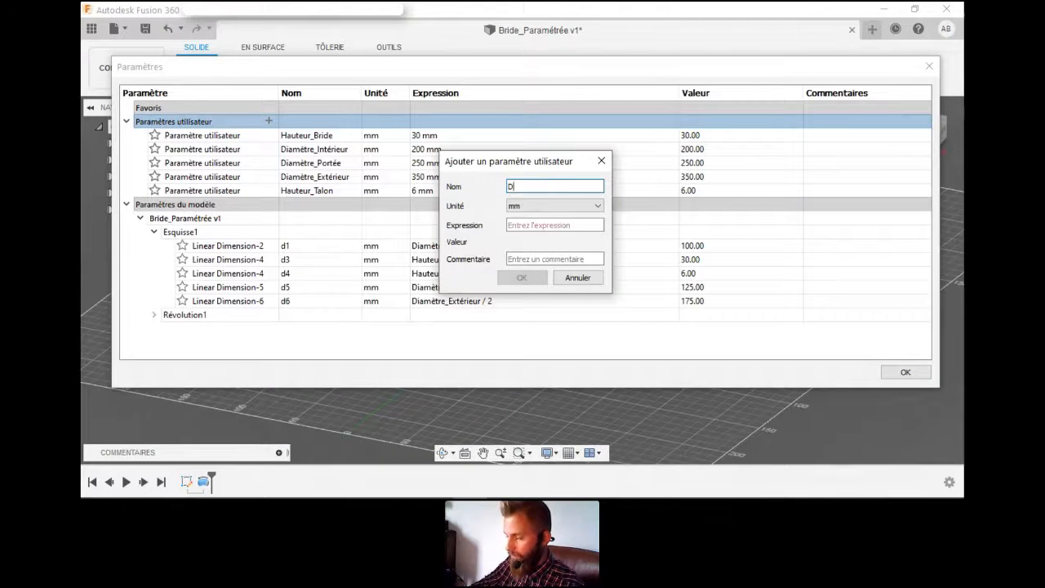
text(iamètre_)
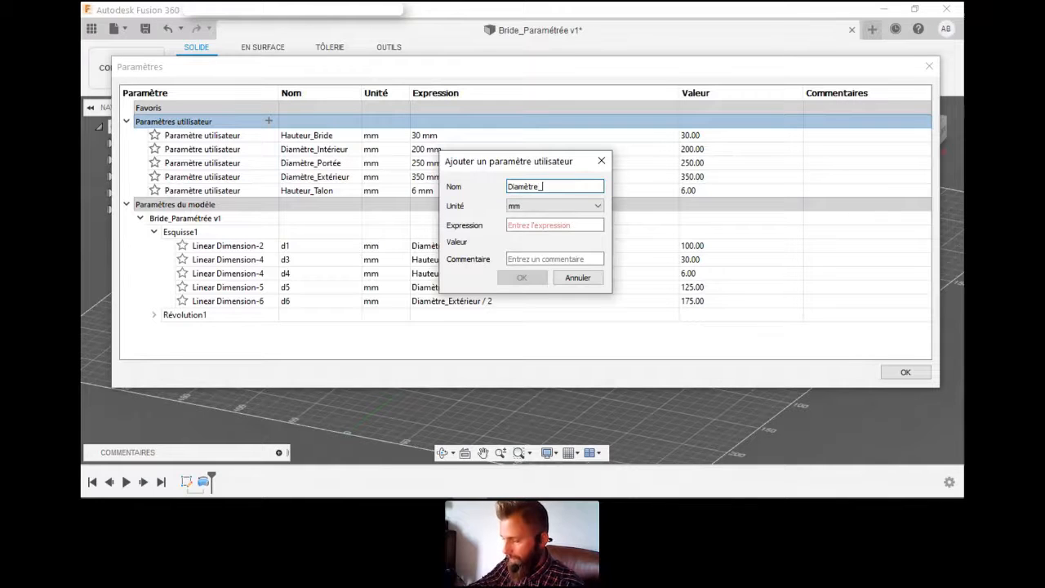
text(Implantat)
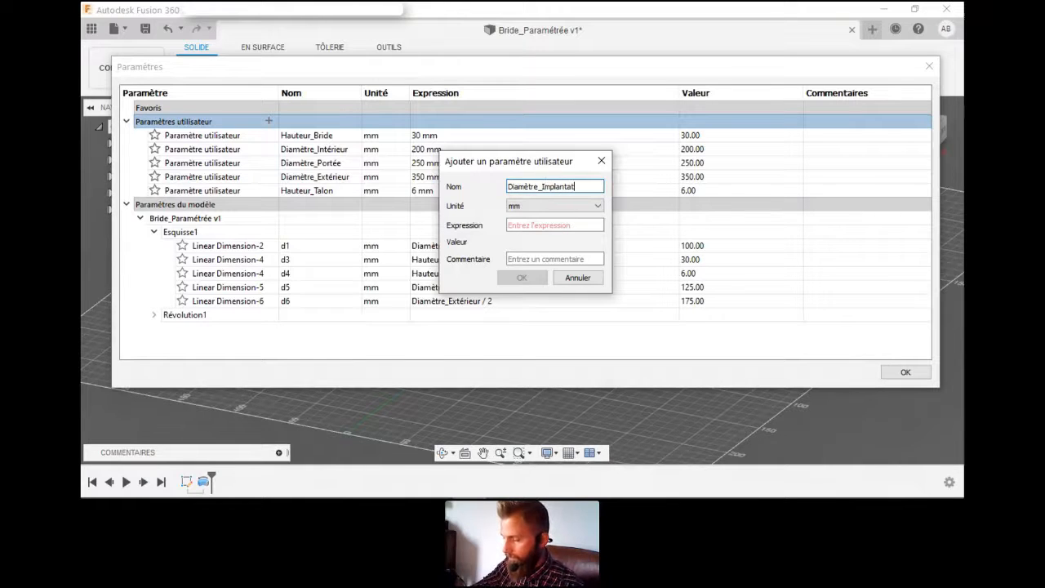
text(ion_)
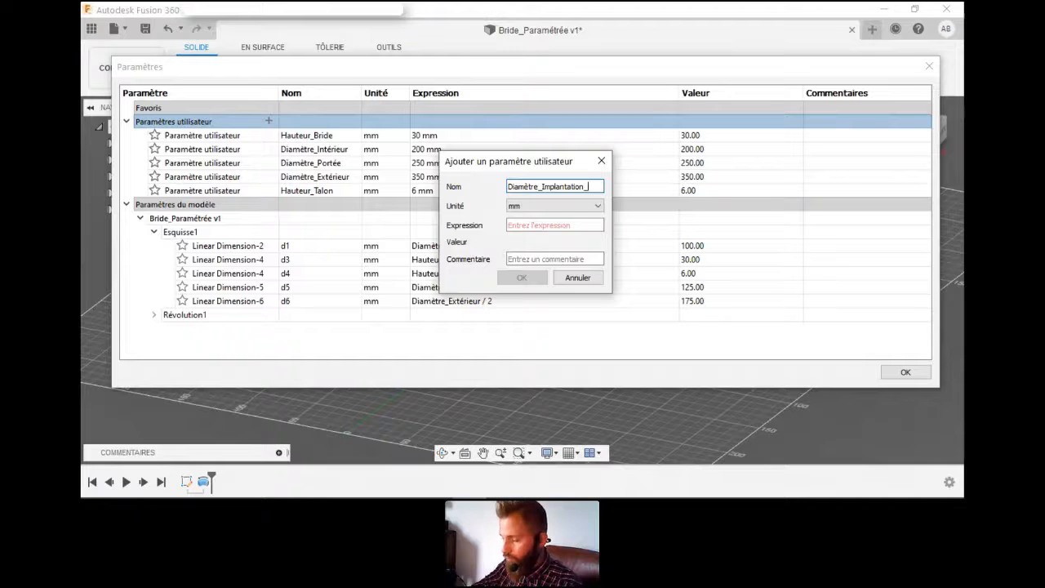
text(Trous)
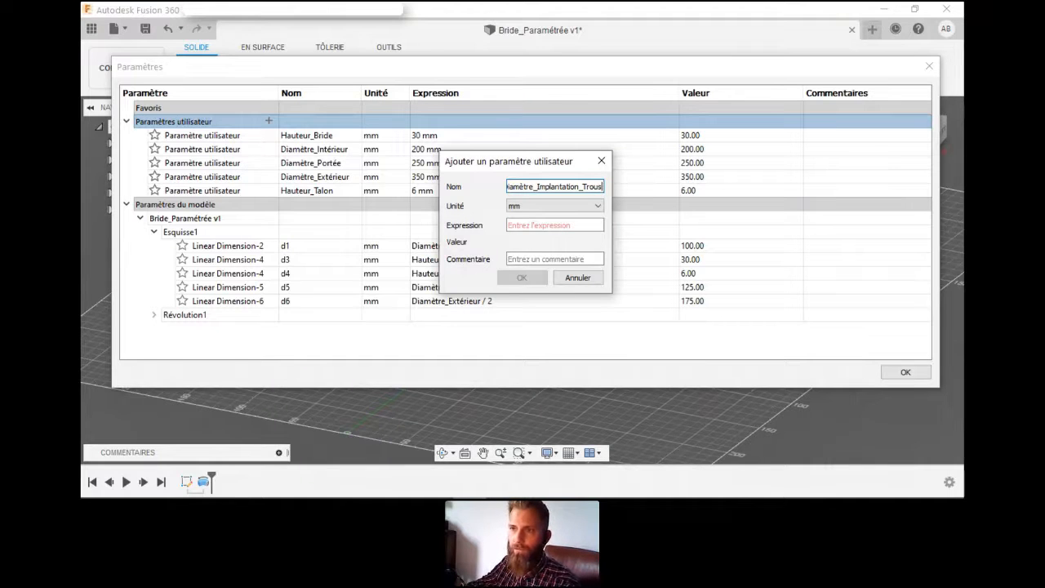
click(555, 225)
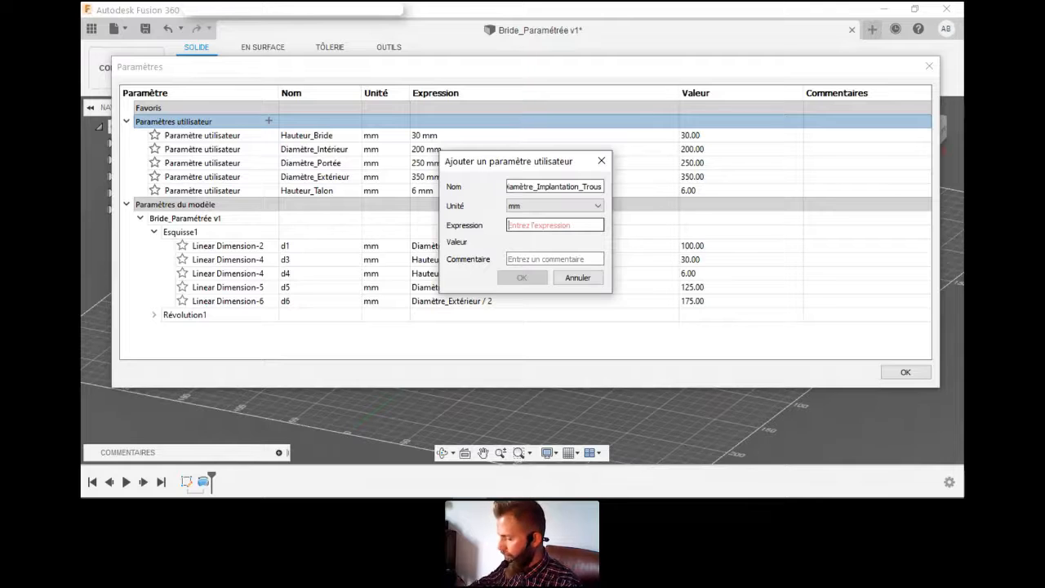
text(300)
key(Return)
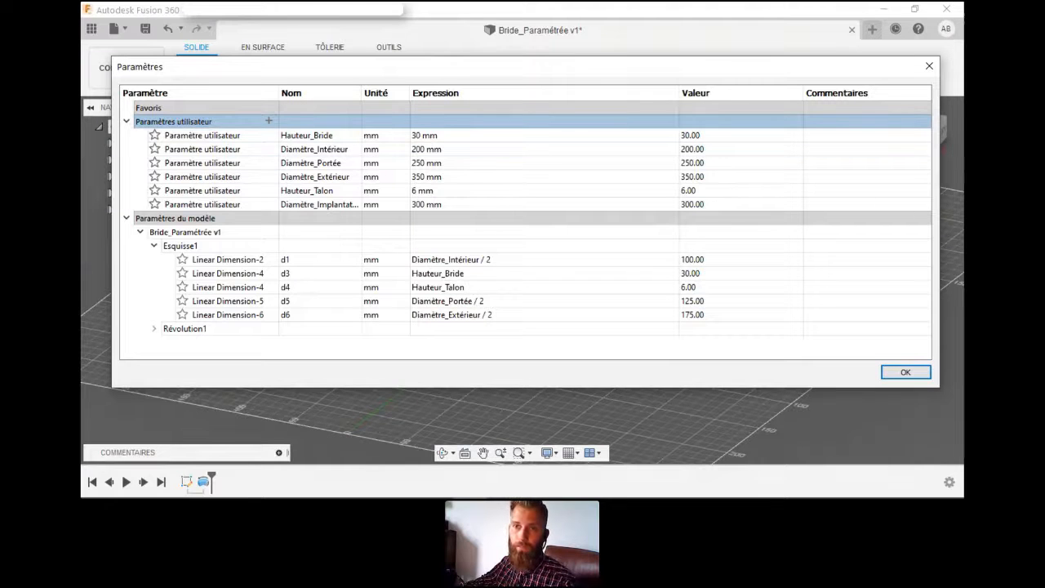
- Add a user parameter named Diamètre_Trous in mm with the expression 16
click(268, 121)
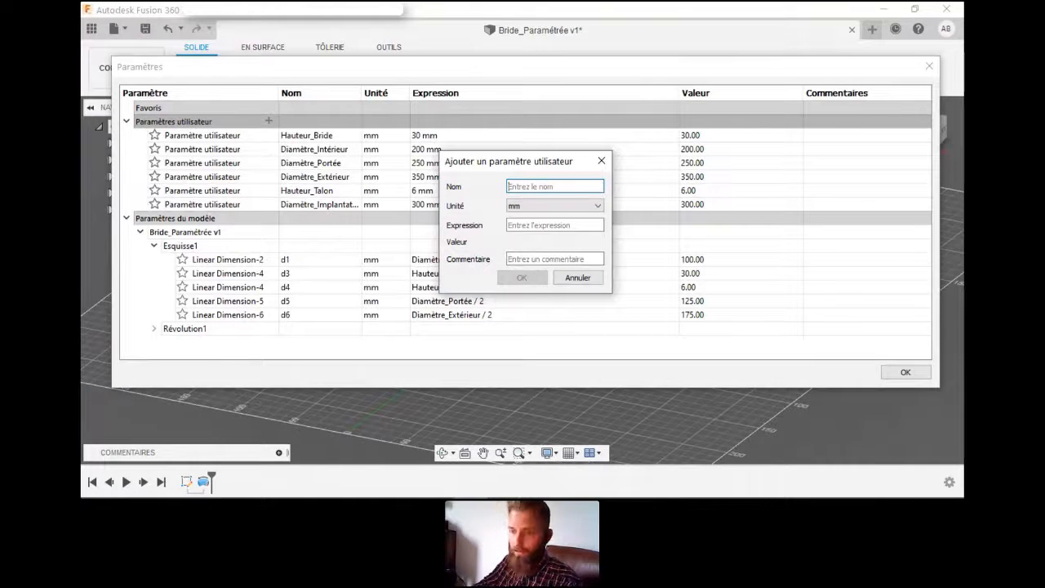
text(Diam)
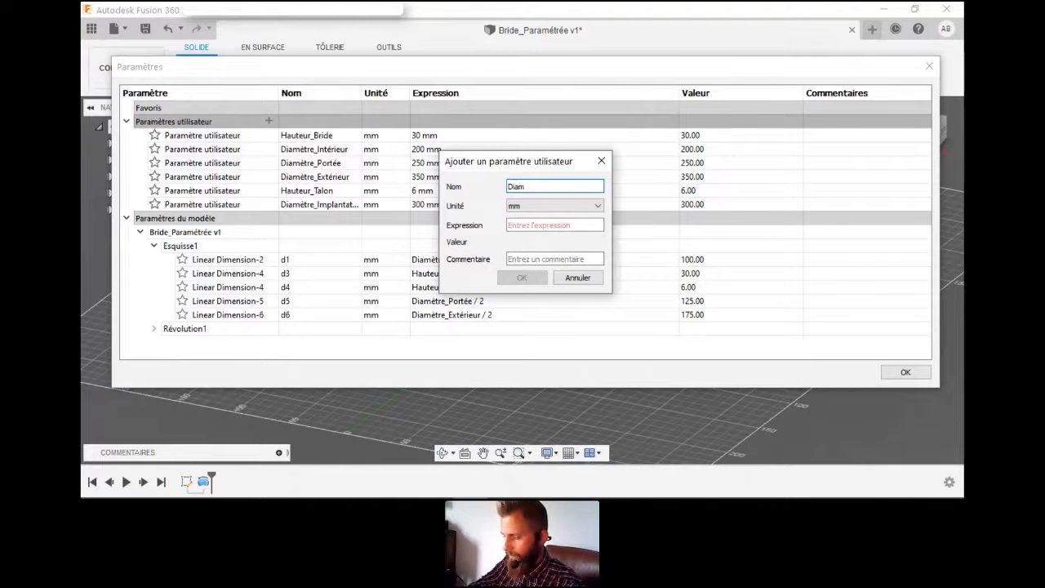
text(ètre_)
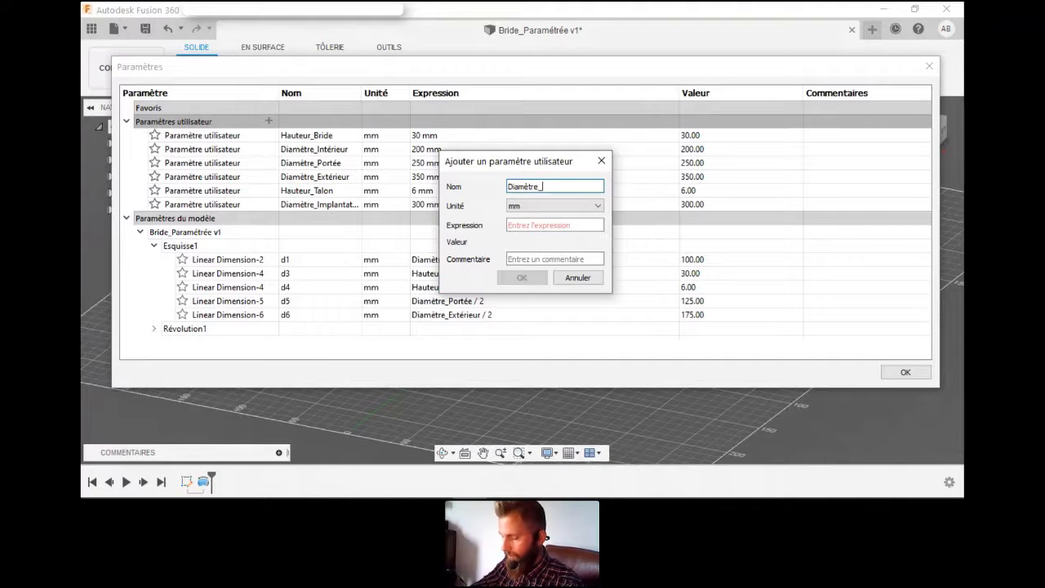
text(Trous)
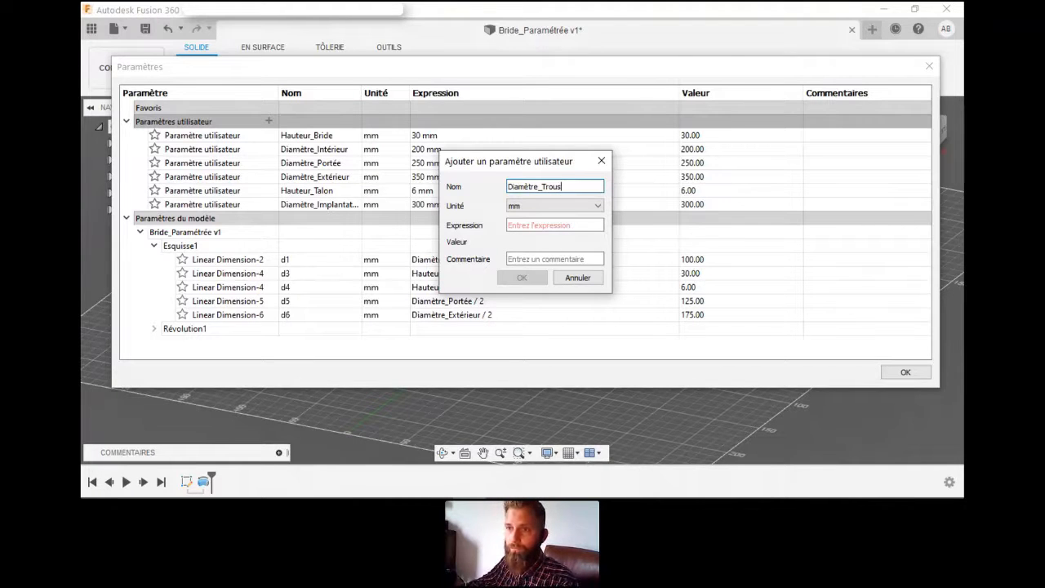
click(555, 225)
text(16)
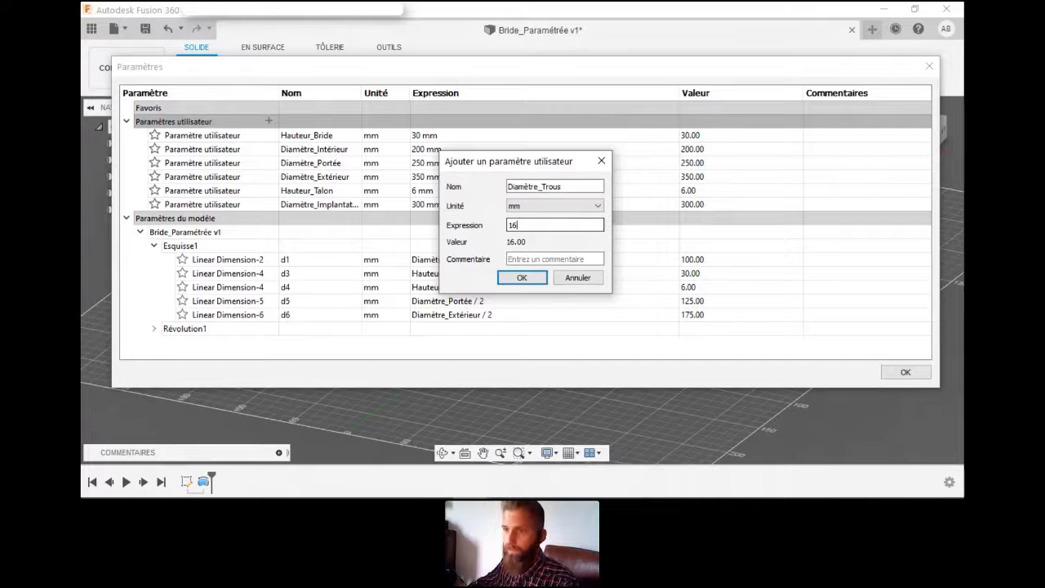
key(Return)
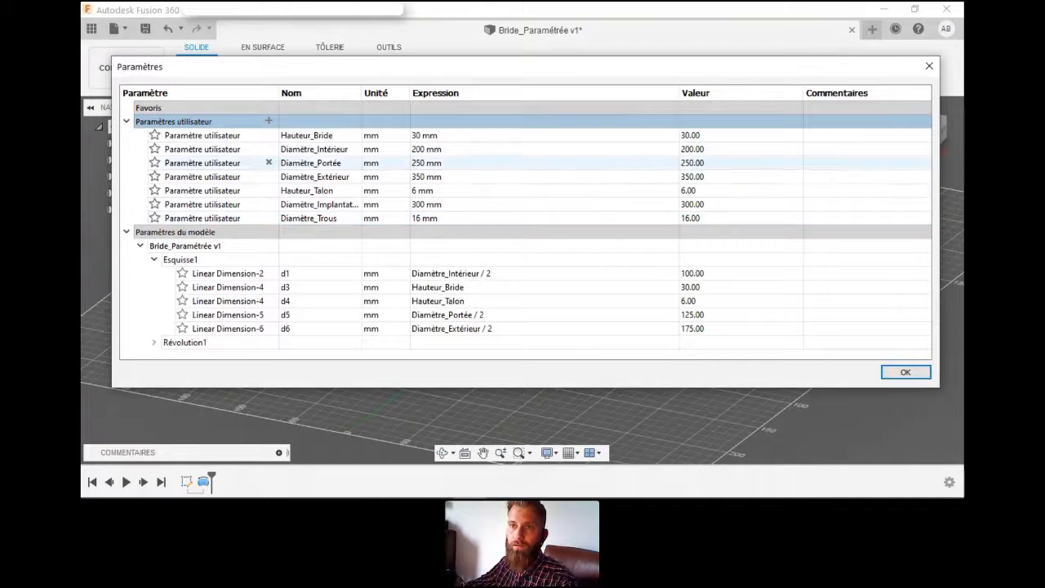
- Add a user parameter named Nombre_Trous with no unit (Aucune unité) and the expression 12, and close the parameter list
click(269, 121)
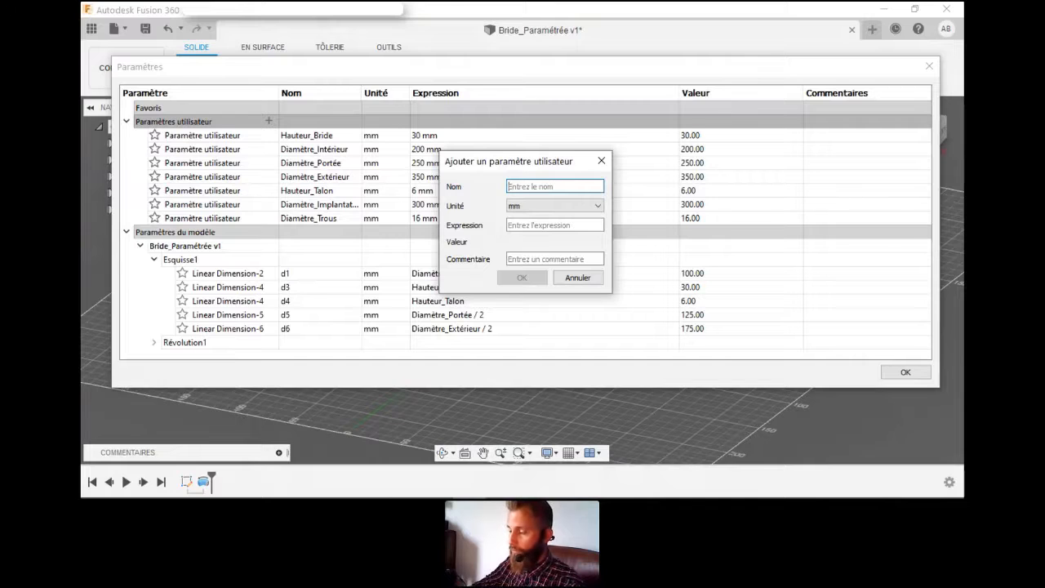
text(Nombre_)
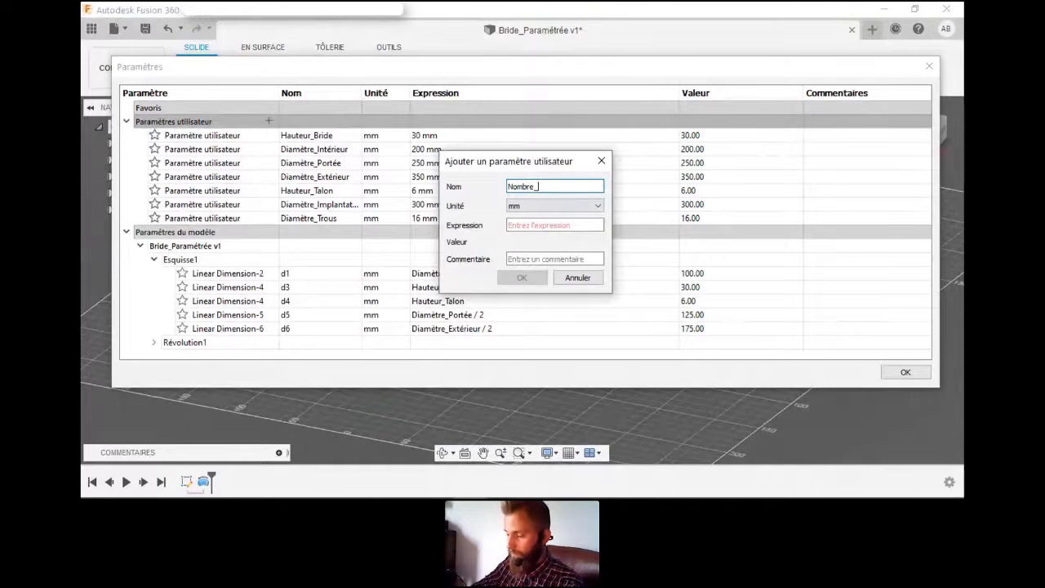
text(Trous)
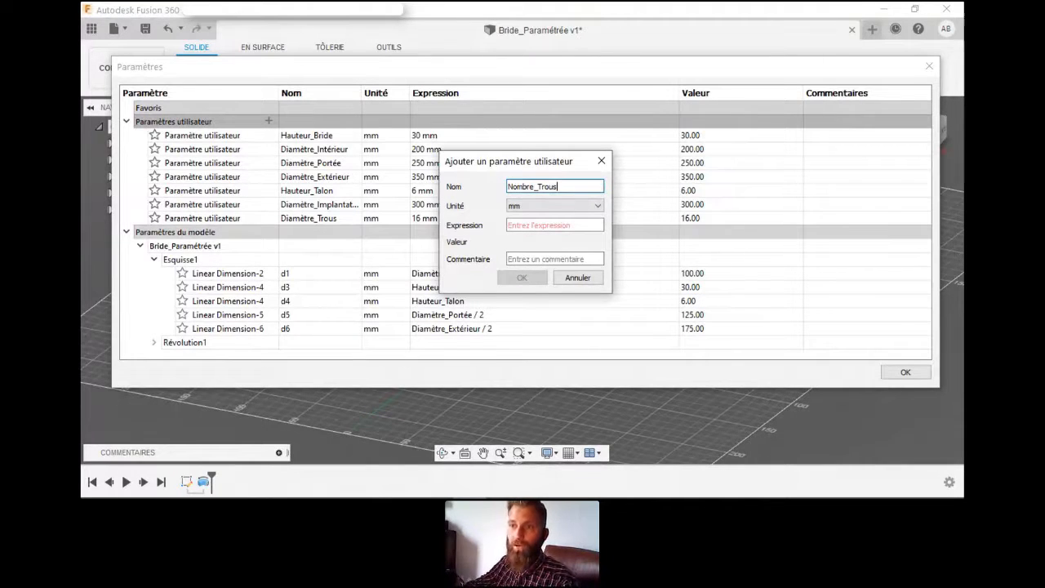
click(555, 206)
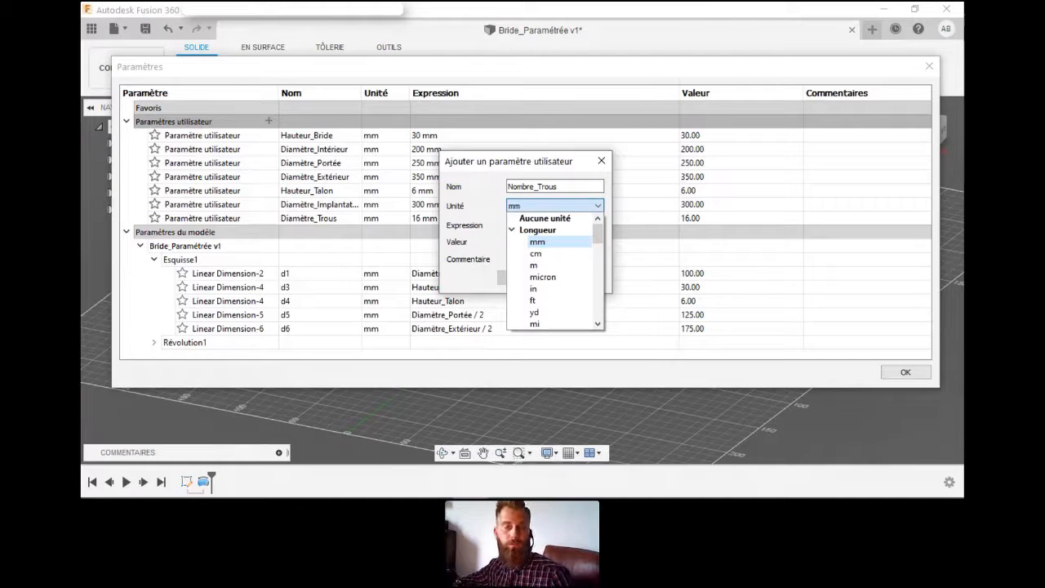
scroll(539, 242, down, 10)
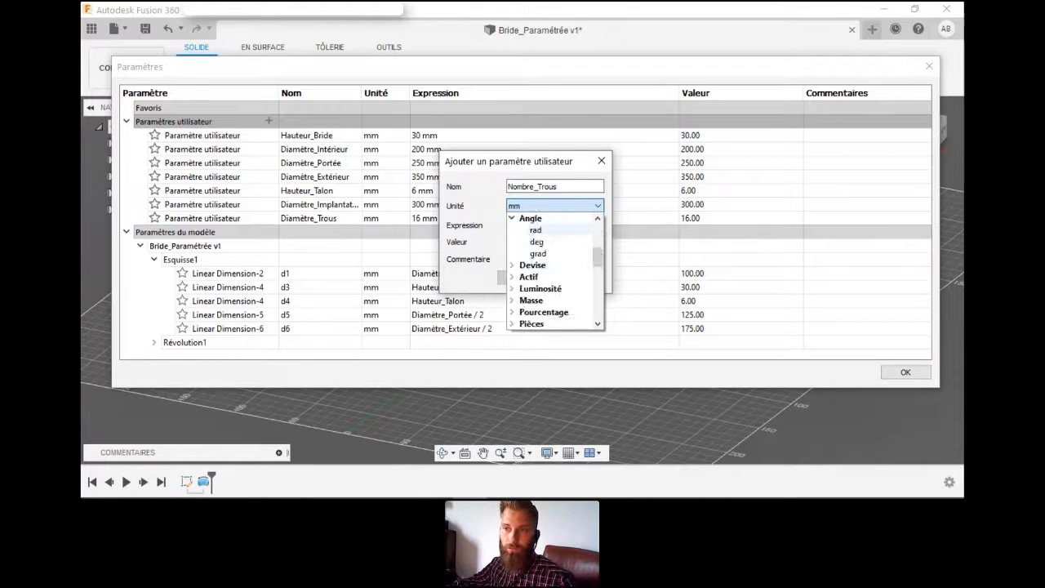
scroll(539, 242, up, 10)
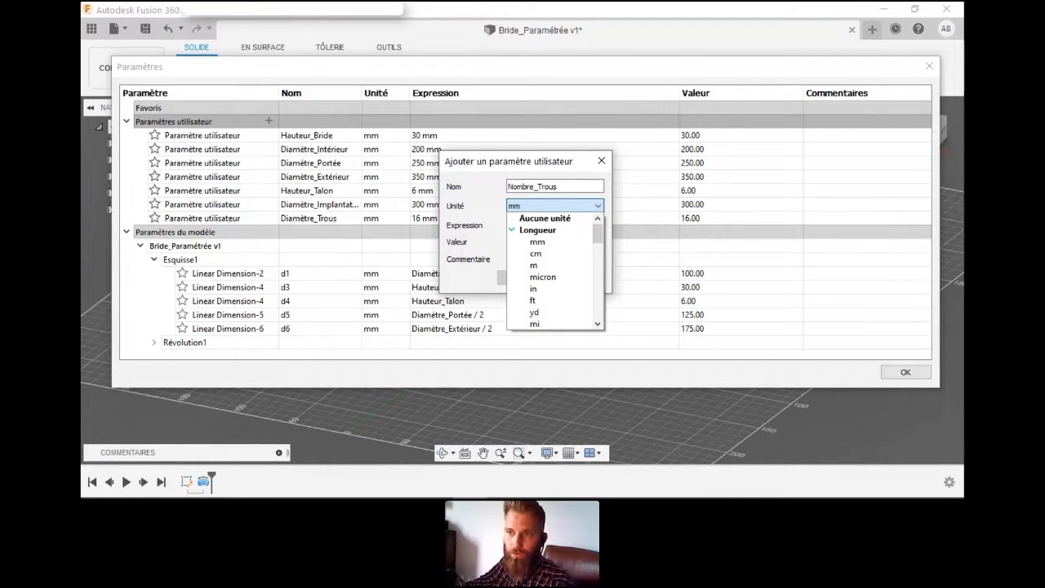
click(512, 230)
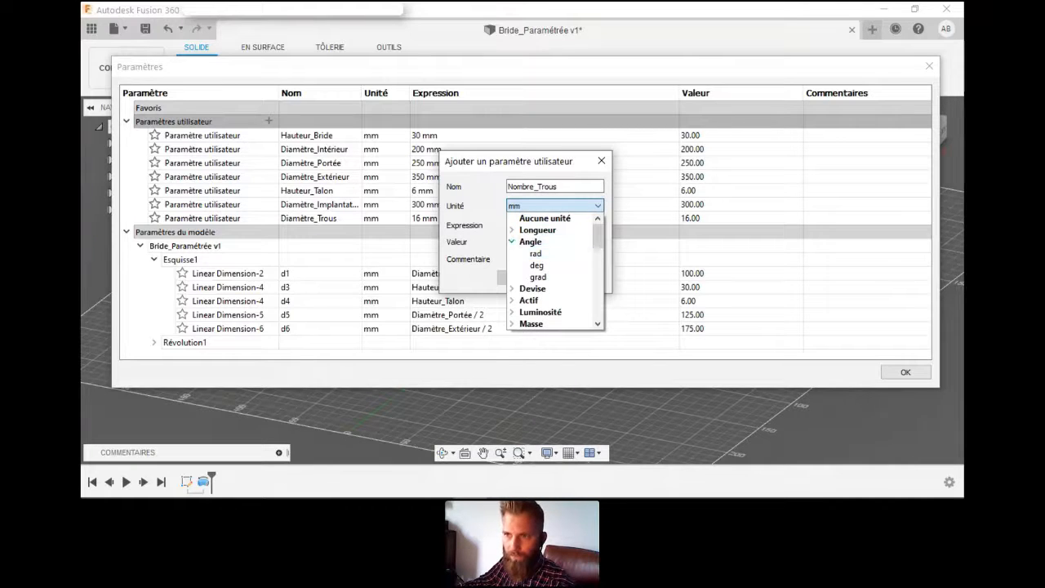
scroll(513, 266, down, 1)
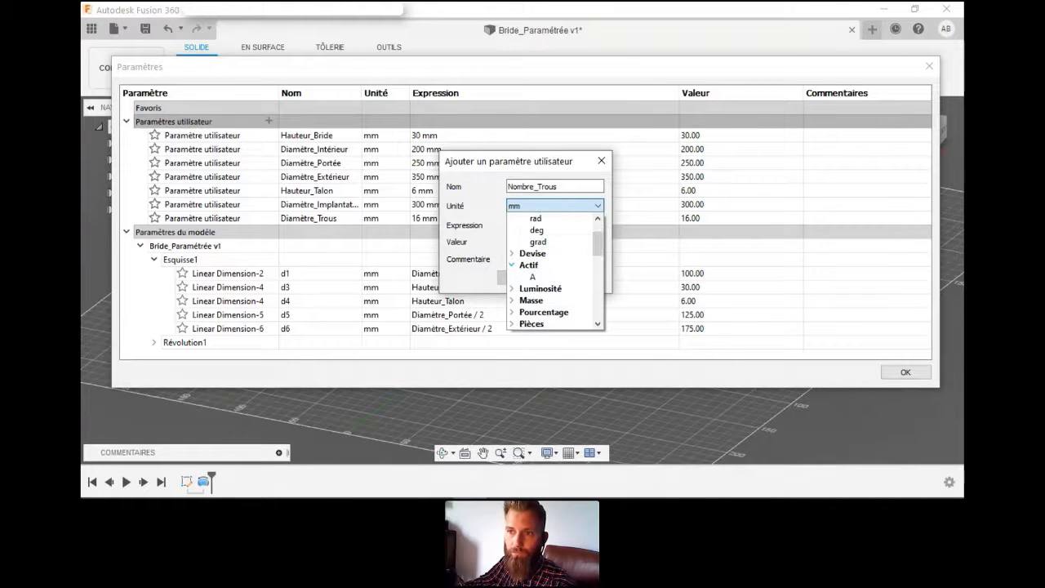
click(512, 277)
click(512, 277)
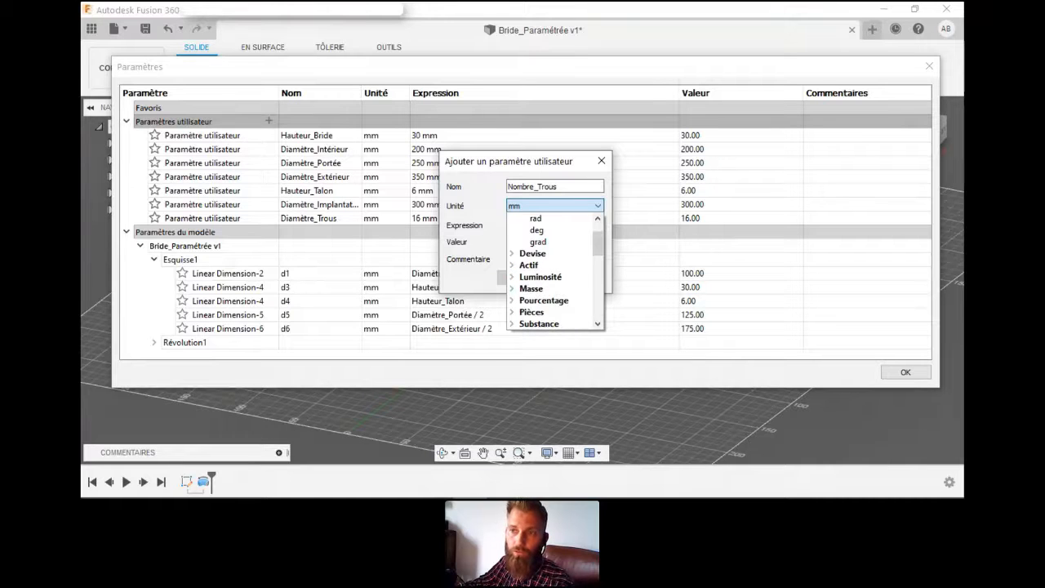
click(512, 288)
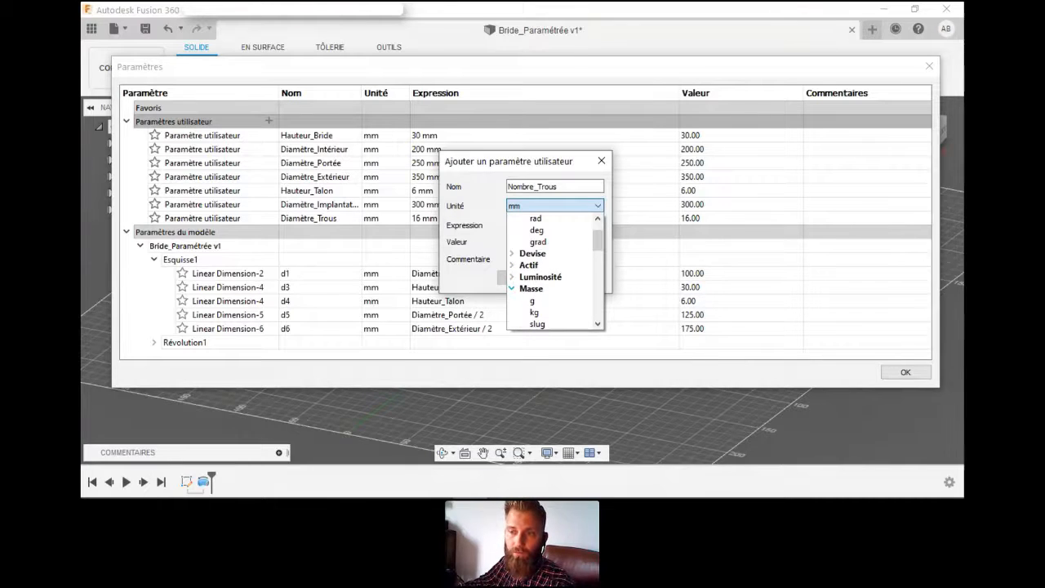
click(512, 288)
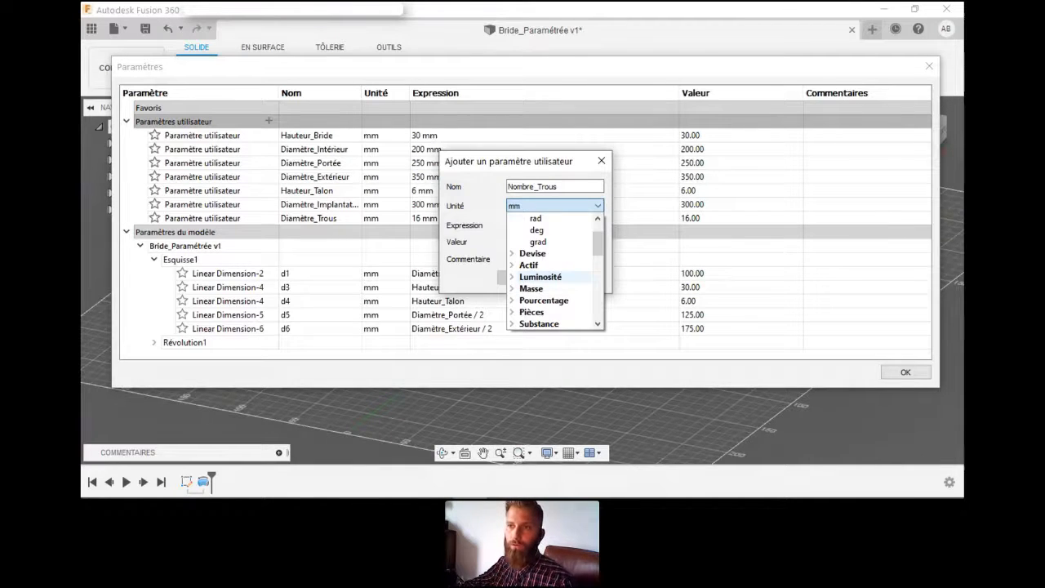
scroll(547, 277, up, 1)
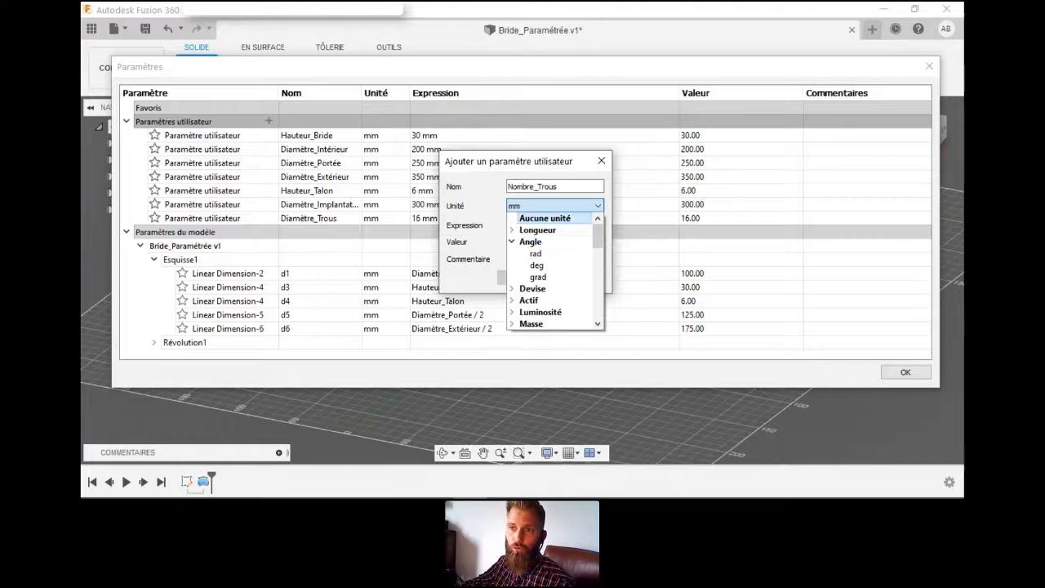
click(545, 218)
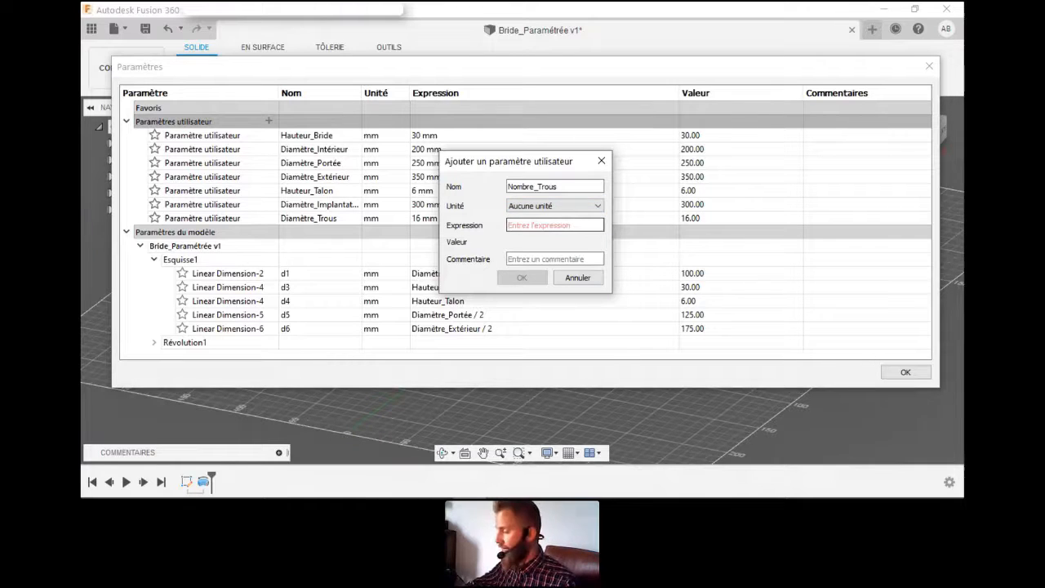
text(12)
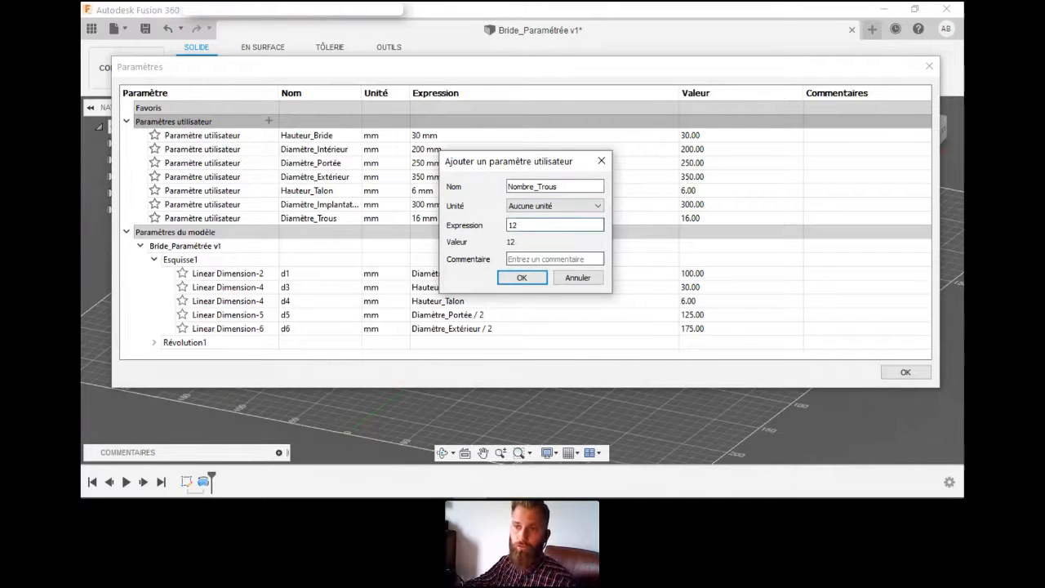
click(511, 278)
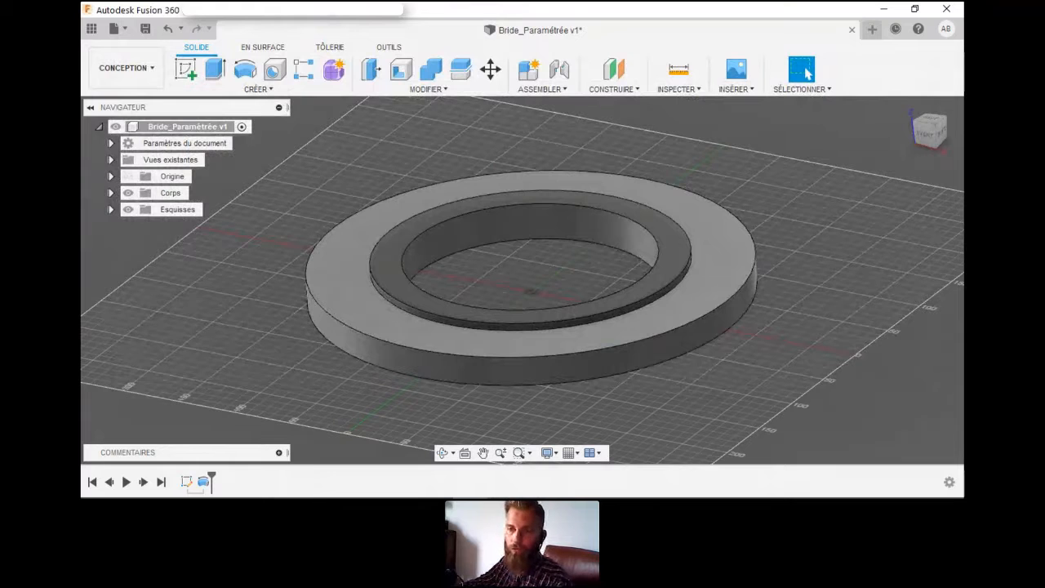
- Create a sketch on the flange's outer ring face and draw an origin-centred circle about 293 mm in diameter between the raised face and outer edge
click(531, 183)
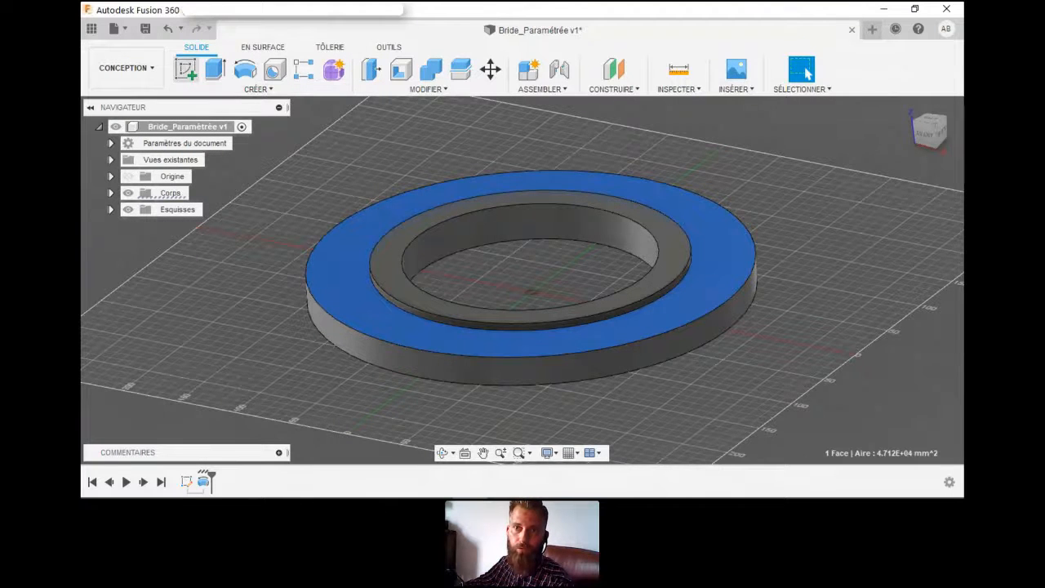
click(186, 69)
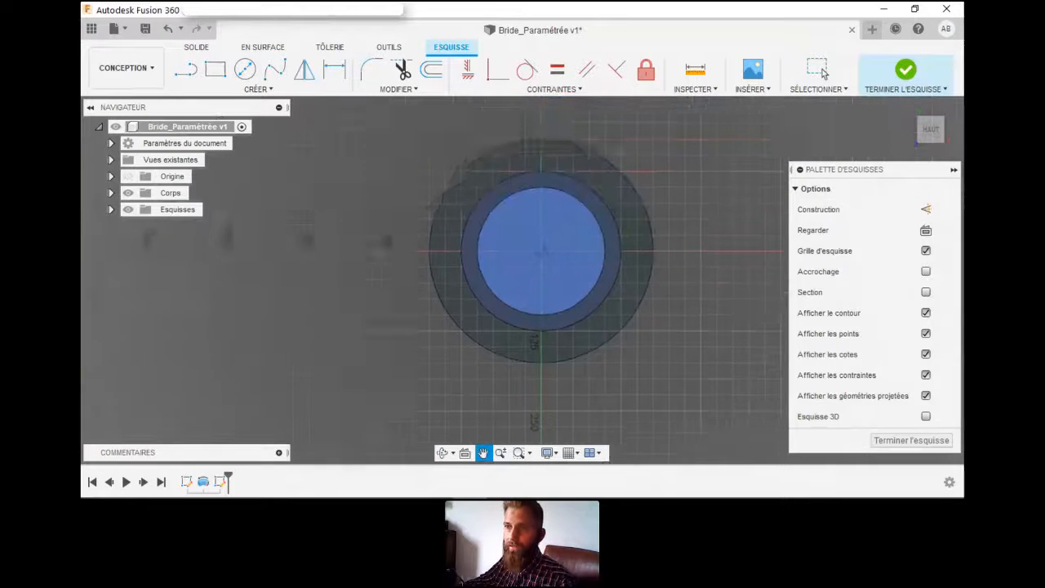
key(c)
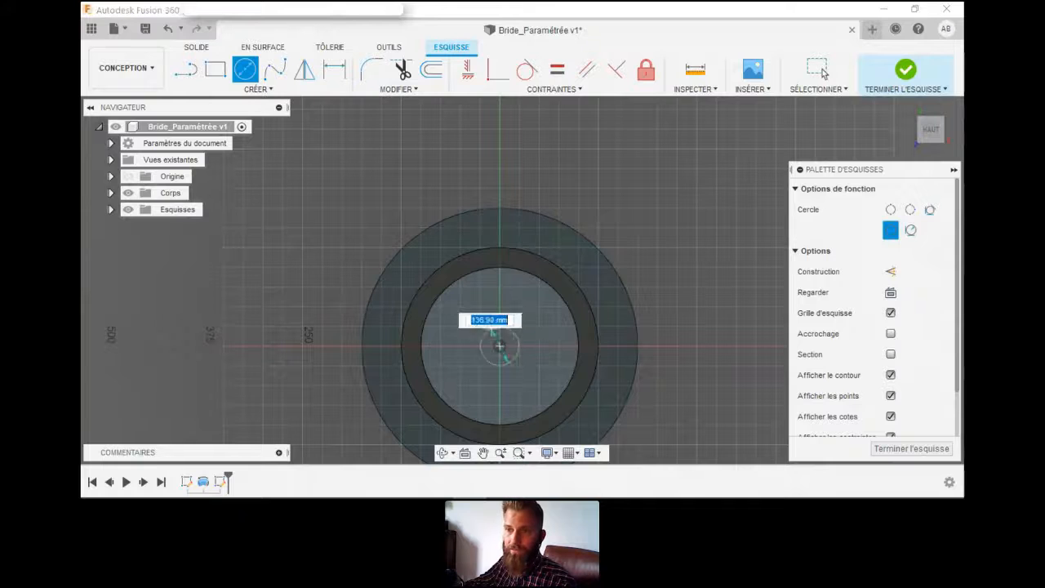
click(500, 347)
click(455, 236)
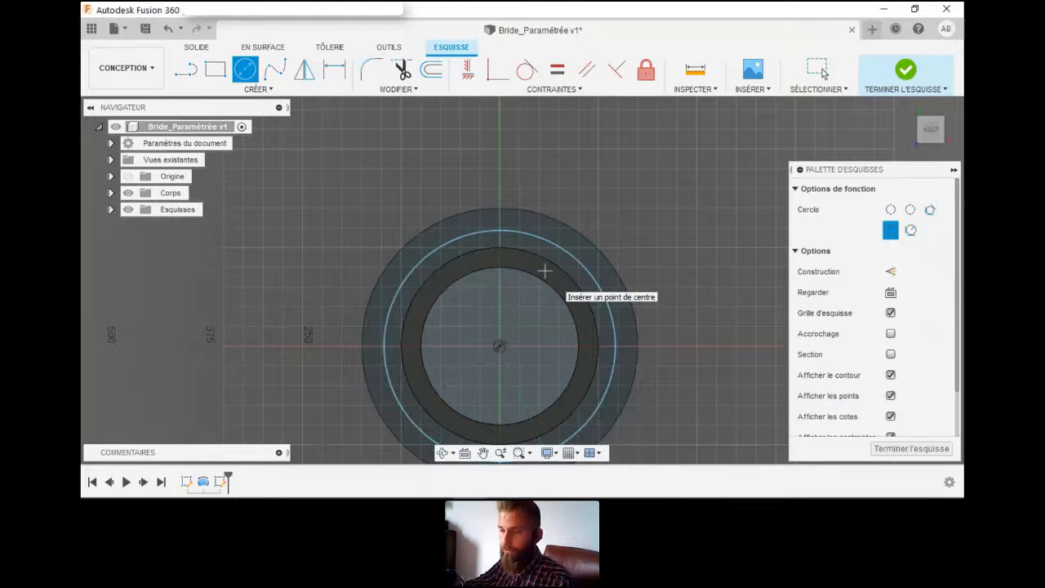
key(Escape)
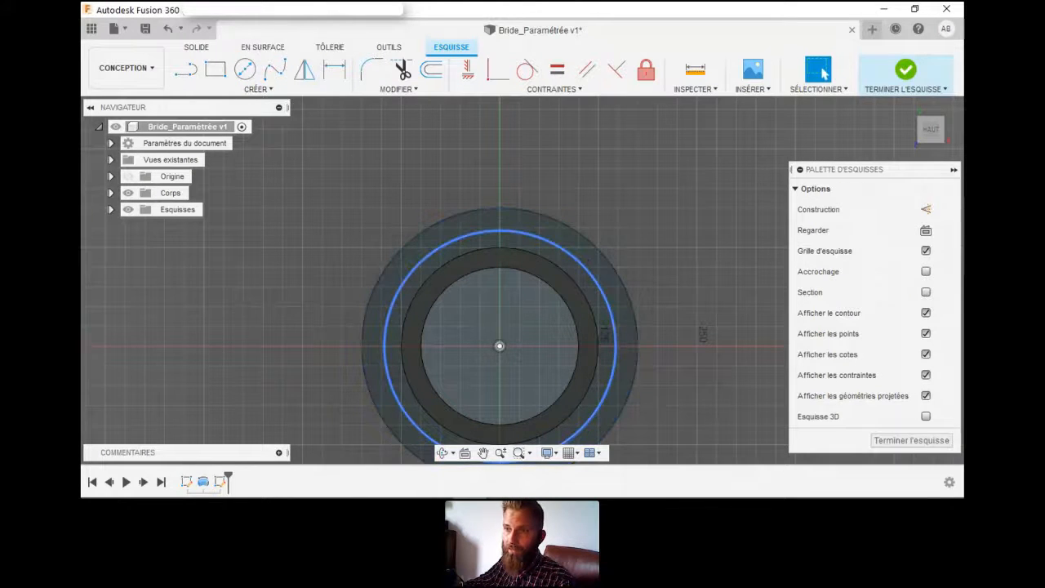
- Convert the new circle on the outer ring face to construction geometry
click(614, 326)
click(926, 251)
key(Escape)
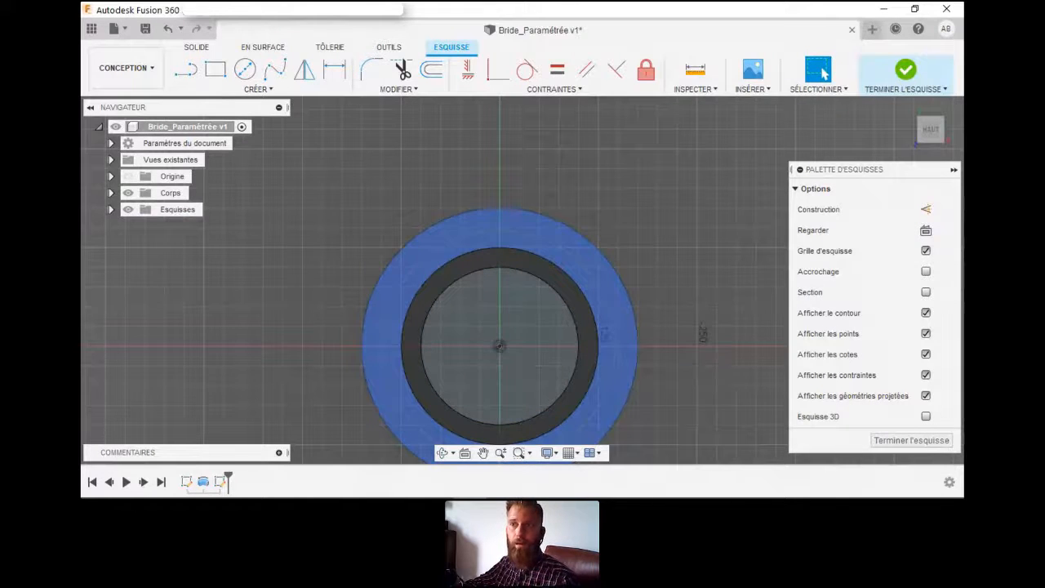
- Dimension the construction circle's diameter on the outer ring face with the parameter Diamètre_Implantation_Trous
scroll(506, 241, up, 2)
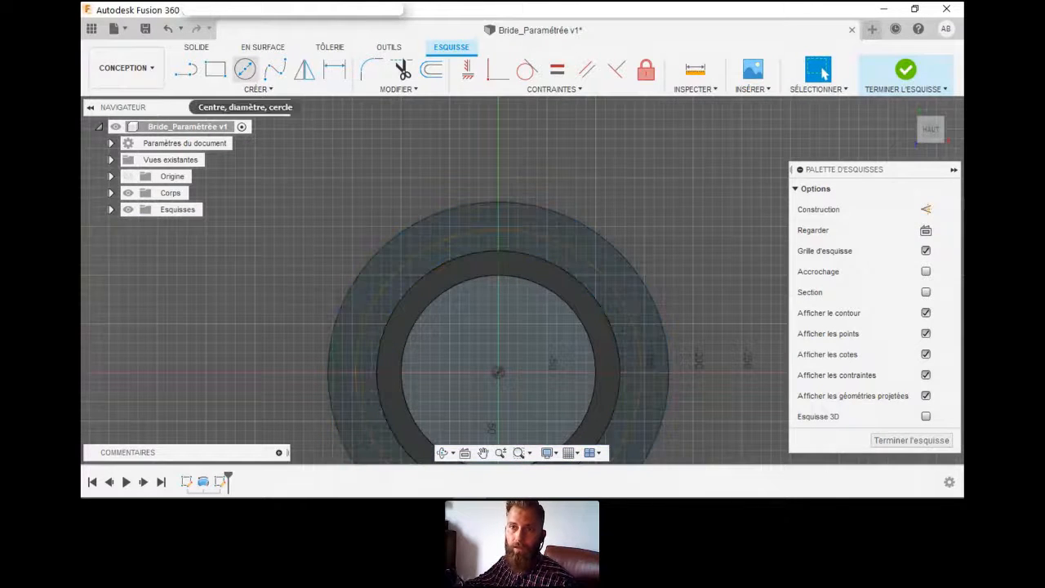
click(334, 70)
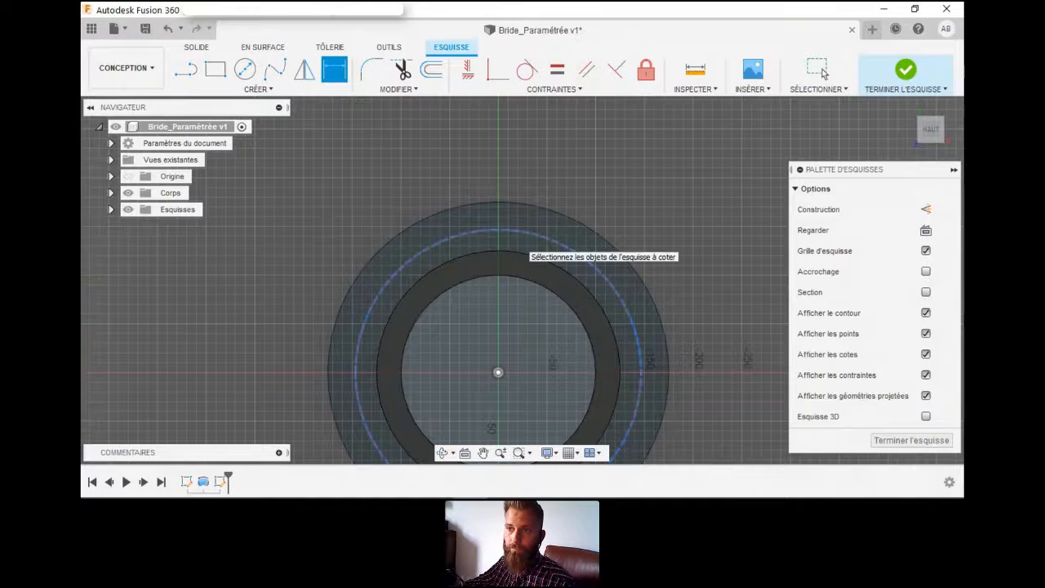
click(583, 265)
click(624, 205)
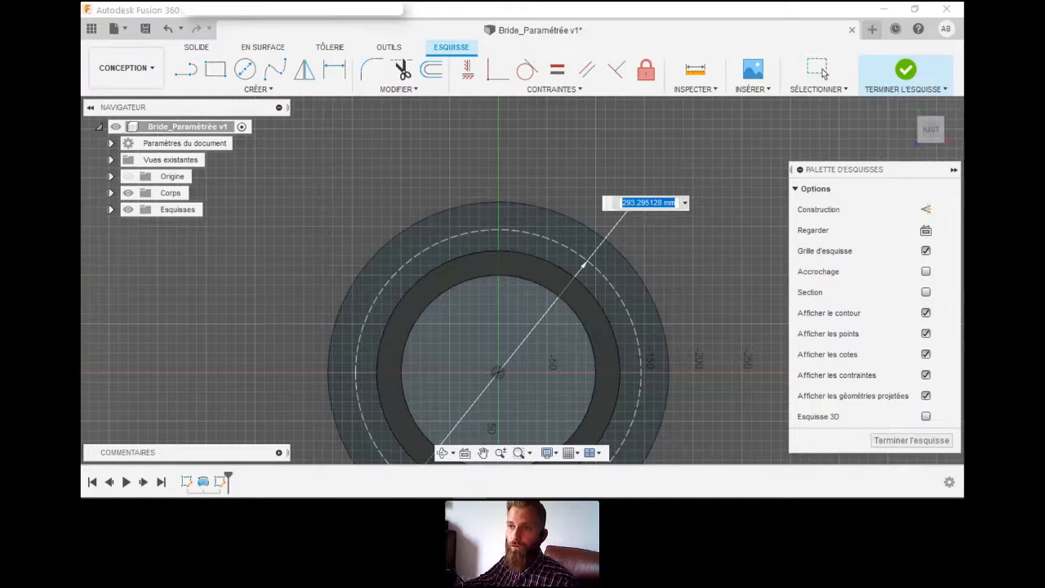
click(684, 203)
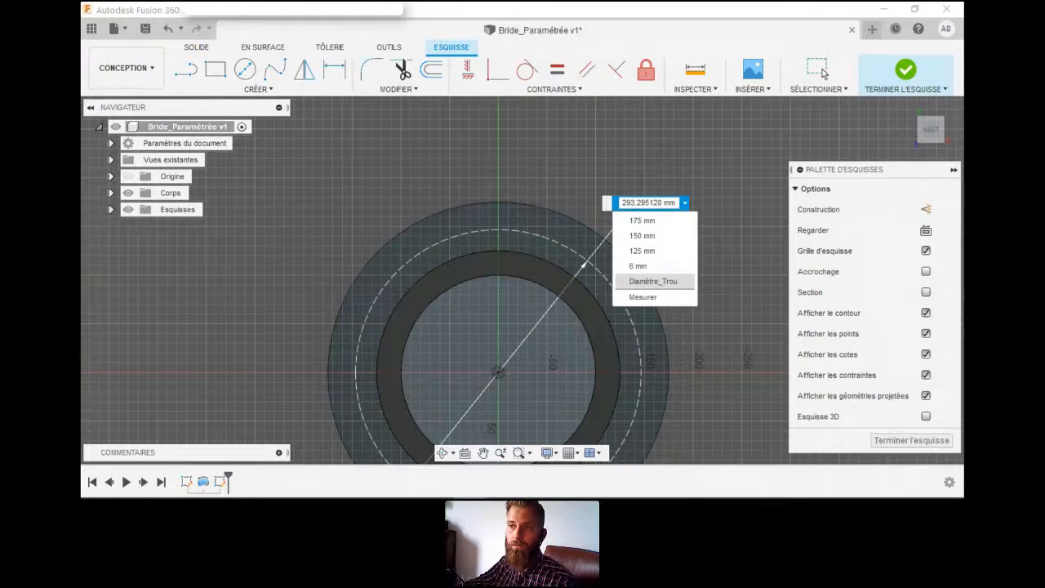
click(673, 203)
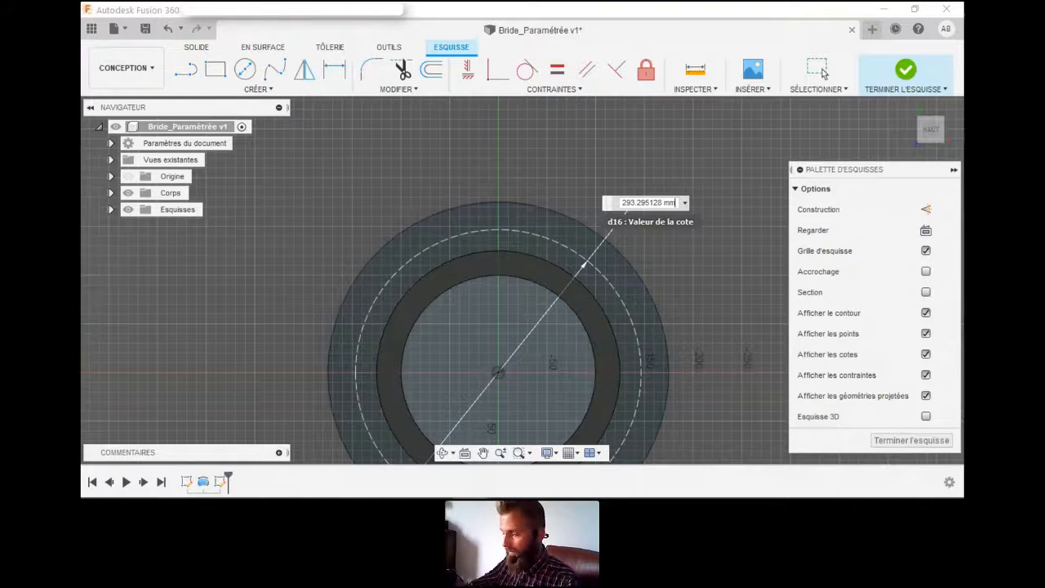
key(ctrl+a)
text(D)
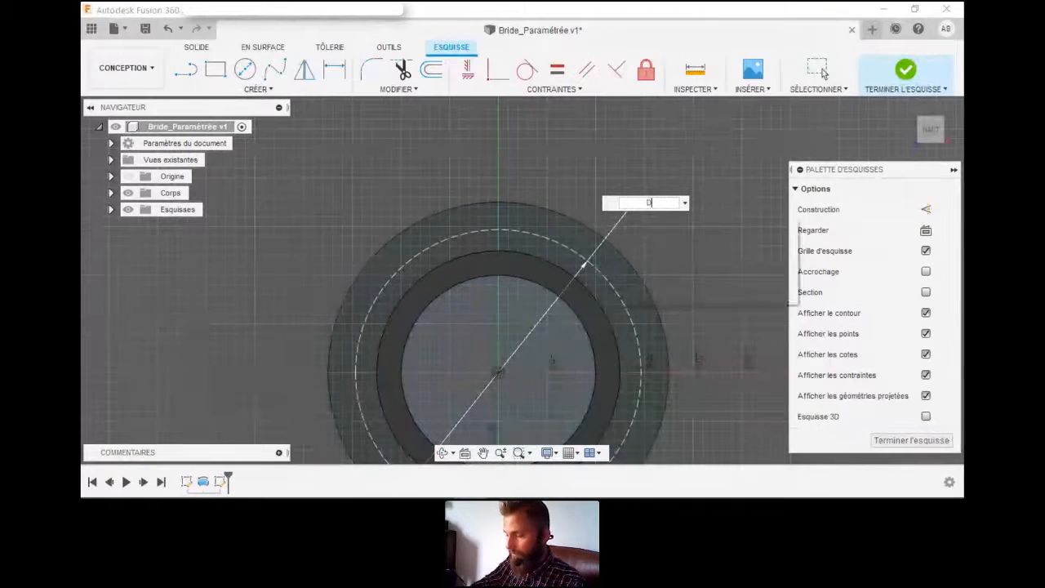
text(ia)
key(Down)
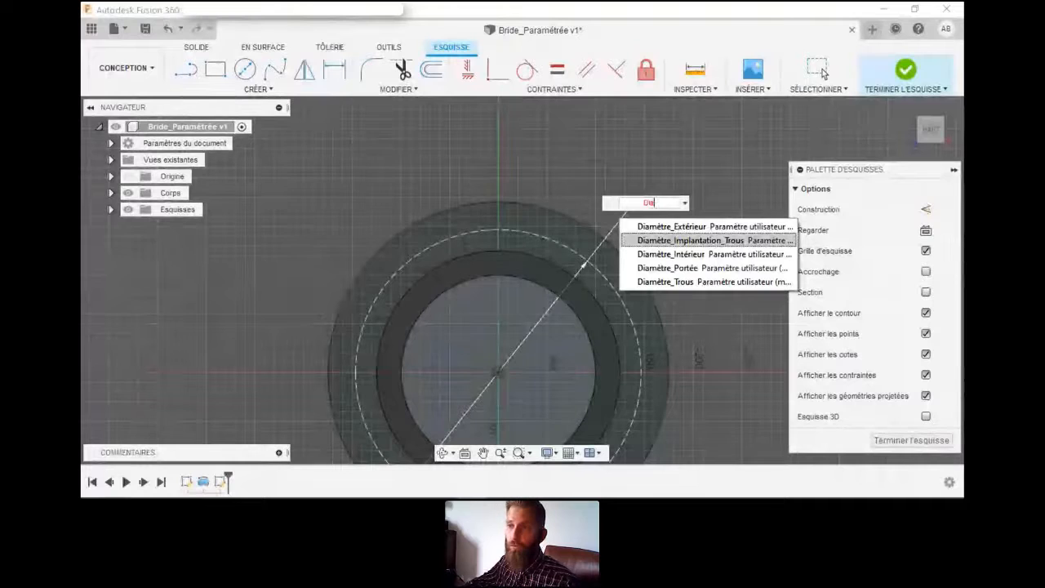
key(Down)
key(Up)
key(Down)
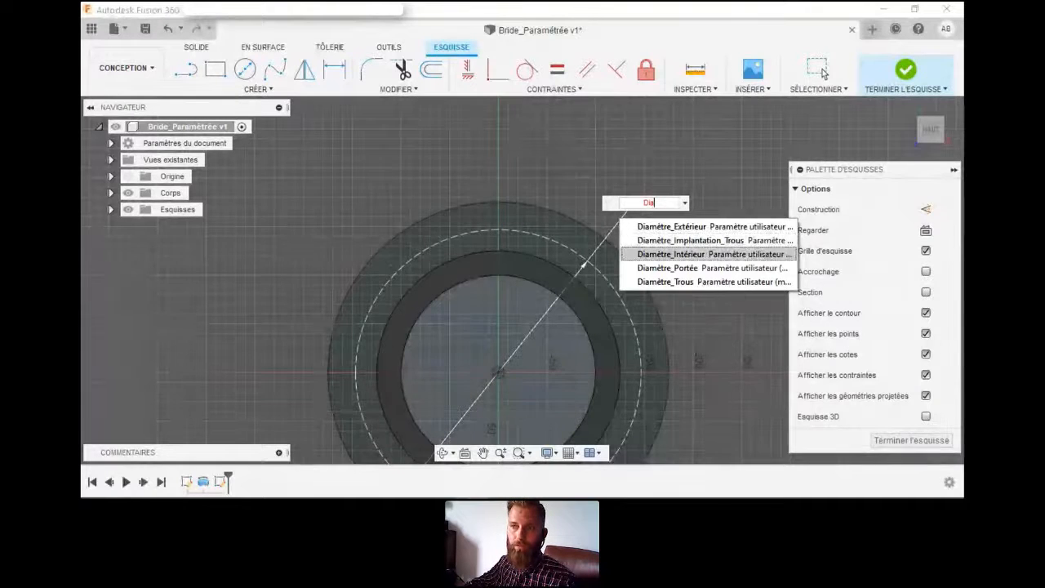
key(Down)
key(Up)
key(Up)
key(Return)
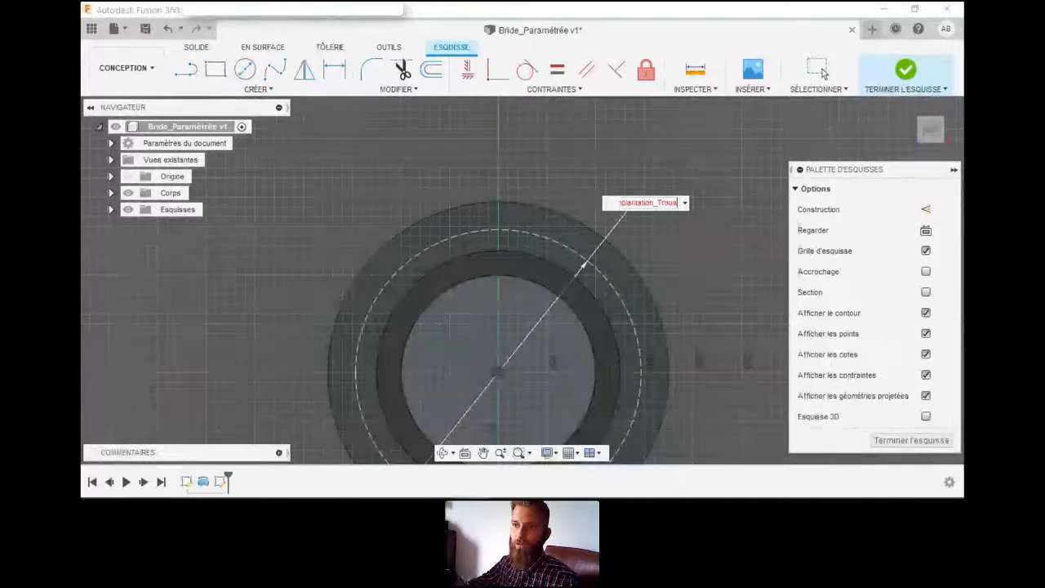
key(Return)
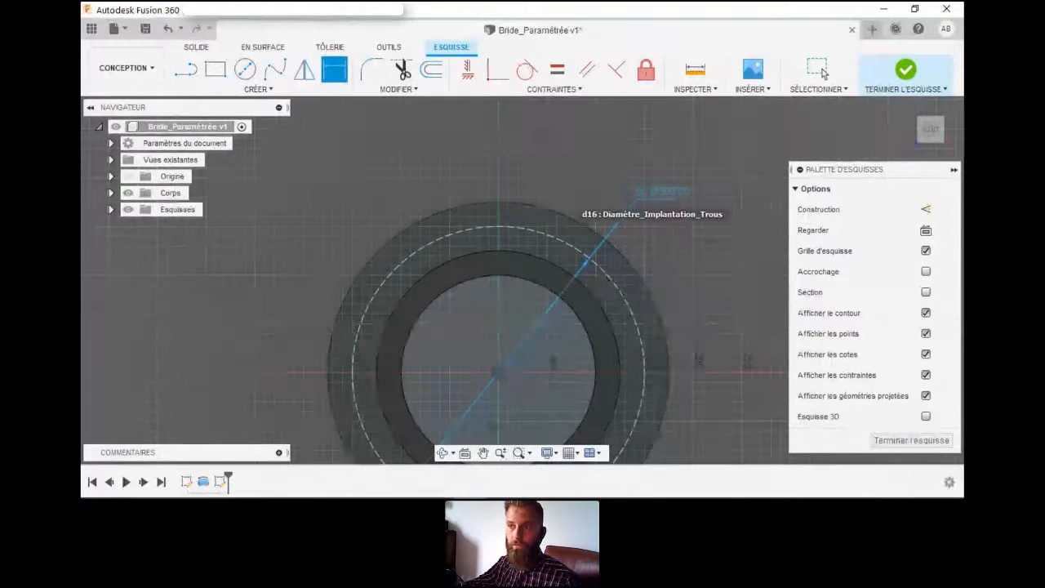
- Review the second sketch's (Esquisse2) dimension in the parameter list to check its linked expression, and close the list
click(396, 89)
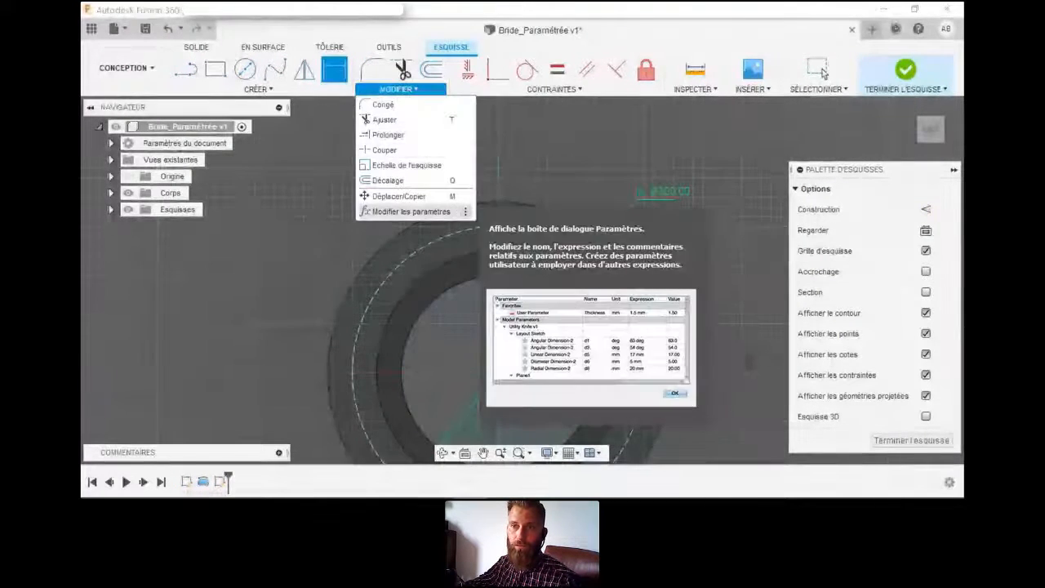
click(408, 211)
scroll(453, 259, down, 1)
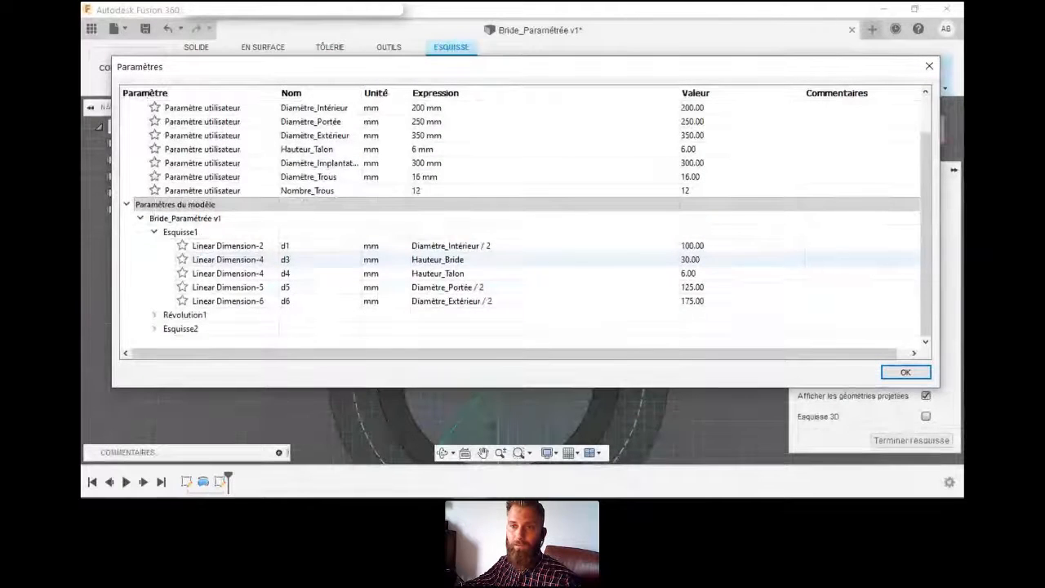
click(153, 328)
scroll(180, 315, down, 1)
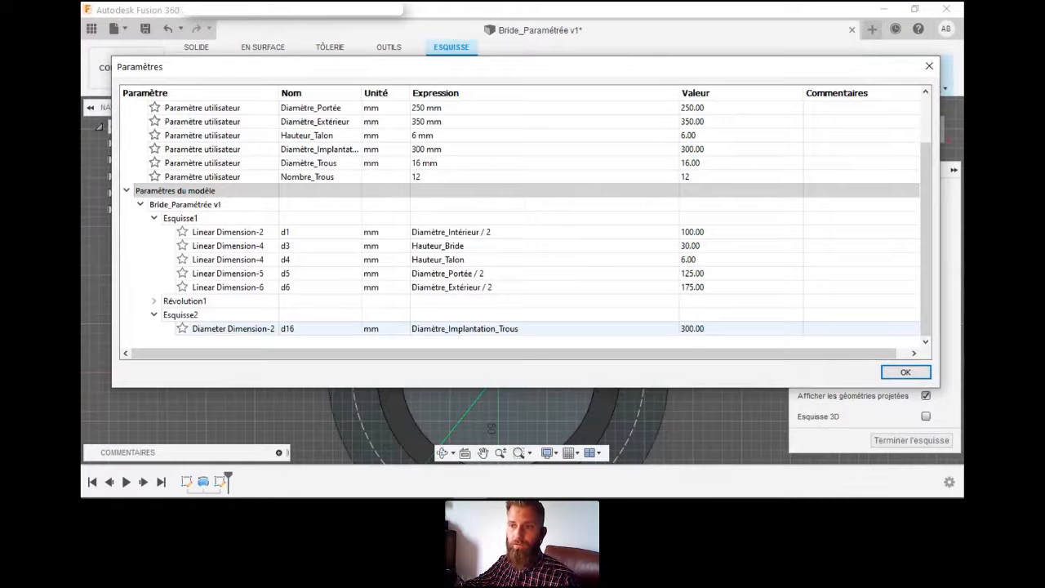
click(906, 371)
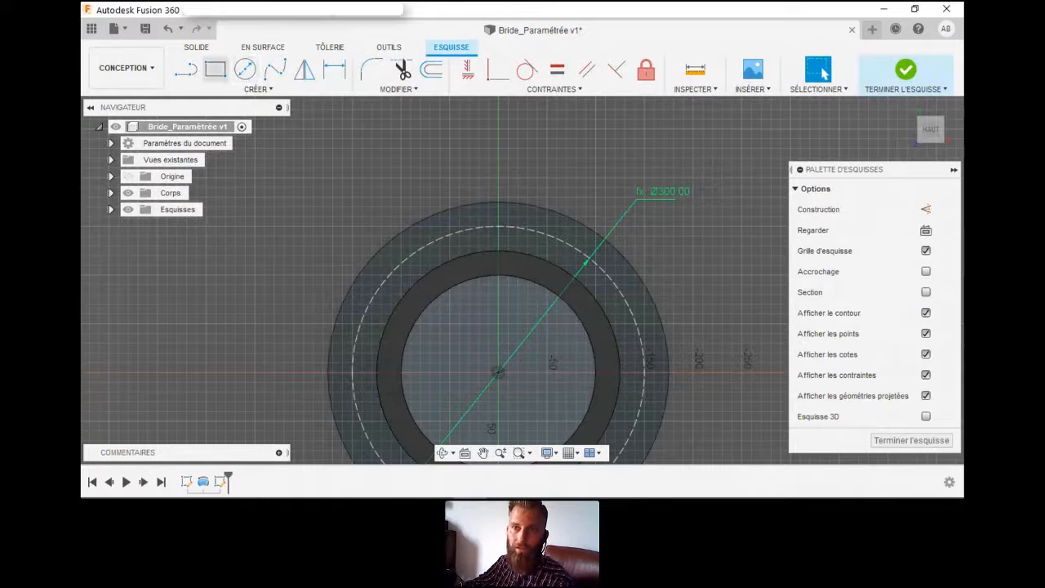
- Draw a vertical line from the origin up to the dashed bolt circle and convert it to construction geometry
key(c)
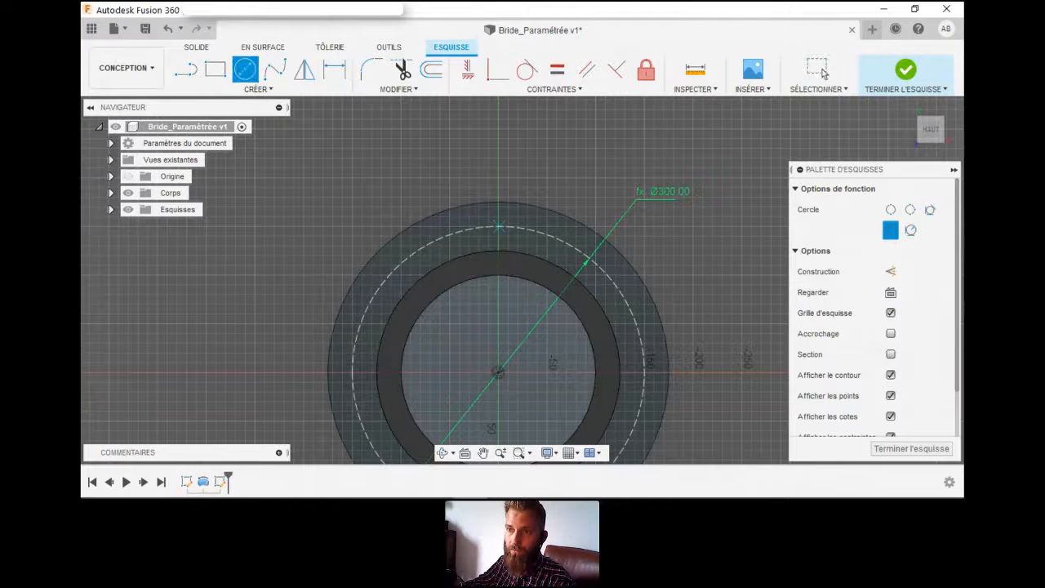
key(l)
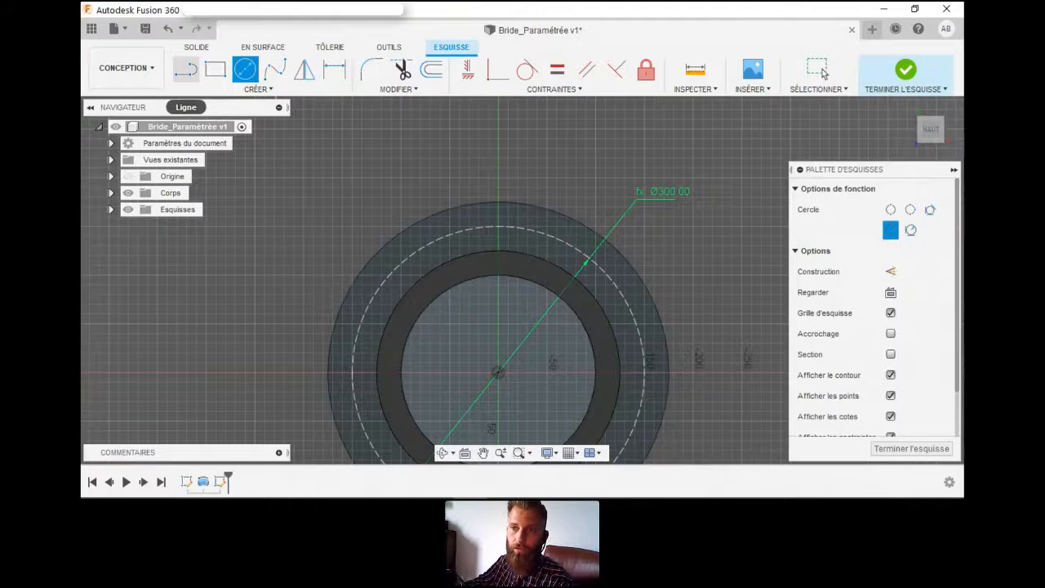
click(498, 372)
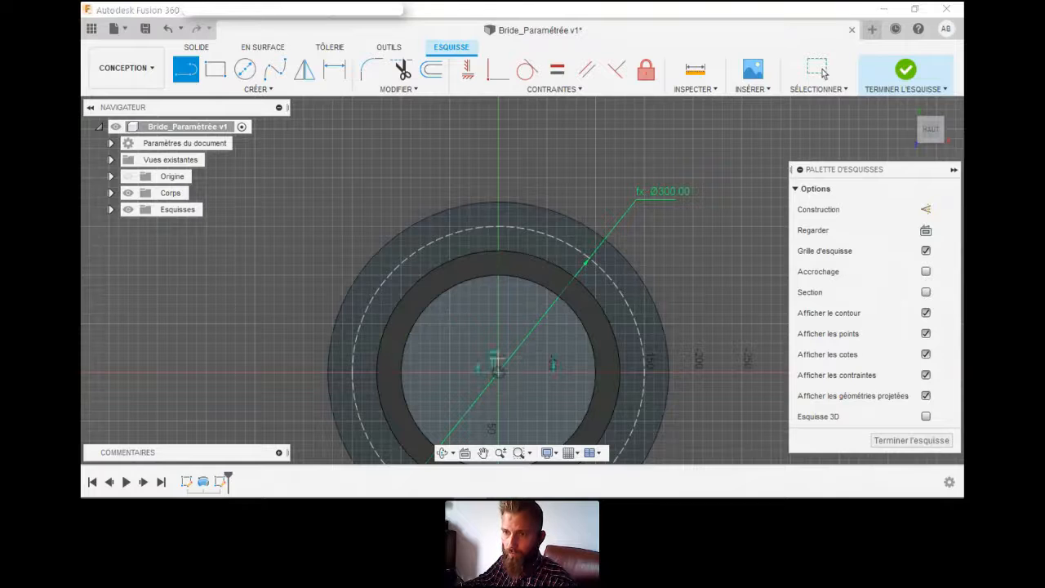
key(Return)
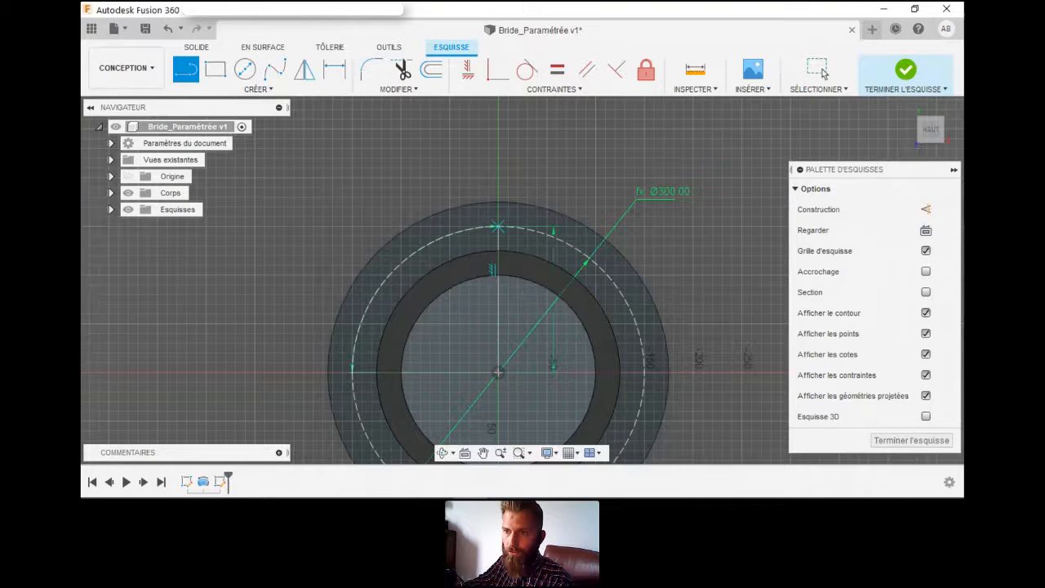
click(820, 72)
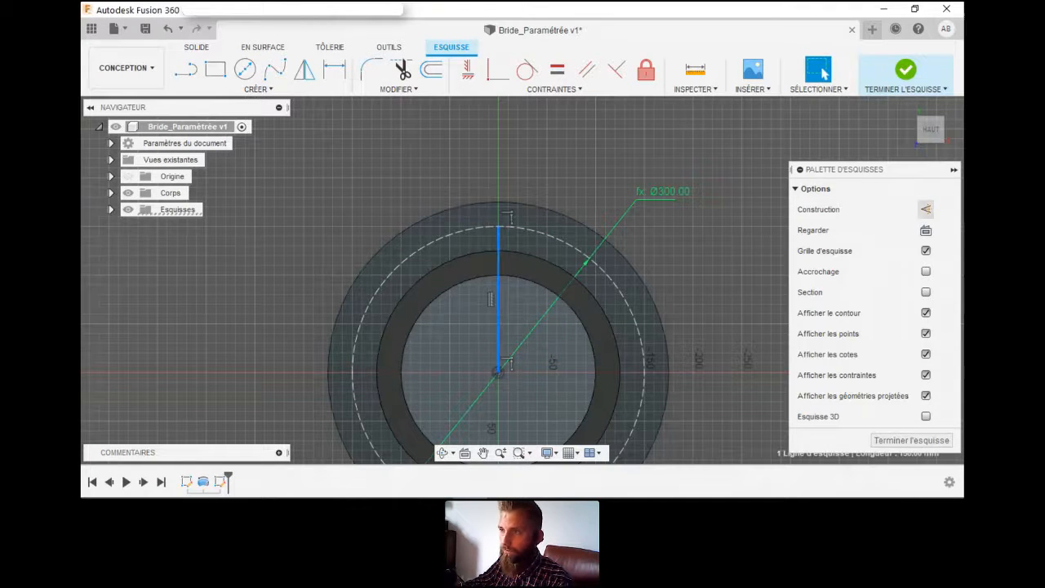
click(926, 209)
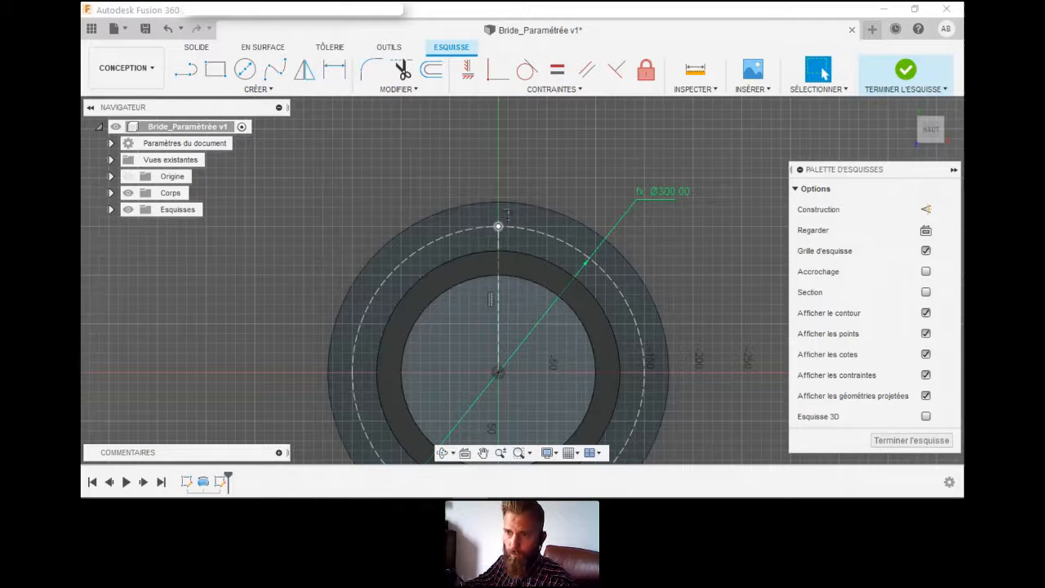
- Draw a hole circle about 31 mm in diameter centred where the vertical construction line meets the bolt circle
click(245, 69)
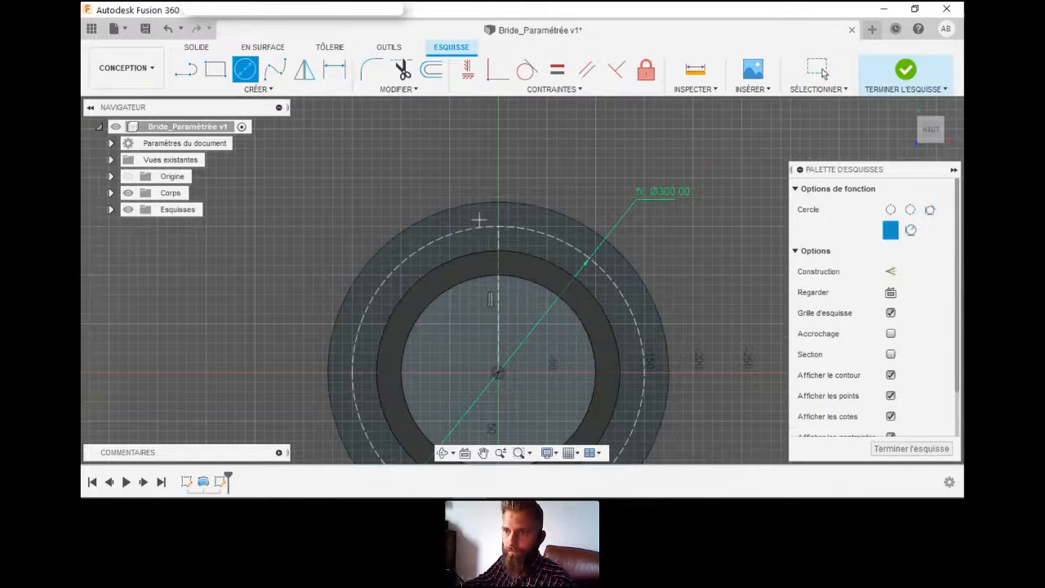
click(498, 227)
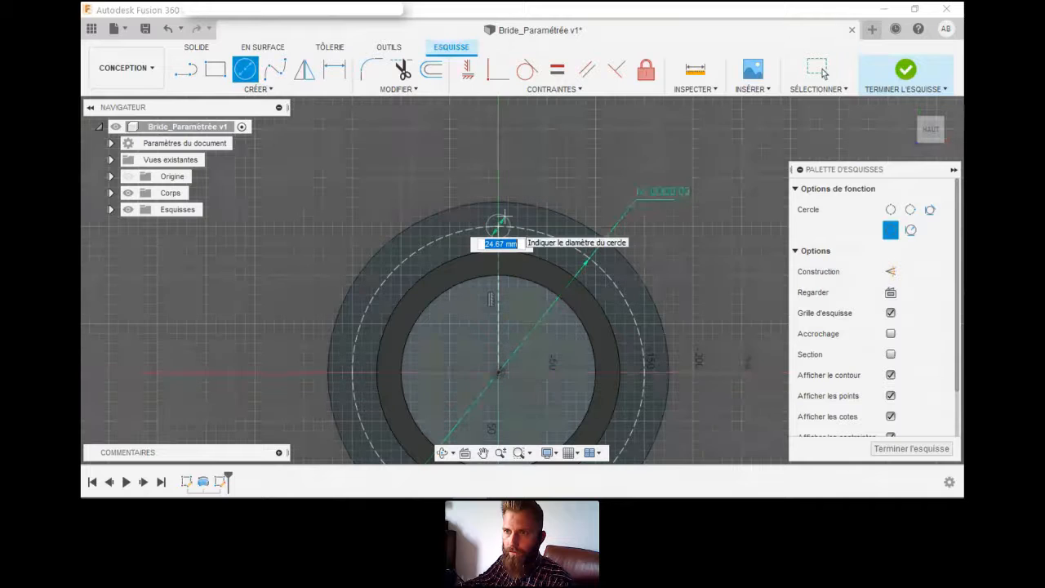
click(506, 216)
key(Escape)
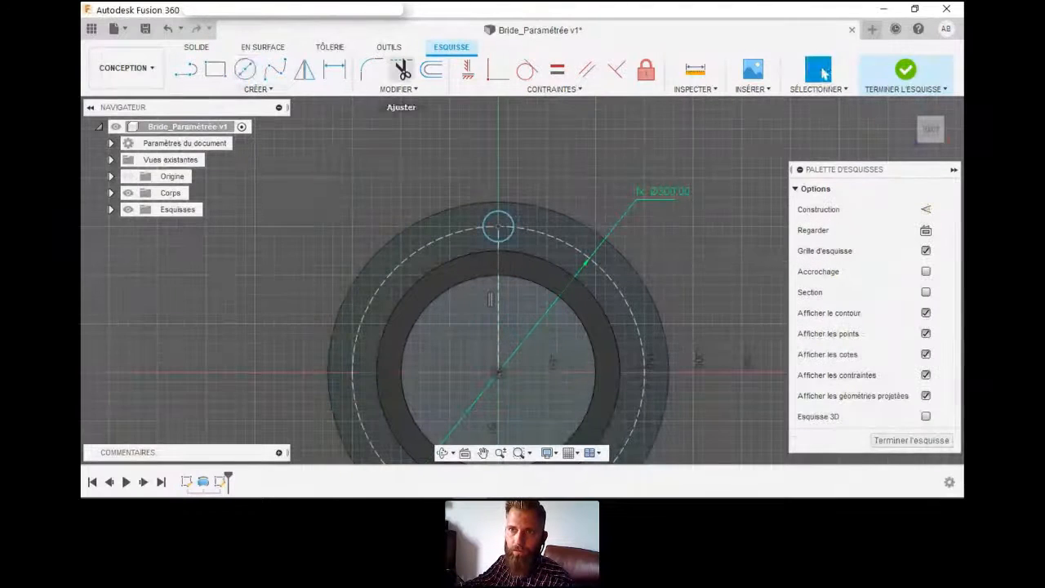
- Dimension the small hole circle's diameter with the parameter Diamètre_Trous and finish the sketch
key(d)
click(497, 215)
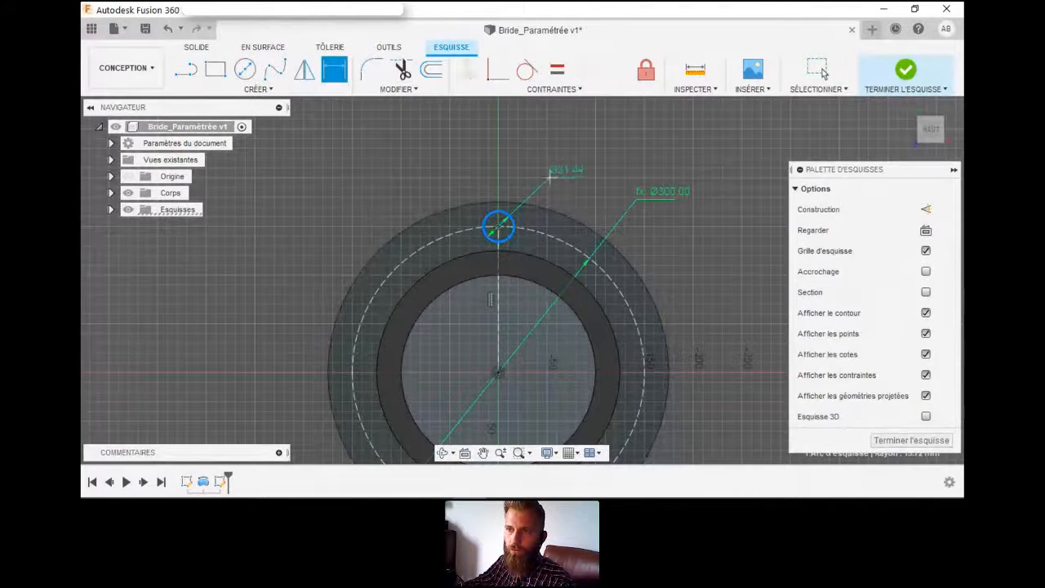
click(522, 190)
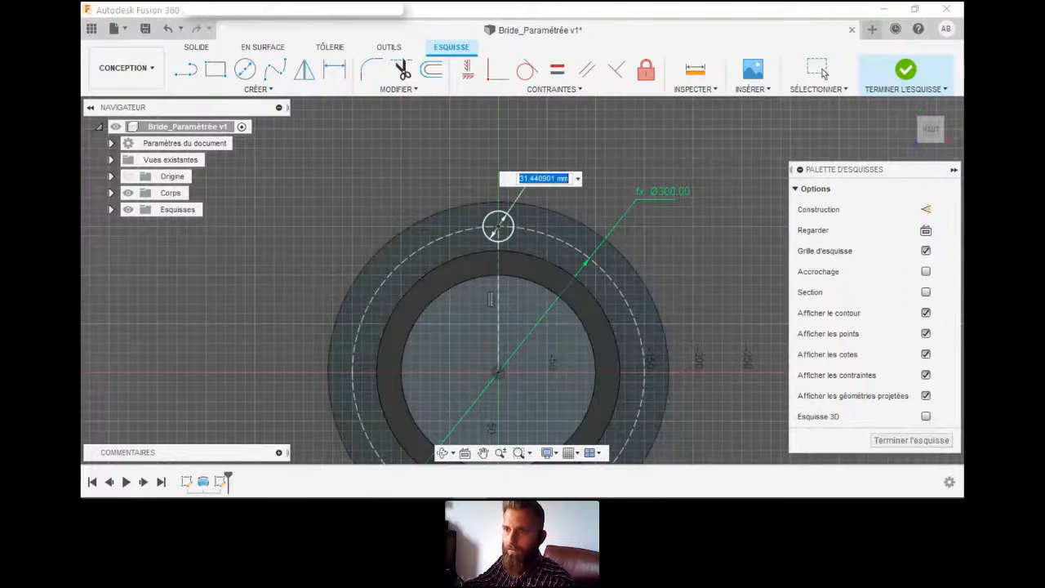
text(Diam)
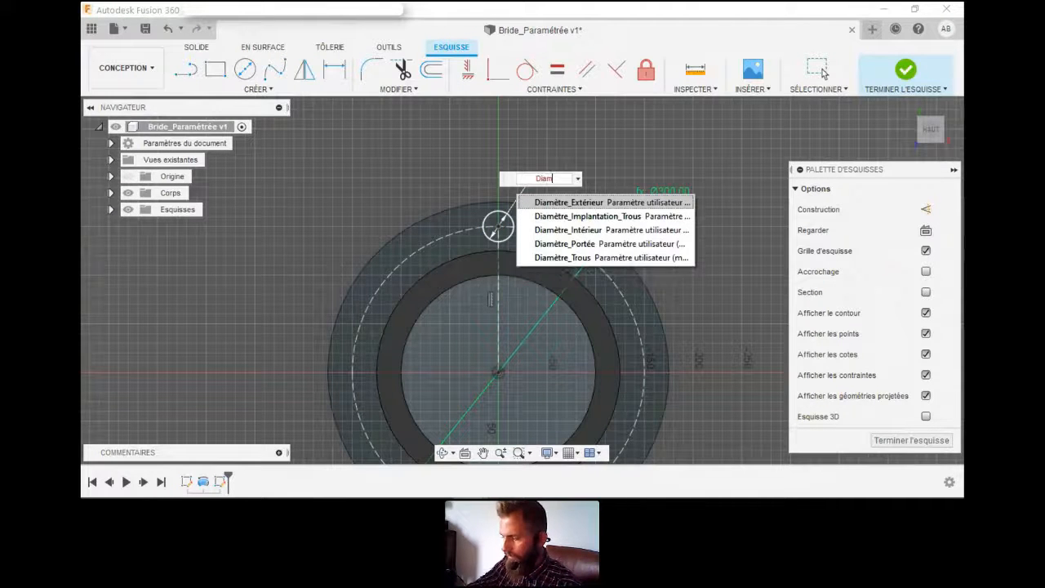
key(Down)
key(Down)
key(Down)
key(Down)
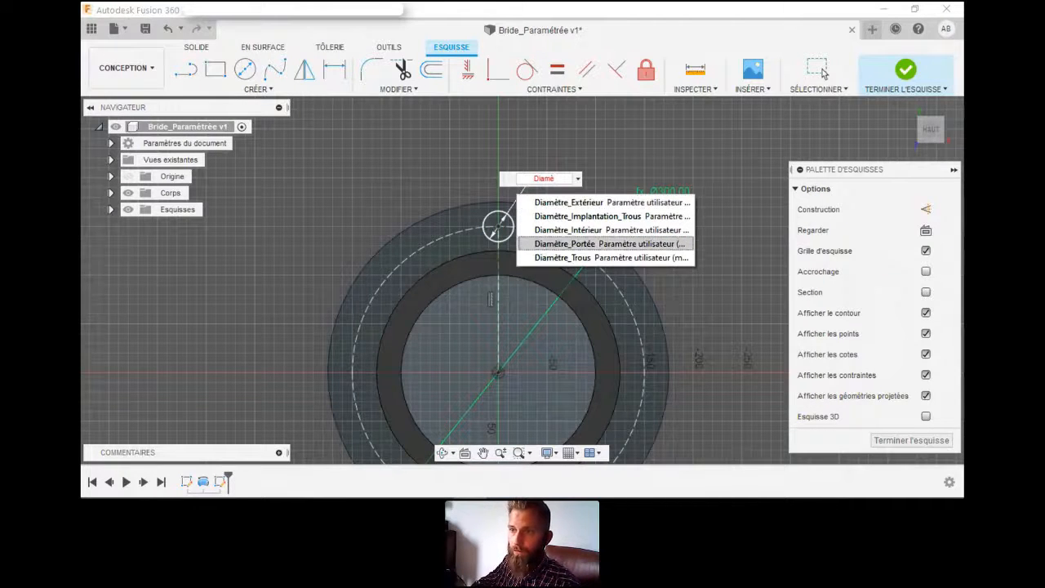
key(Return)
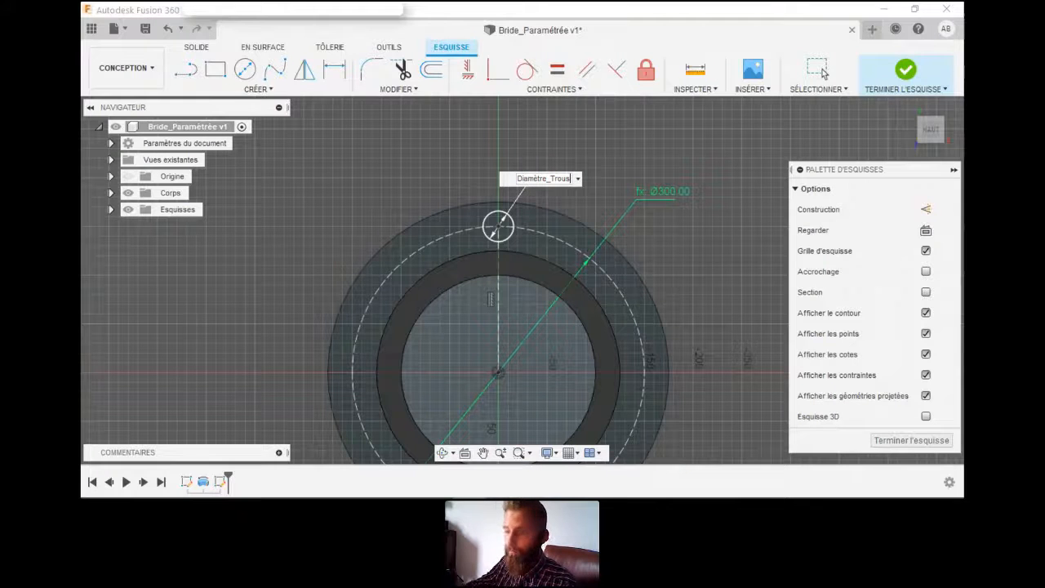
key(Return)
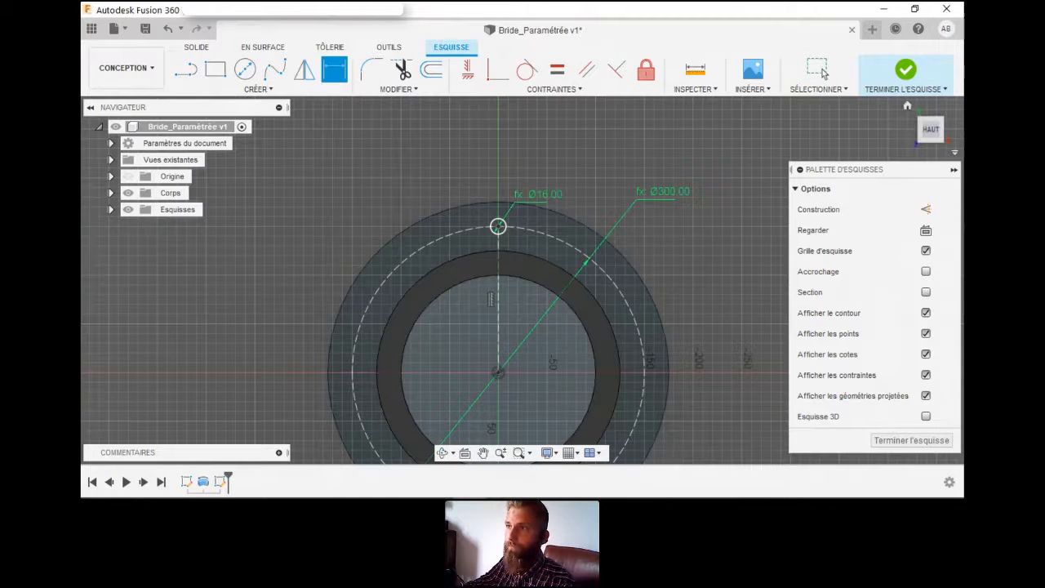
click(904, 69)
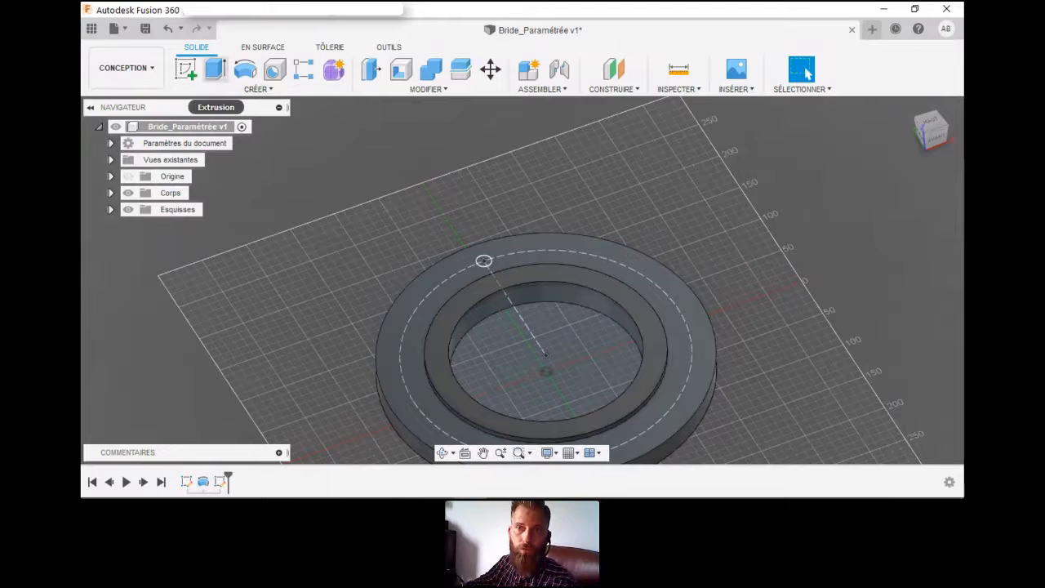
- Extrude the small hole circle as a cut through the whole flange, with extent Tout and the direction reversed
click(215, 69)
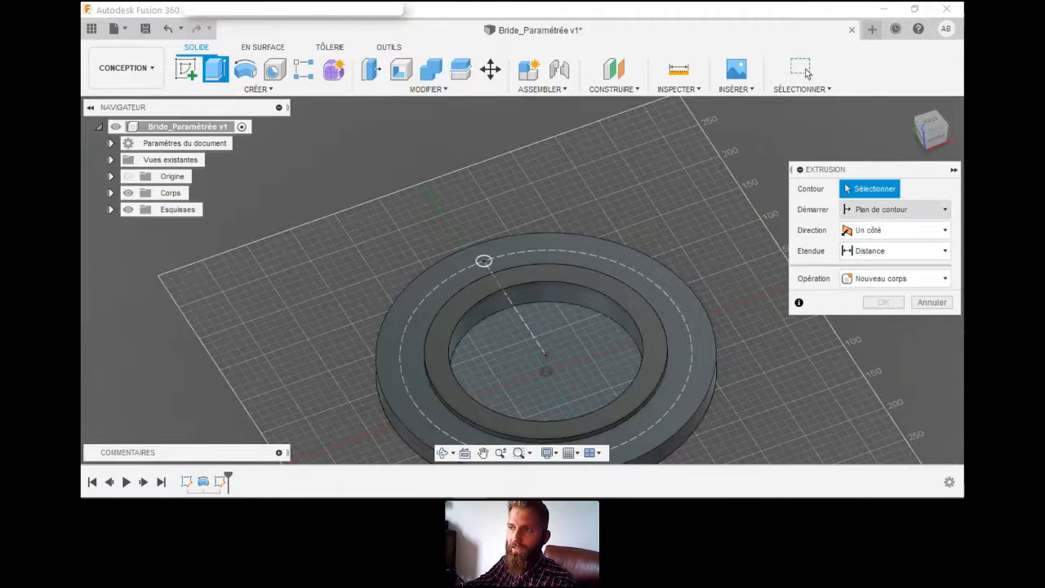
scroll(480, 253, up, 4)
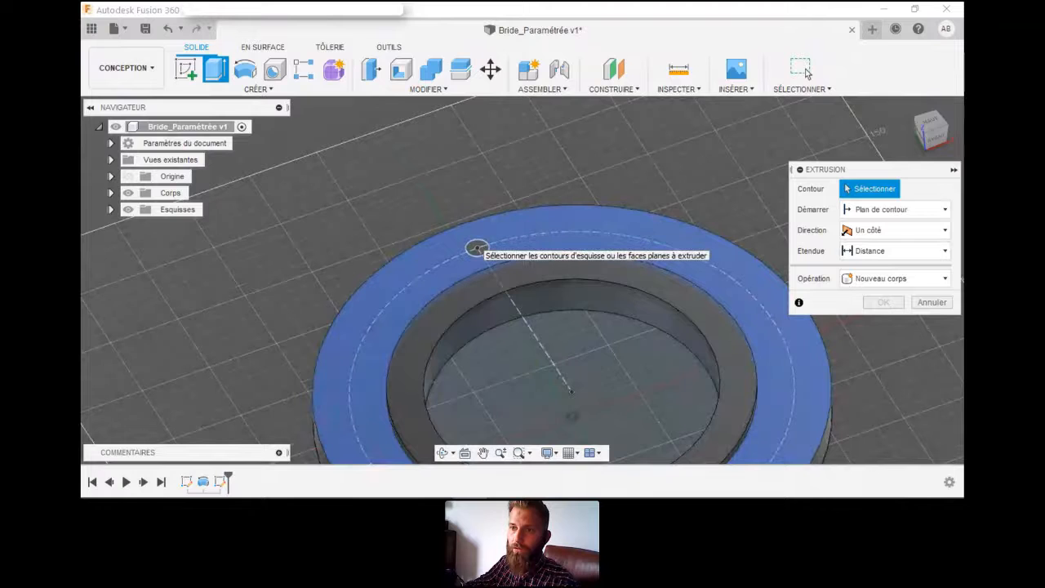
click(477, 248)
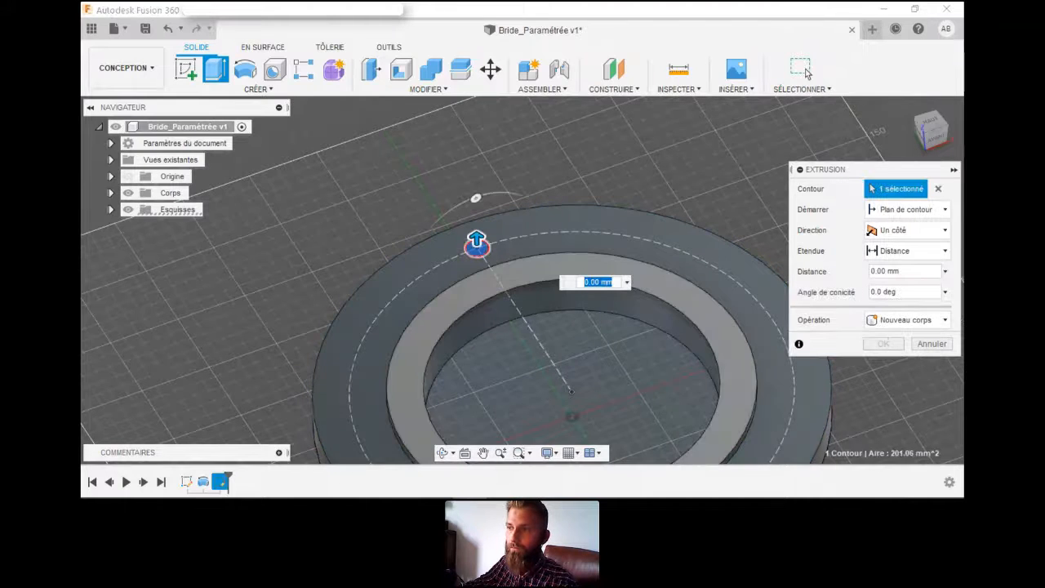
click(907, 251)
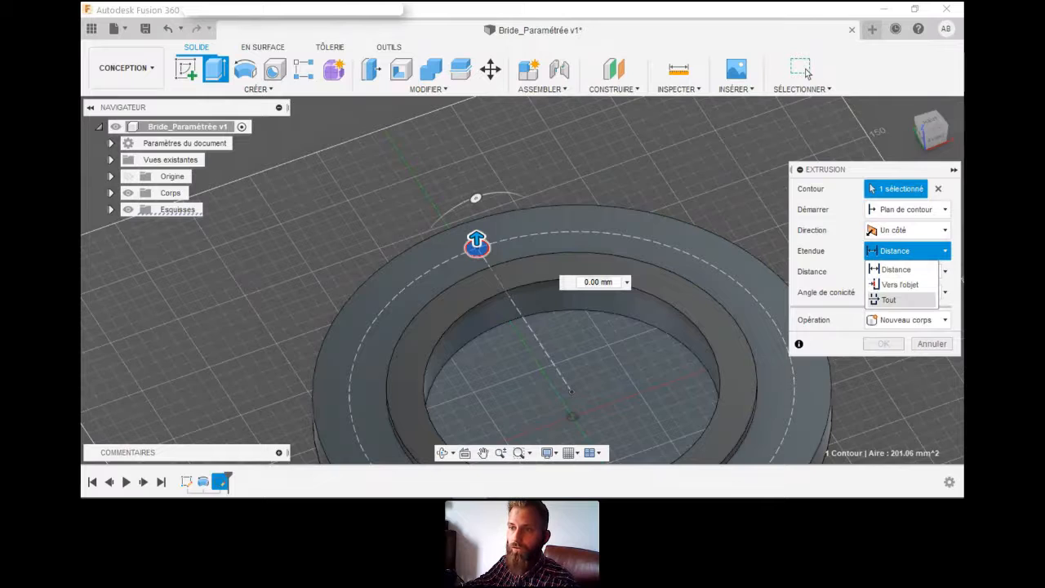
click(890, 299)
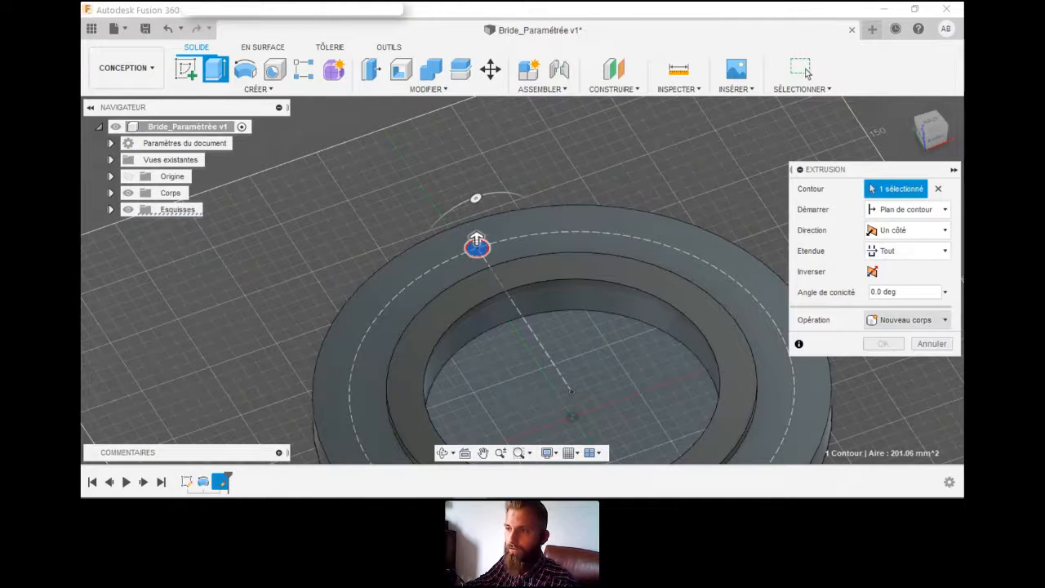
click(907, 319)
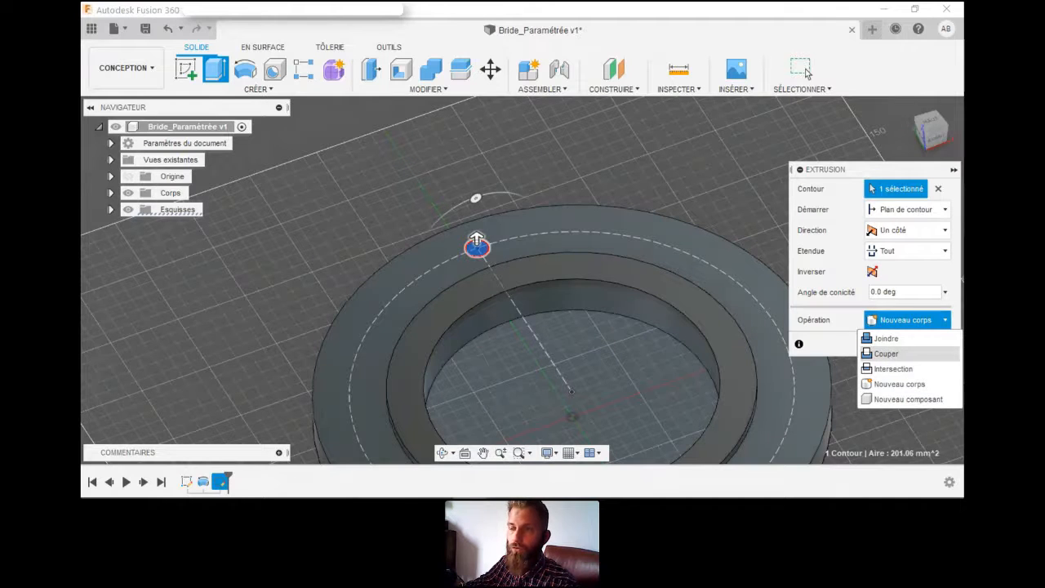
click(886, 353)
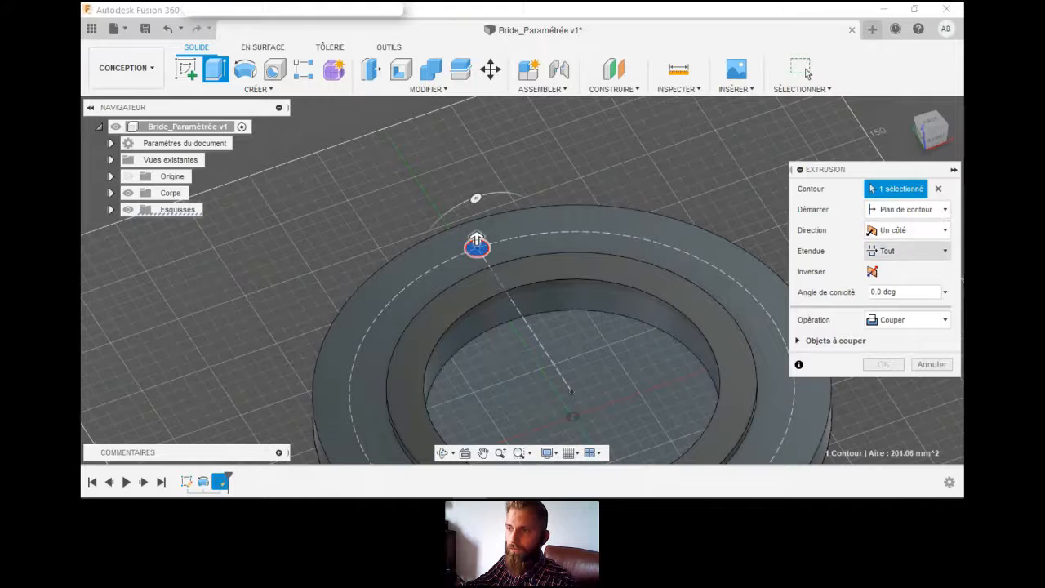
click(872, 271)
shift+middle_drag(478, 280, 455, 286)
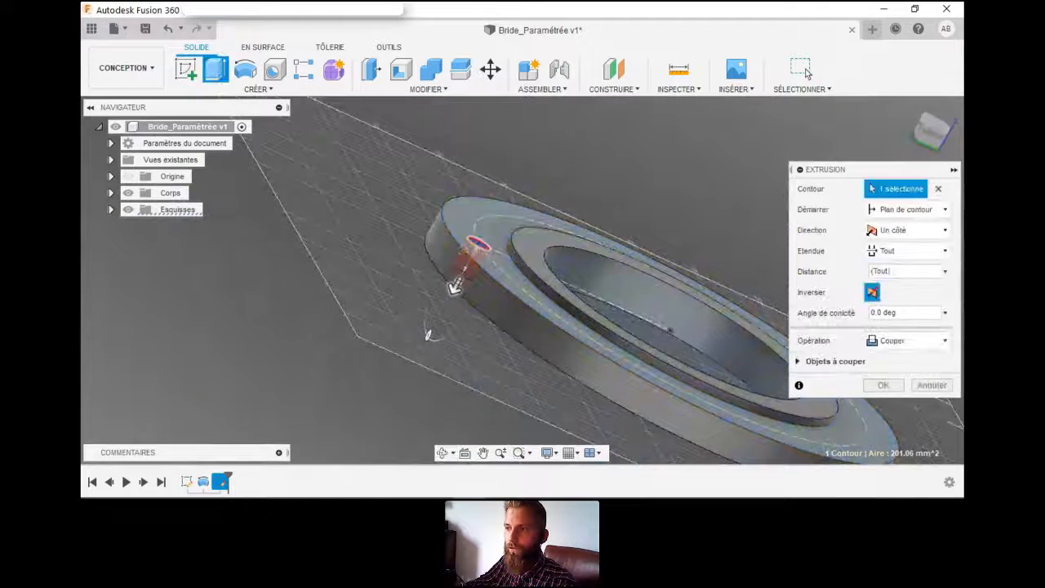
key(Return)
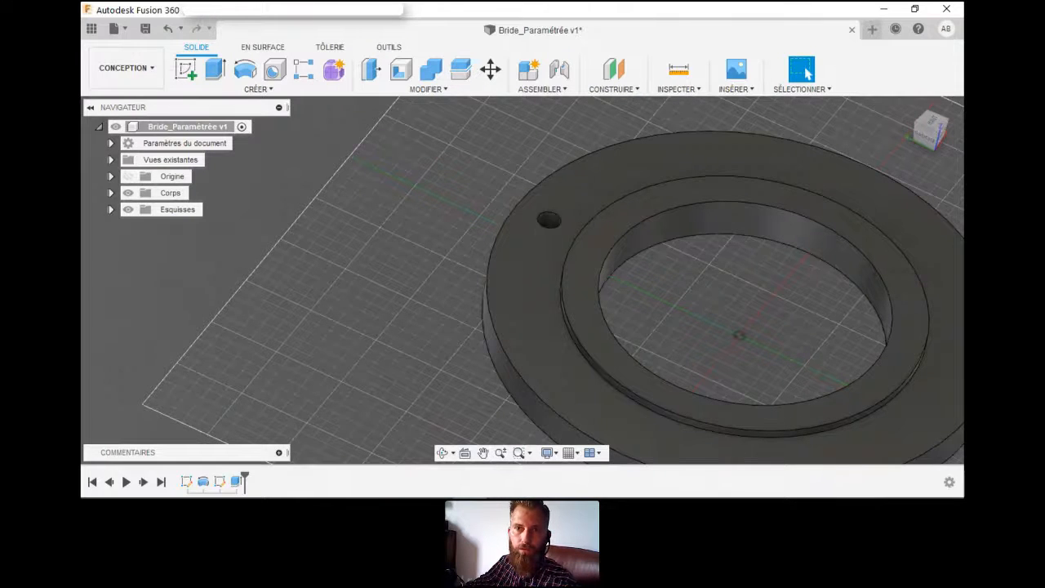
- Set the user parameter Diamètre_Implantation_Trous to 320 mm and apply it to the model
click(429, 89)
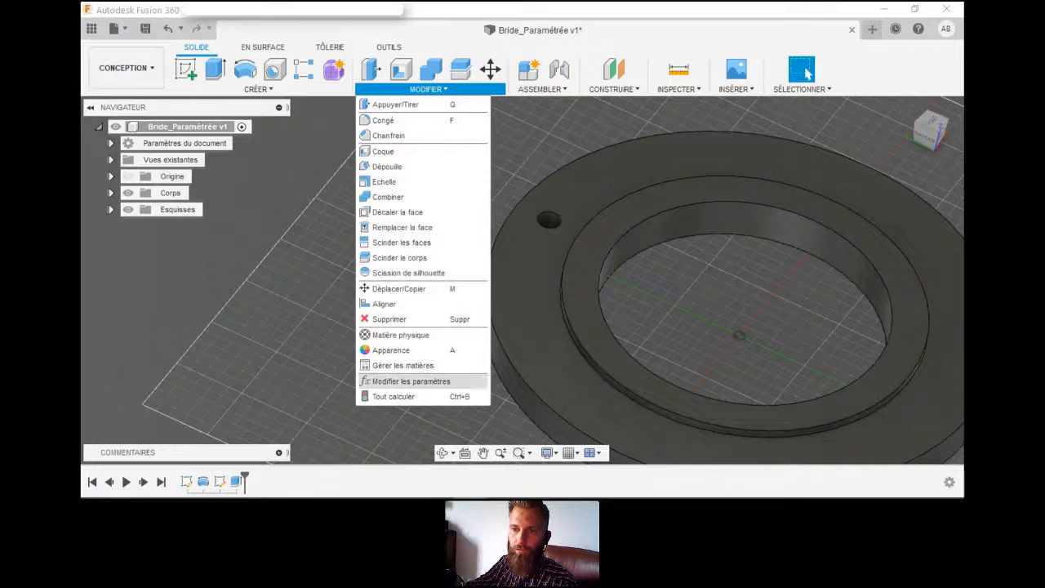
click(408, 431)
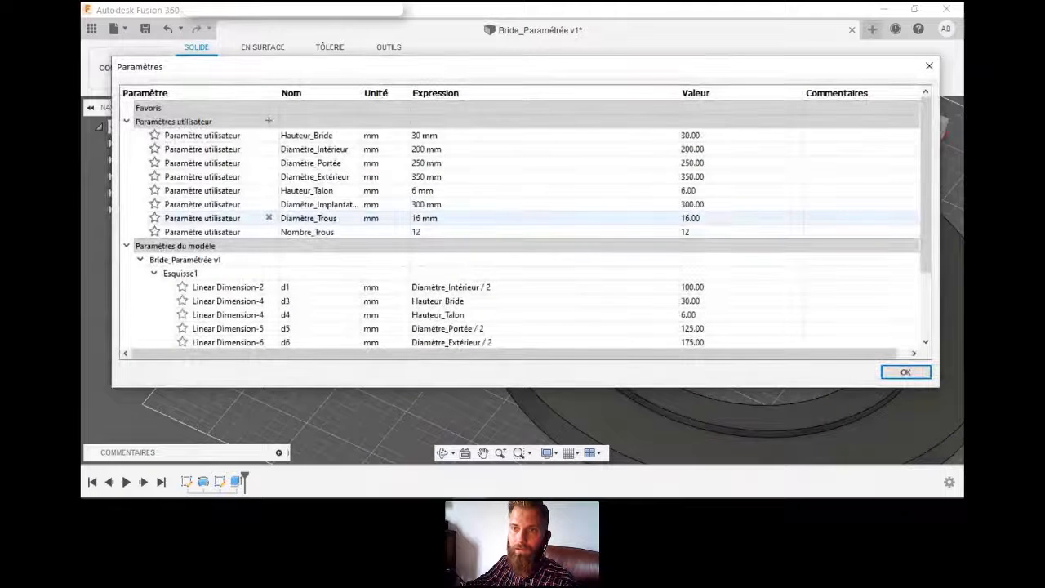
click(425, 204)
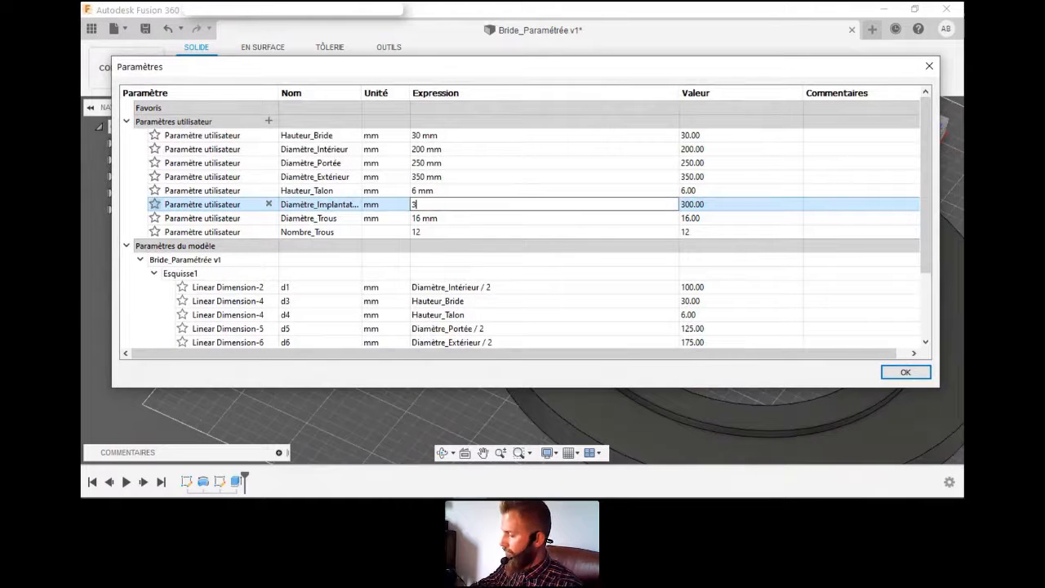
key(Return)
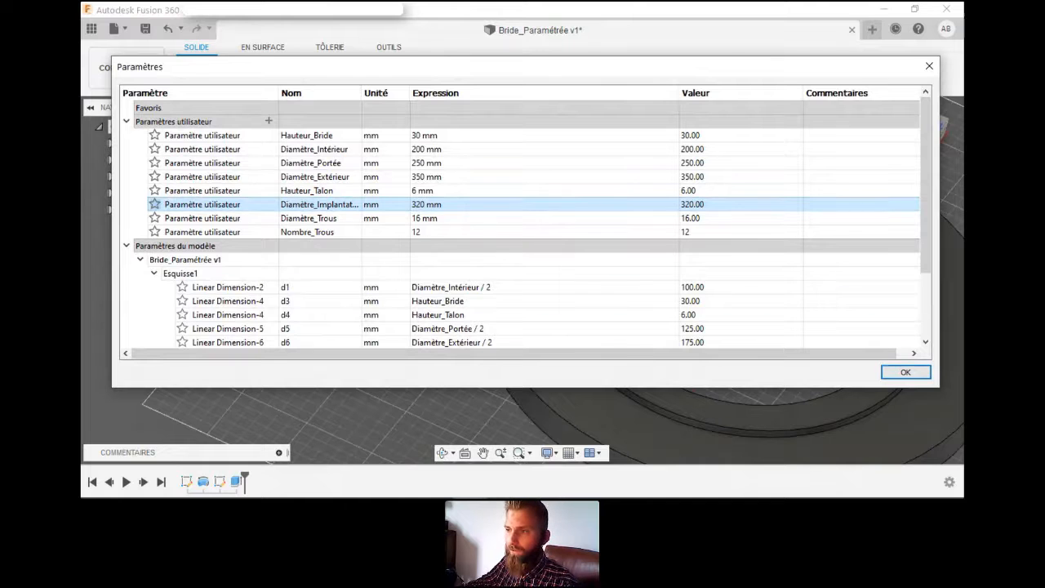
scroll(523, 245, down, 2)
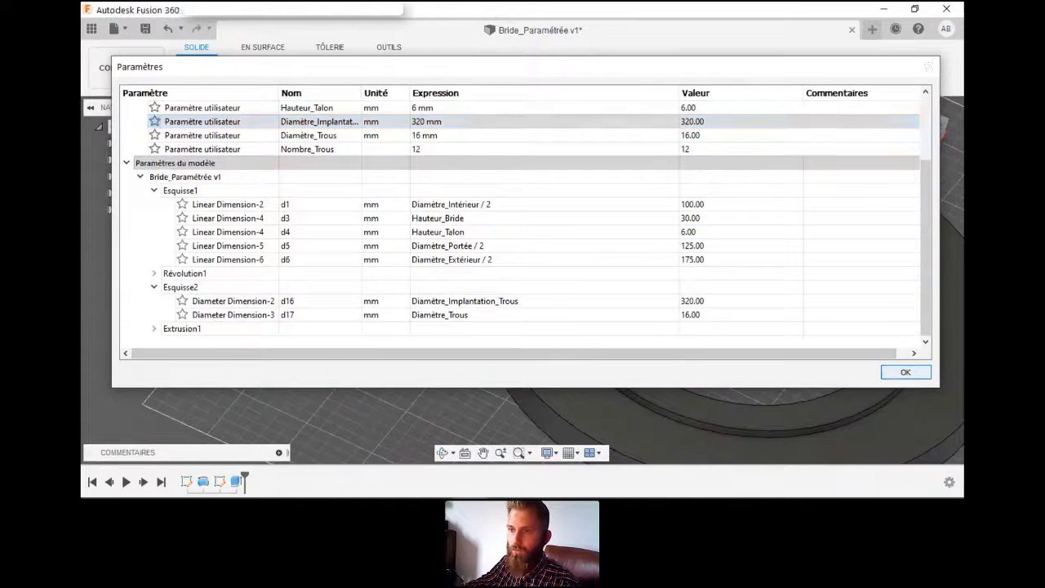
click(905, 371)
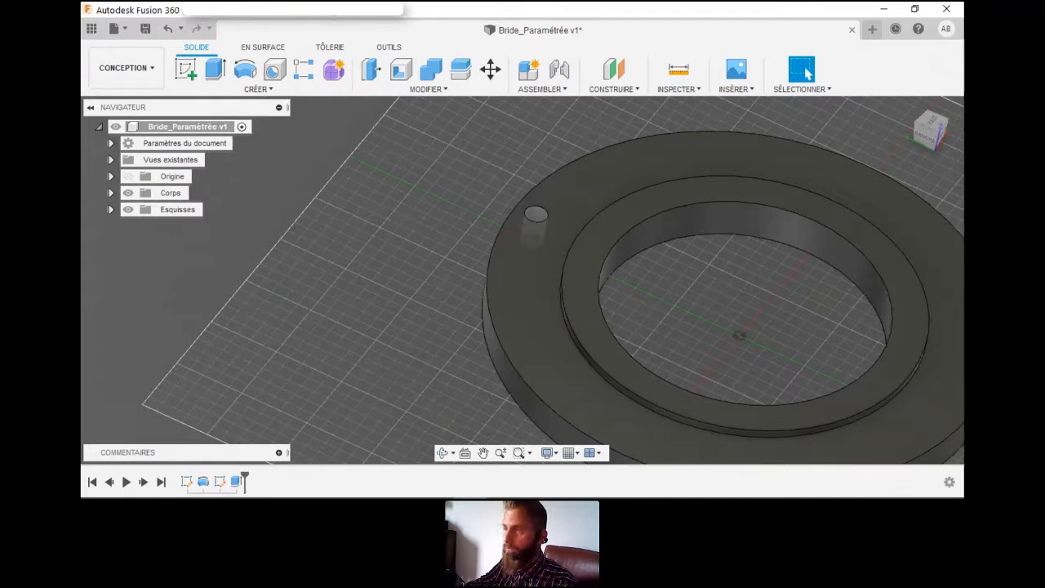
- Set the user parameter Diamètre_Implantation_Trous back to 300 mm and close the parameter list
click(428, 89)
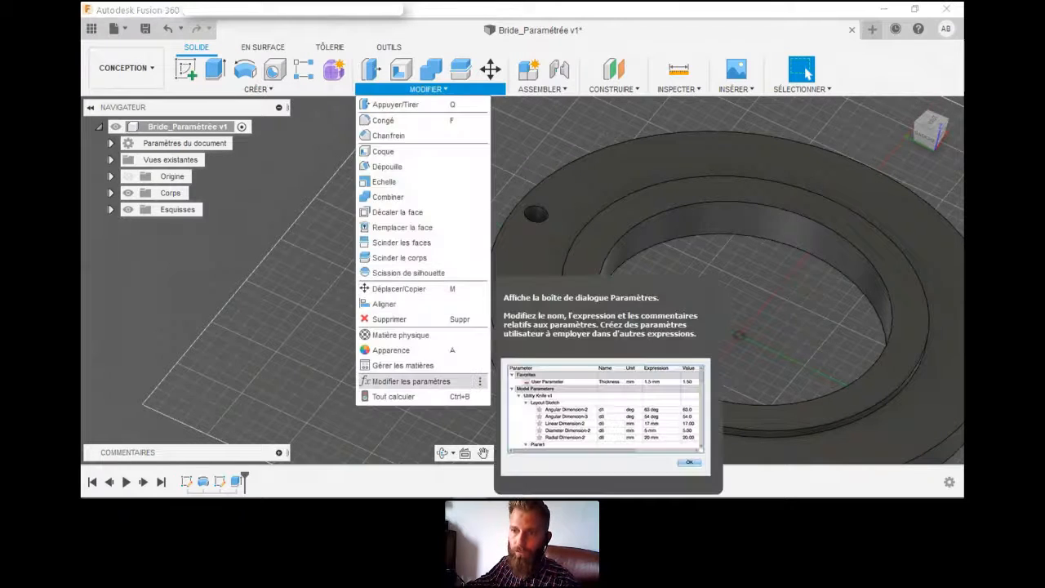
click(392, 380)
click(425, 204)
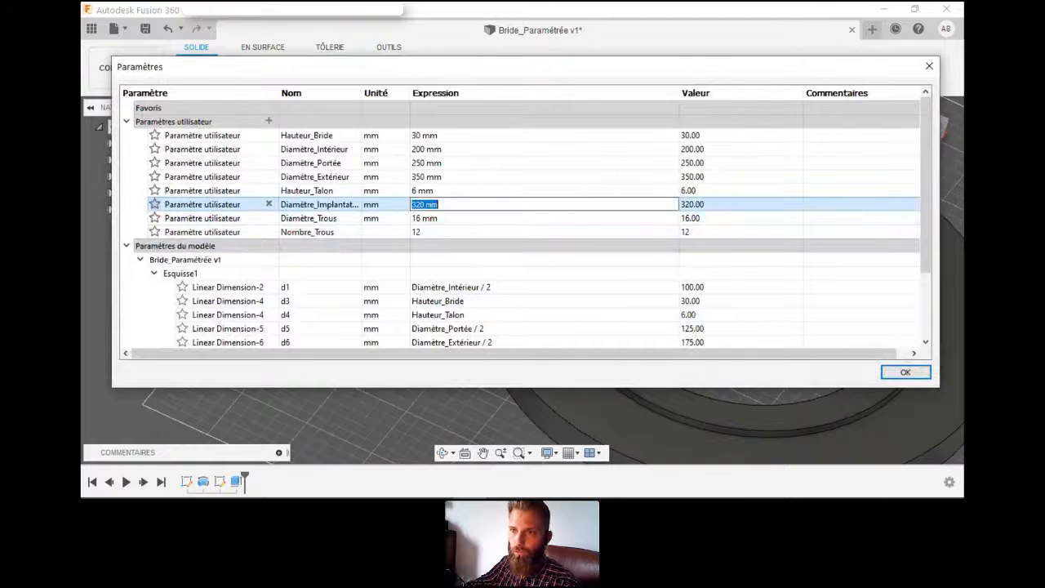
text(300)
key(Return)
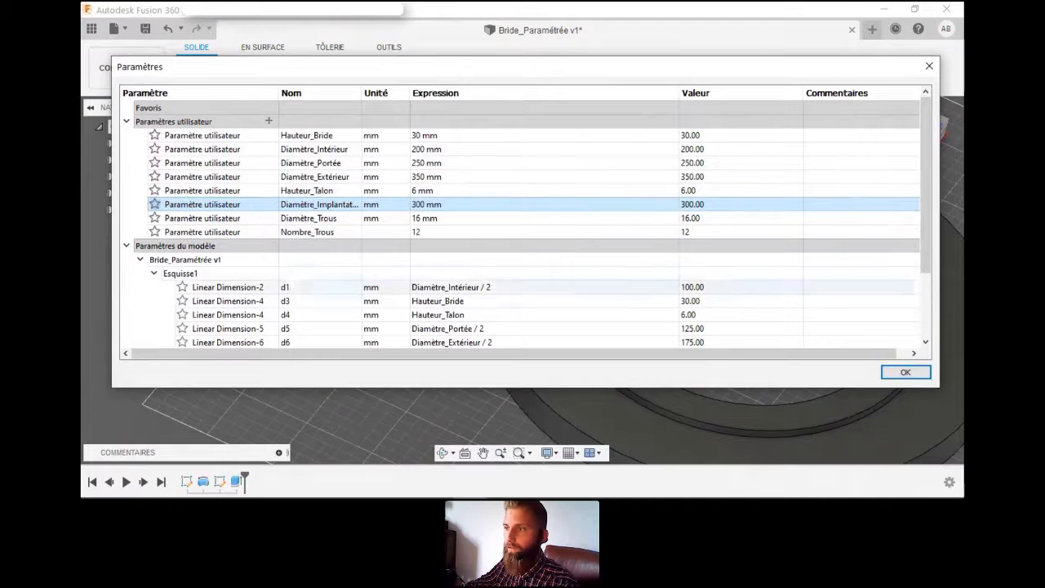
key(Return)
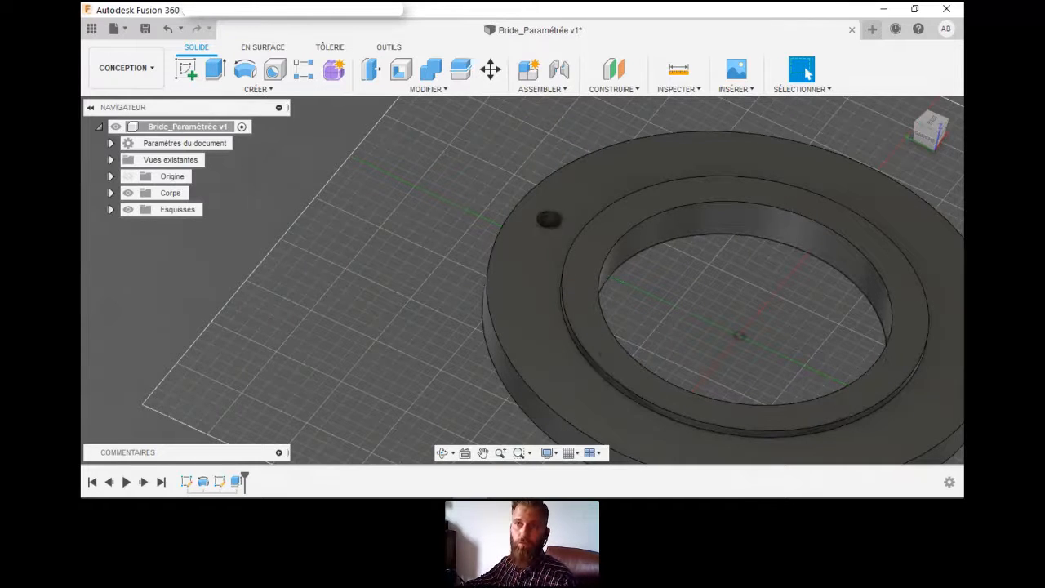
- Start a circular pattern of the hole's extrusion feature, using the flange's inner bore face as the axis
click(428, 89)
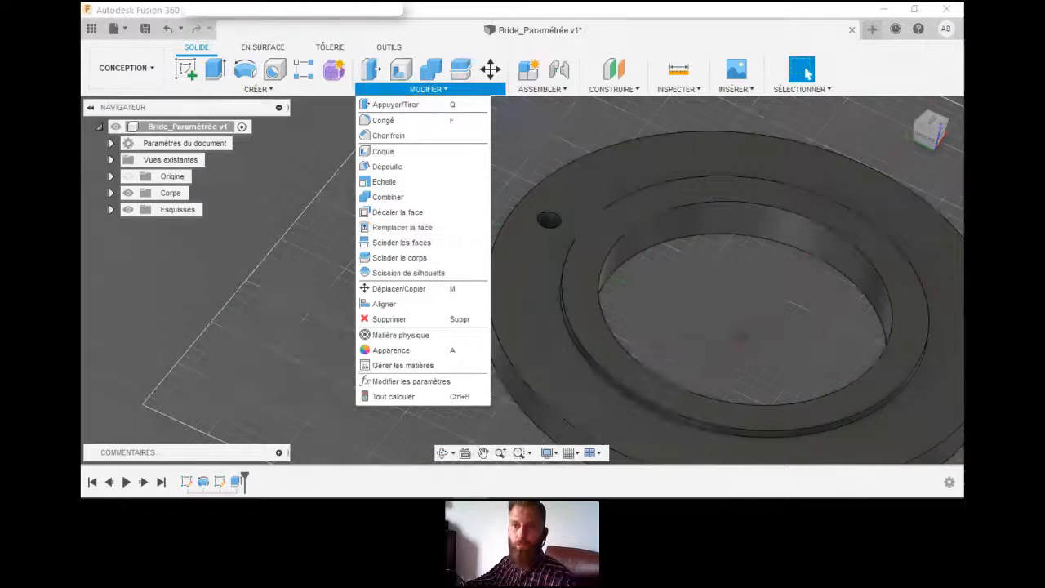
key(Escape)
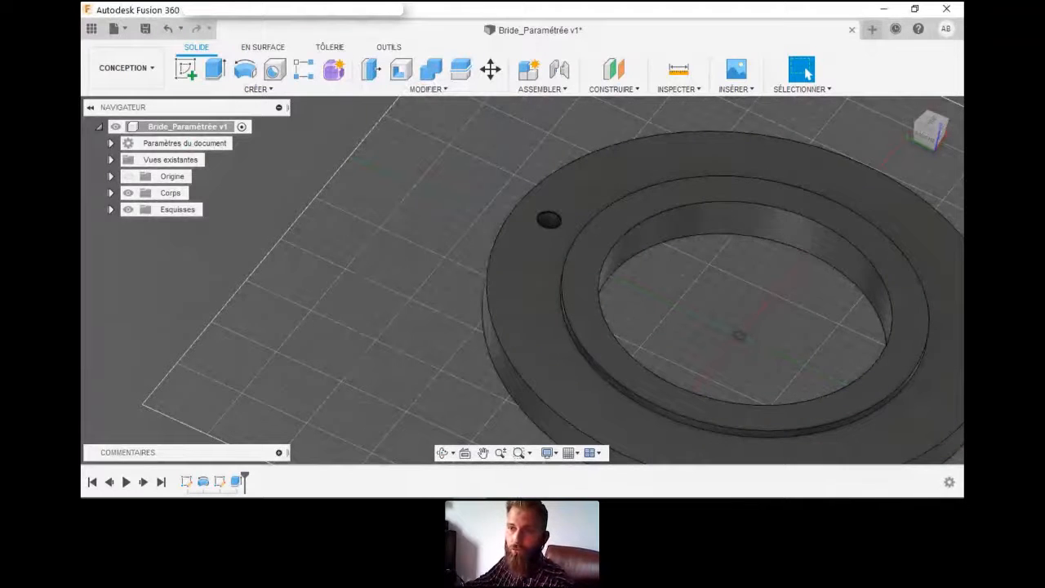
click(549, 219)
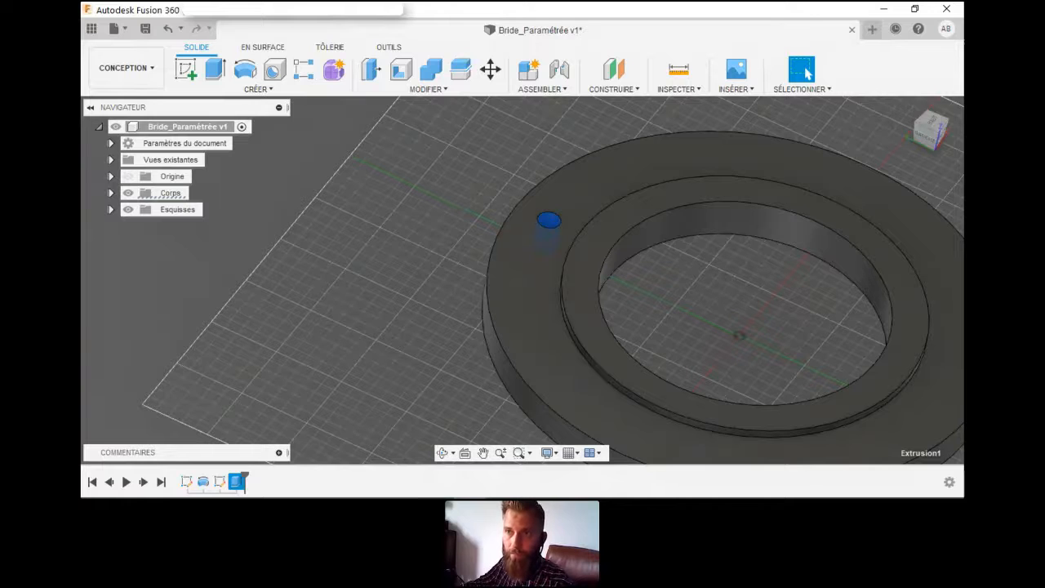
click(428, 89)
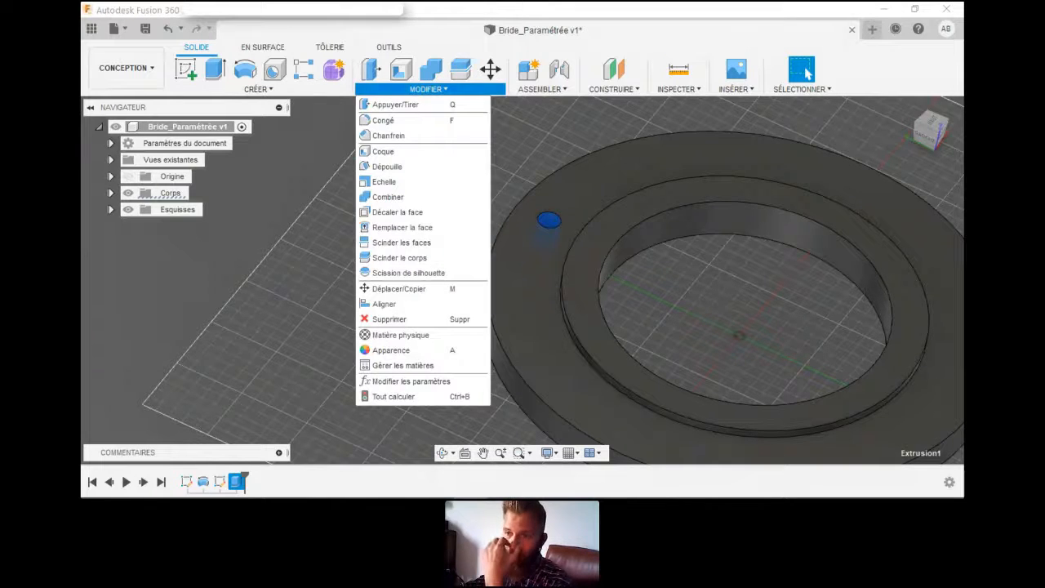
click(259, 89)
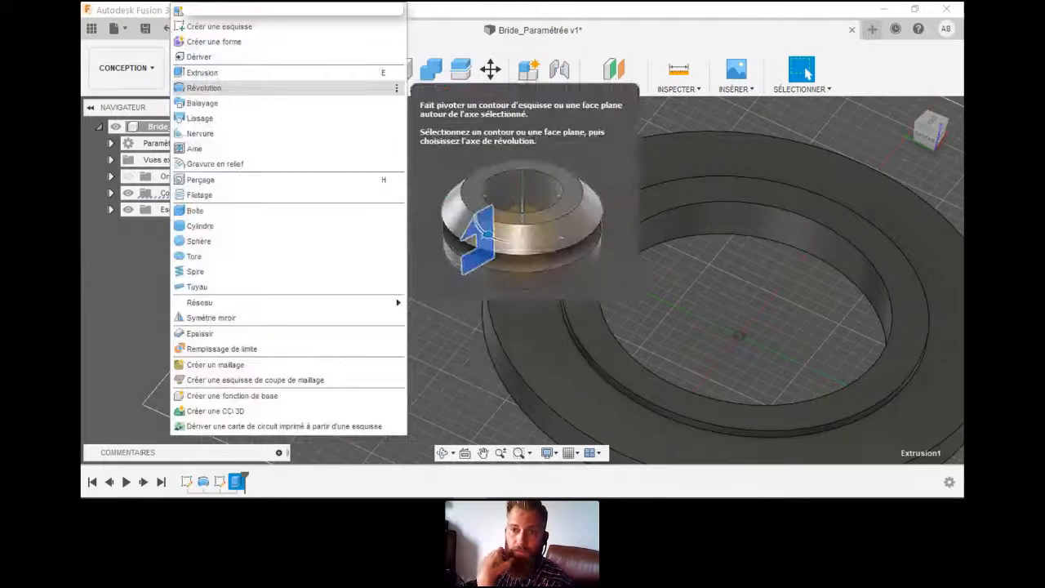
mouse_move(326, 302)
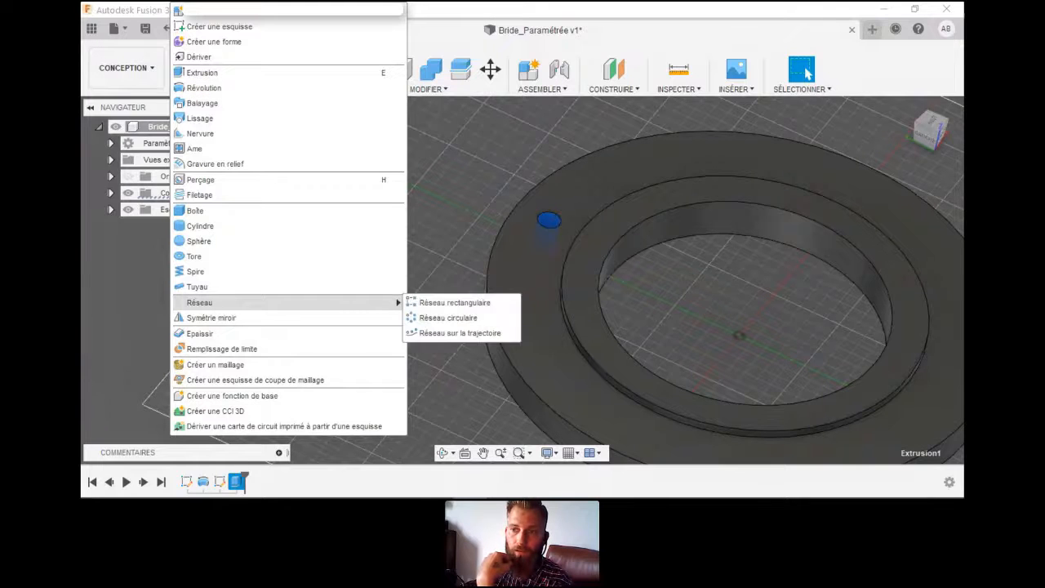
click(449, 317)
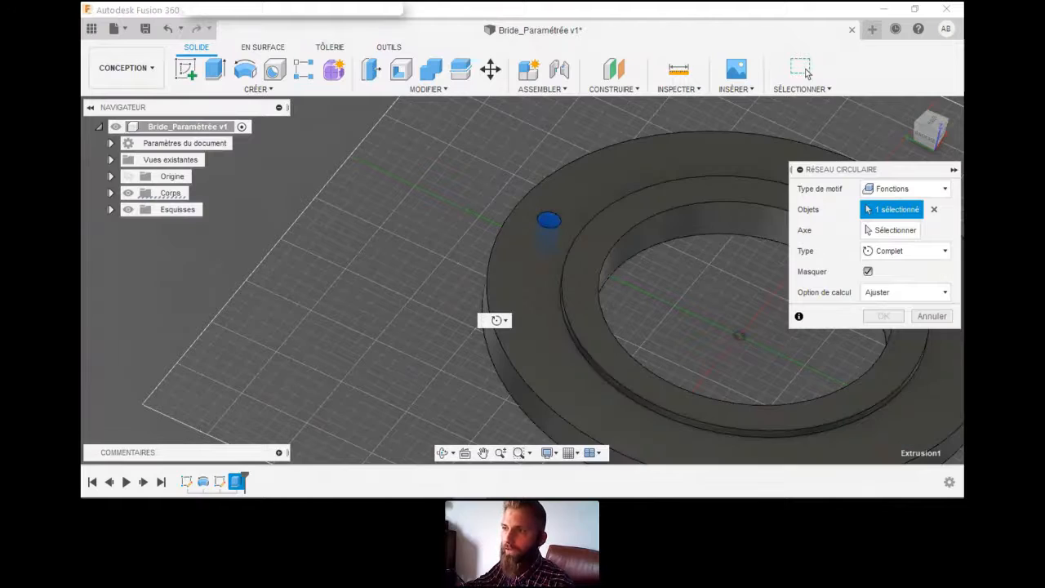
click(890, 231)
click(704, 230)
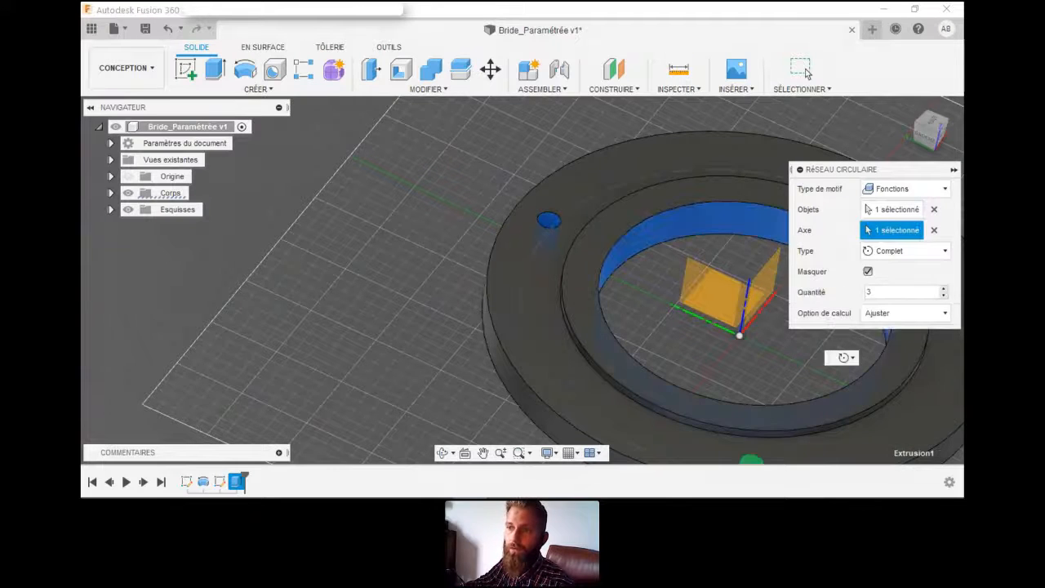
- Set the circular pattern's quantity to the parameter Nombre_Trous and create the full pattern
double_click(880, 293)
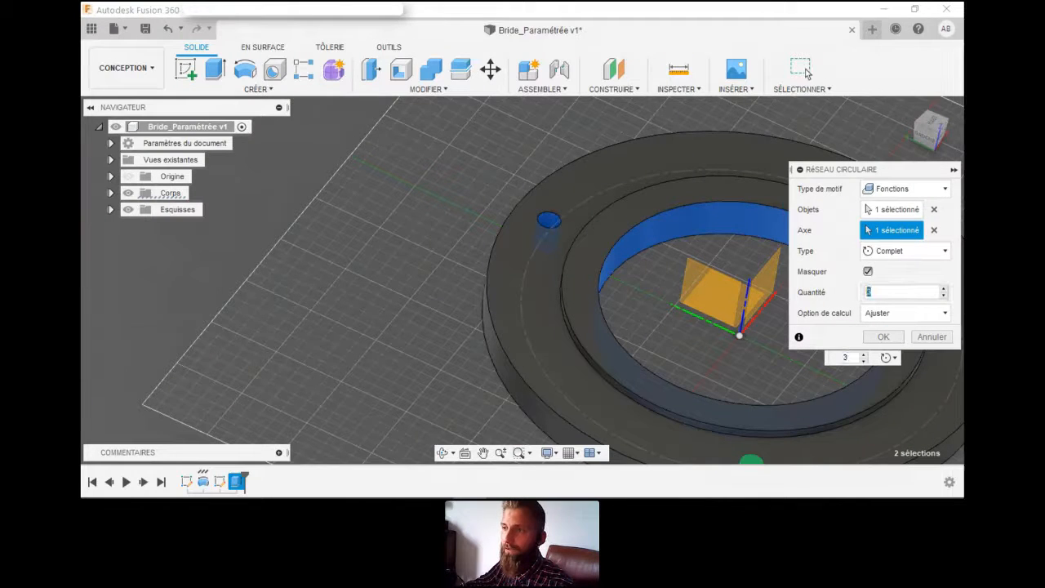
drag(849, 169, 540, 142)
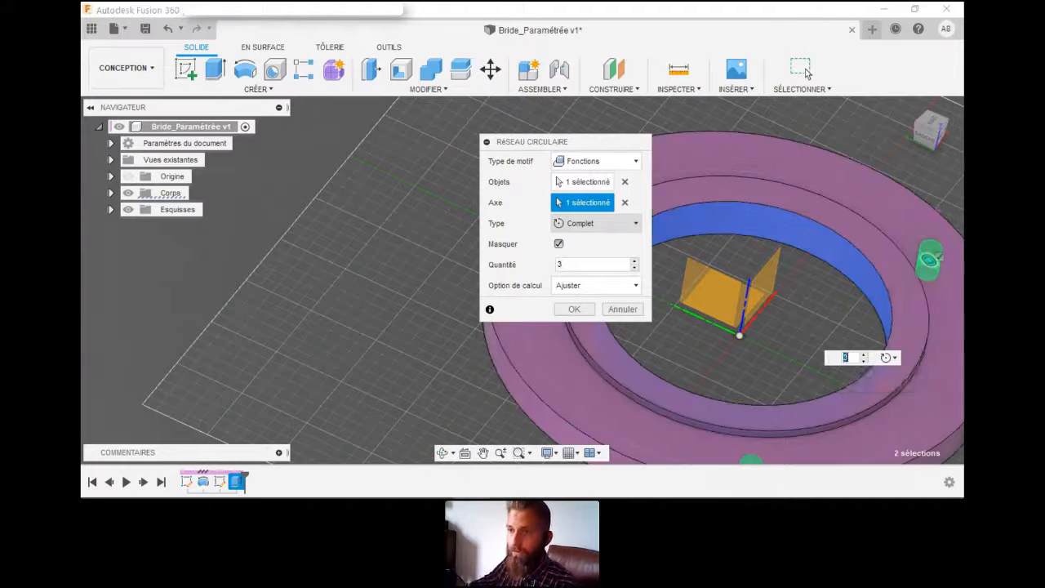
text(Nom)
key(Tab)
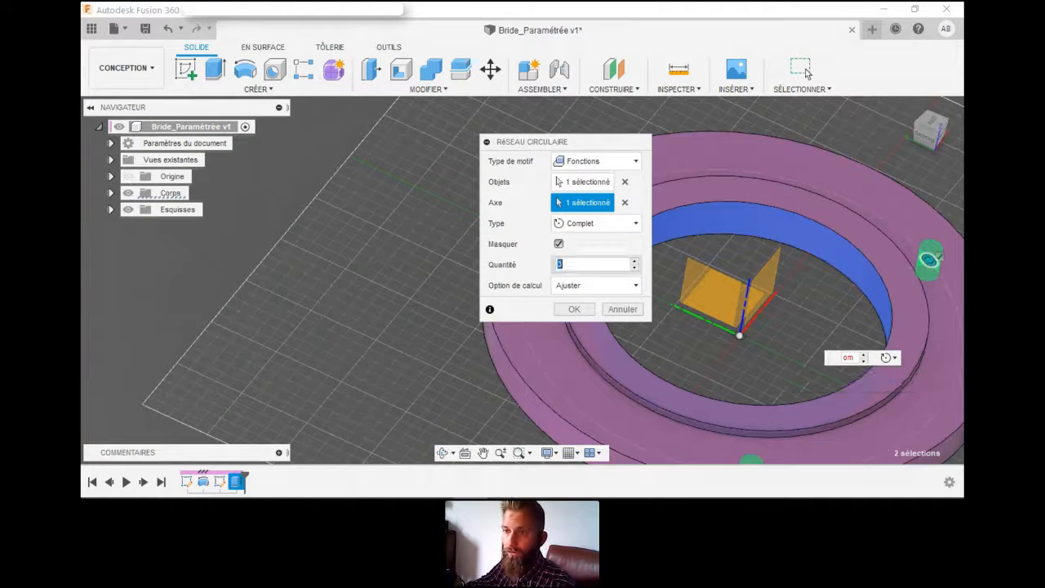
text(Nom)
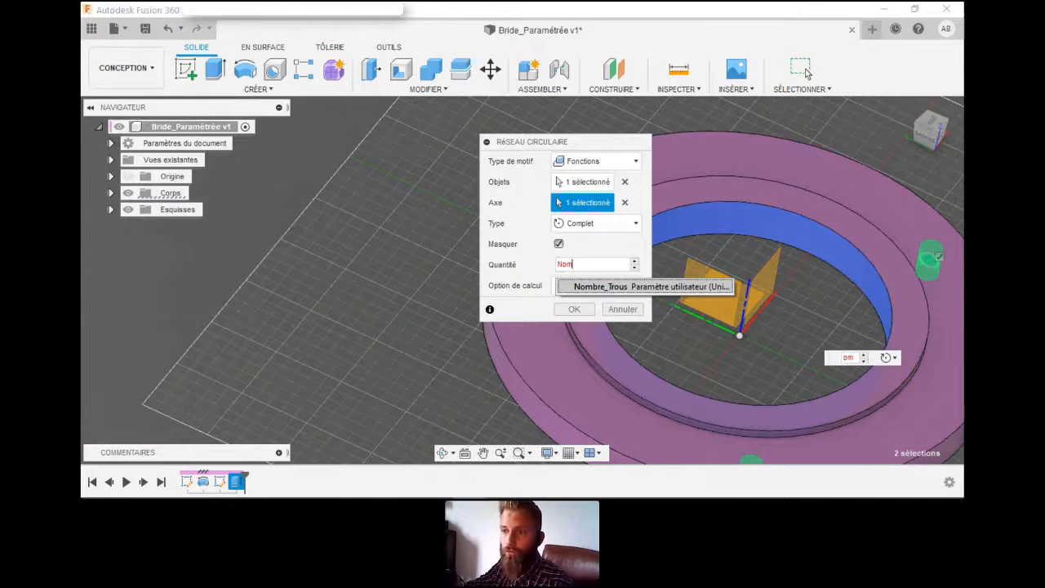
key(Return)
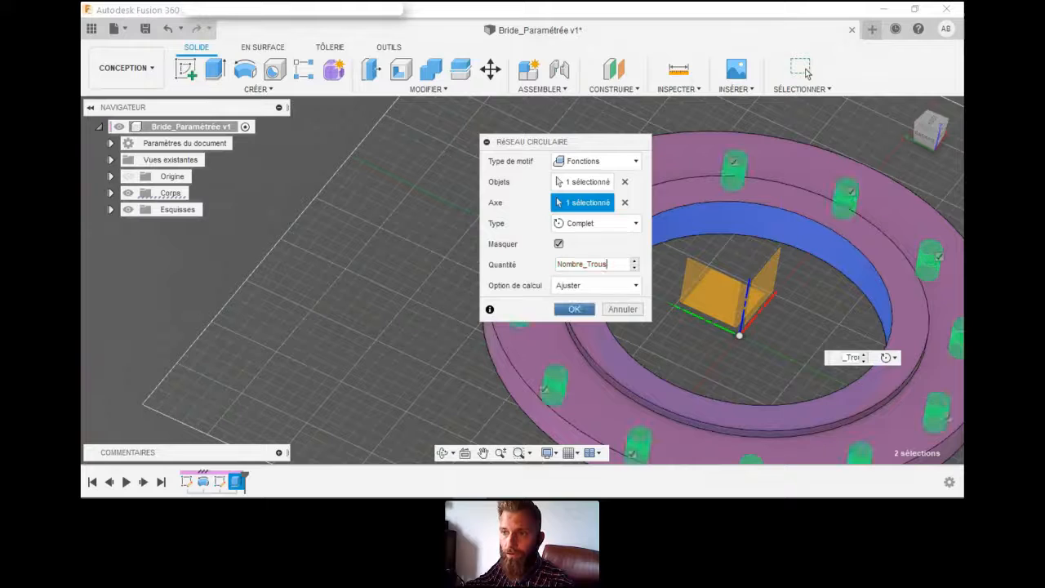
key(Return)
scroll(718, 294, down, 3)
scroll(718, 294, up, 2)
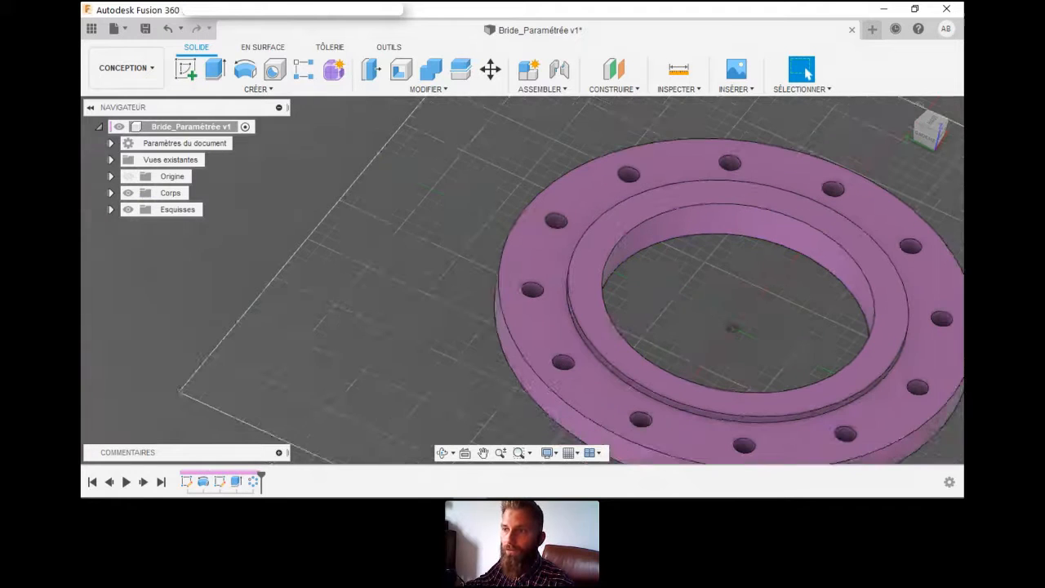
scroll(719, 294, down, 2)
scroll(718, 294, up, 2)
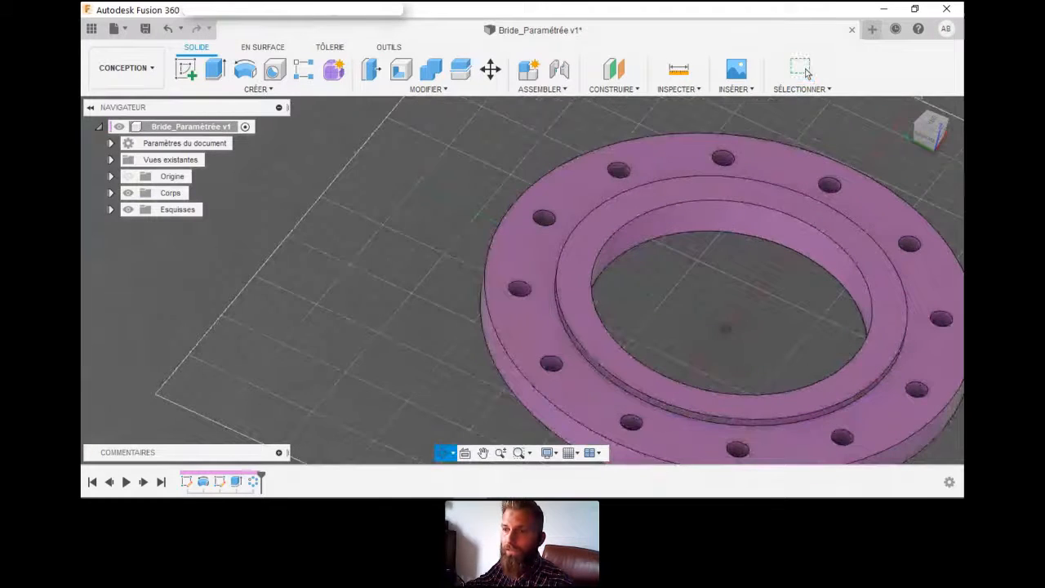
scroll(719, 294, down, 1)
scroll(719, 294, down, 2)
scroll(719, 294, up, 3)
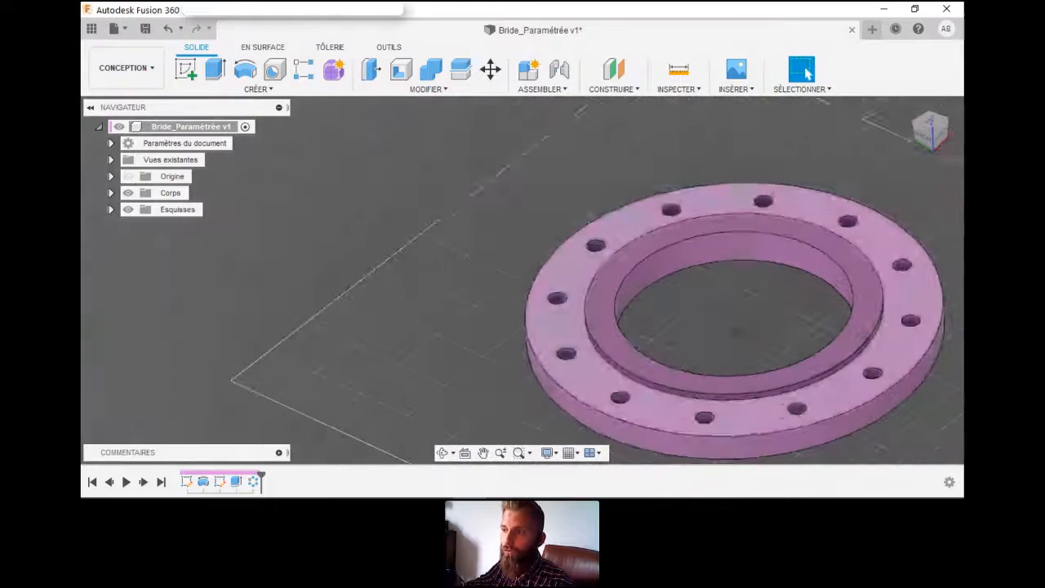
- Set the user parameter Diamètre_Trous to 20 mm
shift+middle_drag(719, 294, 678, 262)
click(804, 70)
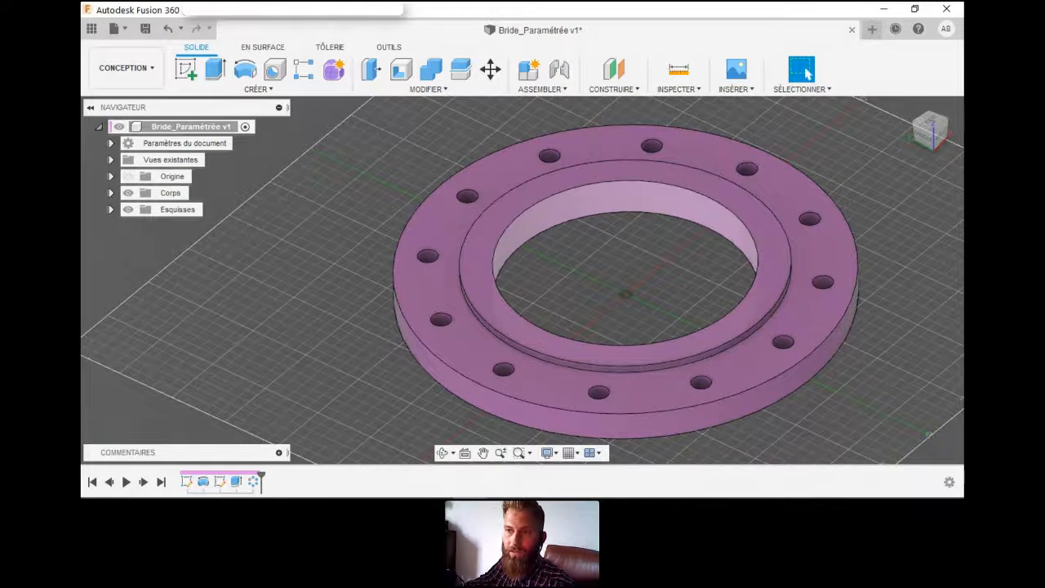
shift+middle_drag(805, 73, 806, 73)
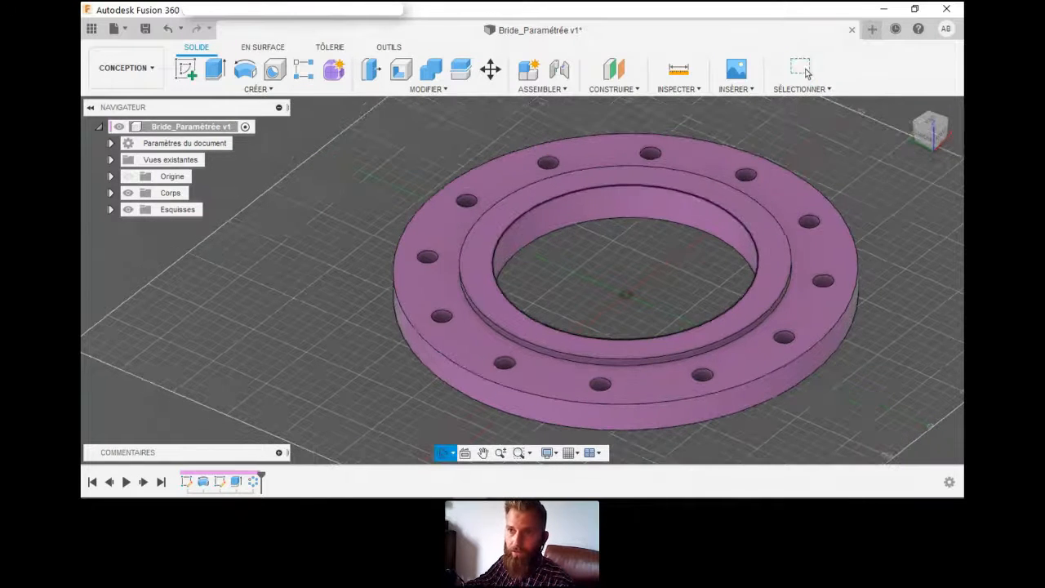
click(804, 72)
click(427, 89)
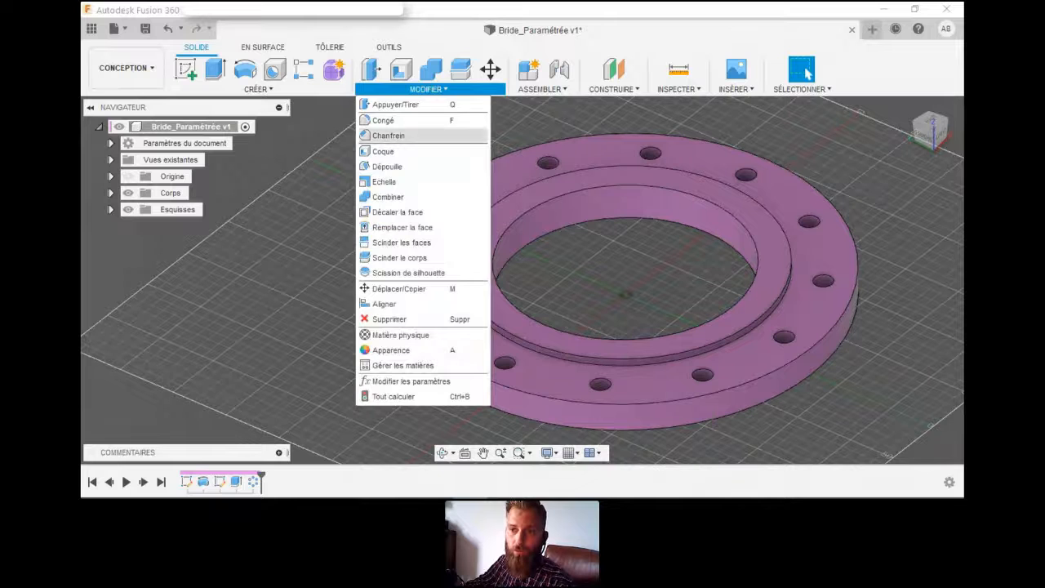
click(412, 382)
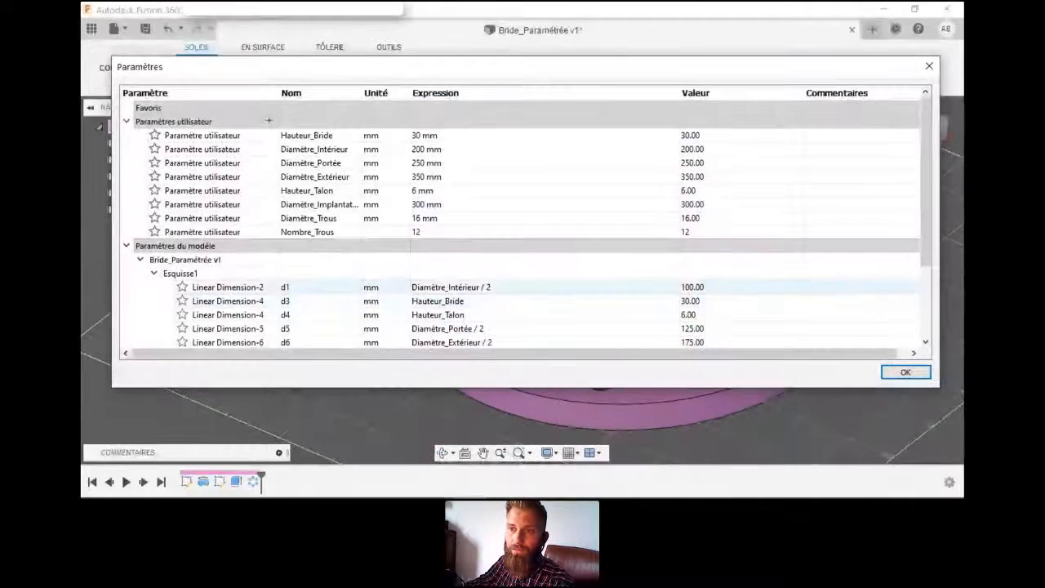
scroll(523, 245, down, 3)
scroll(522, 245, up, 3)
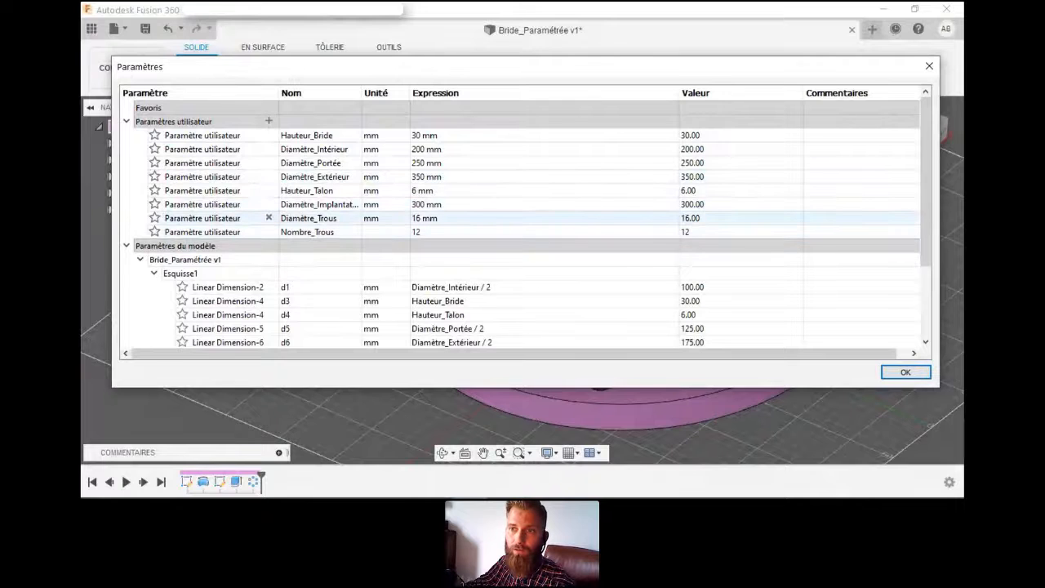
click(425, 218)
text(20)
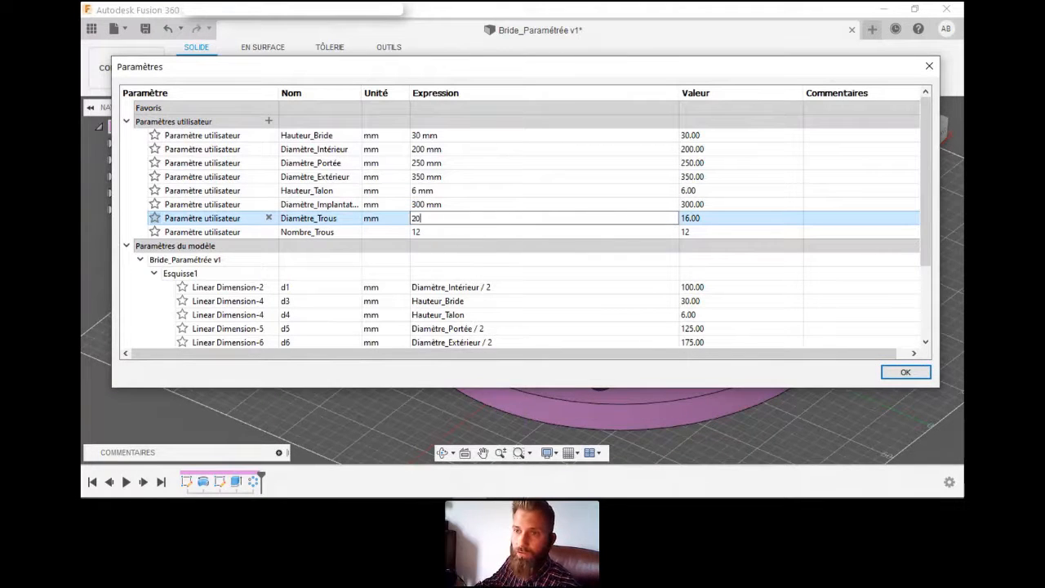
- Set the user parameter Nombre_Trous to 6 and apply the parameter changes to the flange
click(417, 232)
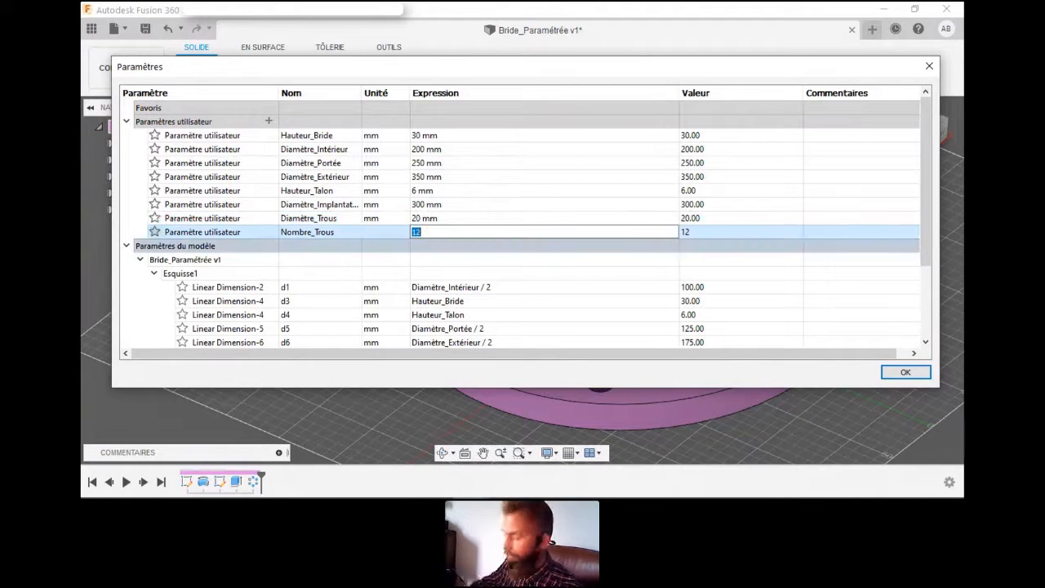
text(6)
key(Return)
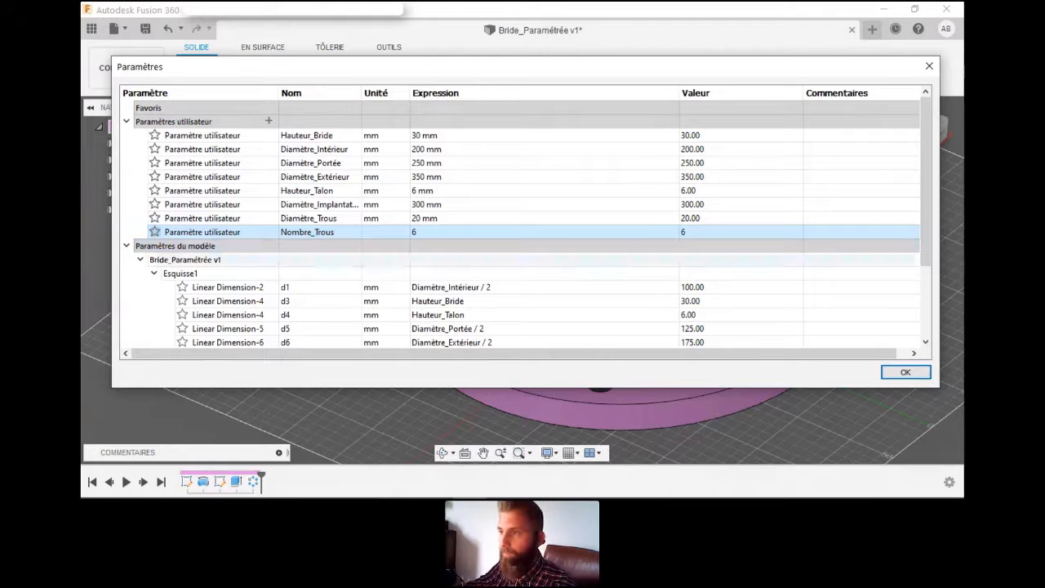
click(905, 371)
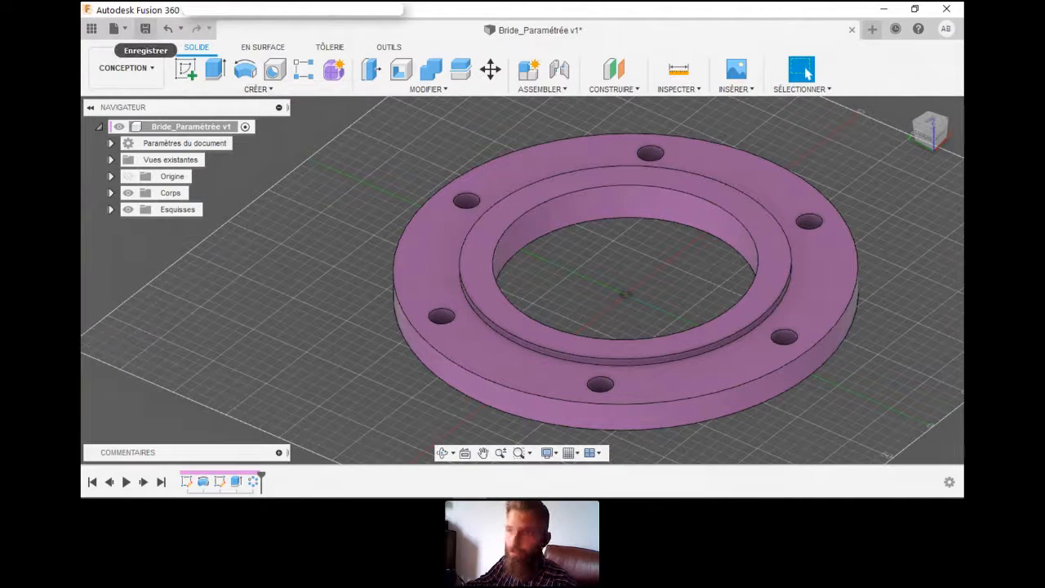
- Save a new version of the flange design with the description "Enregistrement de l'utilisateur"
click(145, 28)
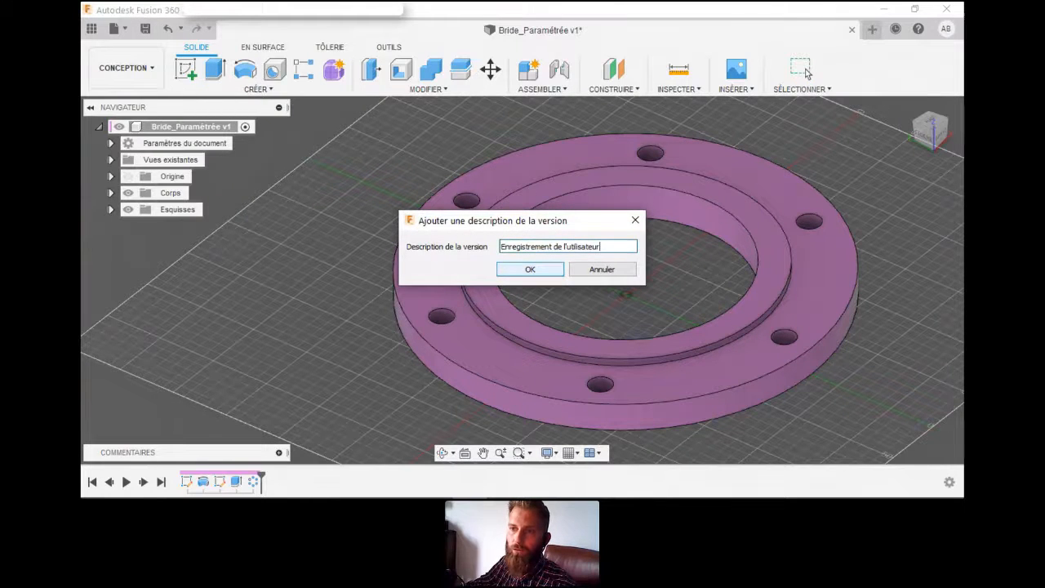
key(Return)
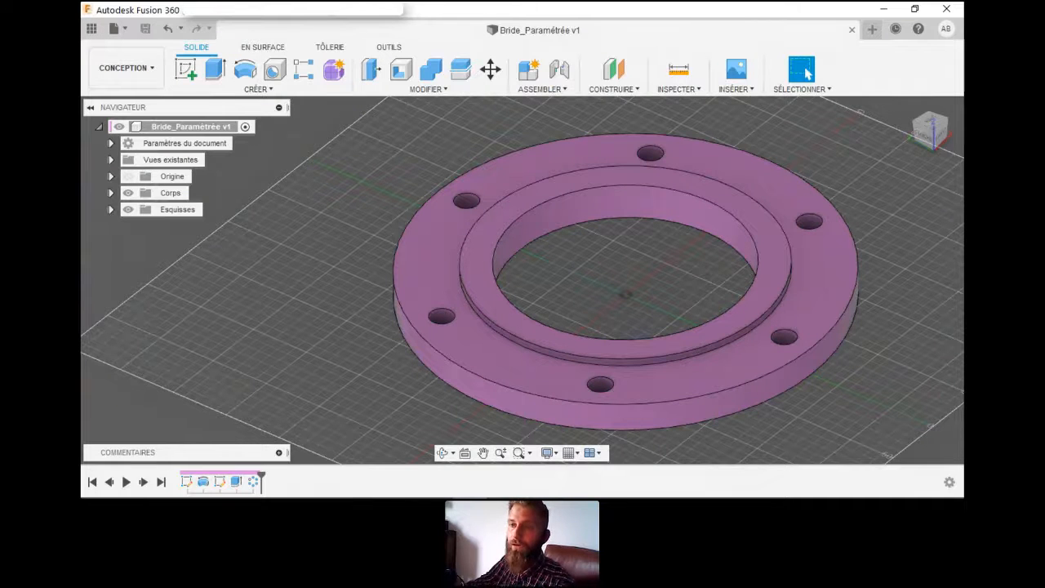
- Review the user parameters and the dimension expressions of Esquisse1 and Esquisse2 in the parameter list, and close it
click(429, 89)
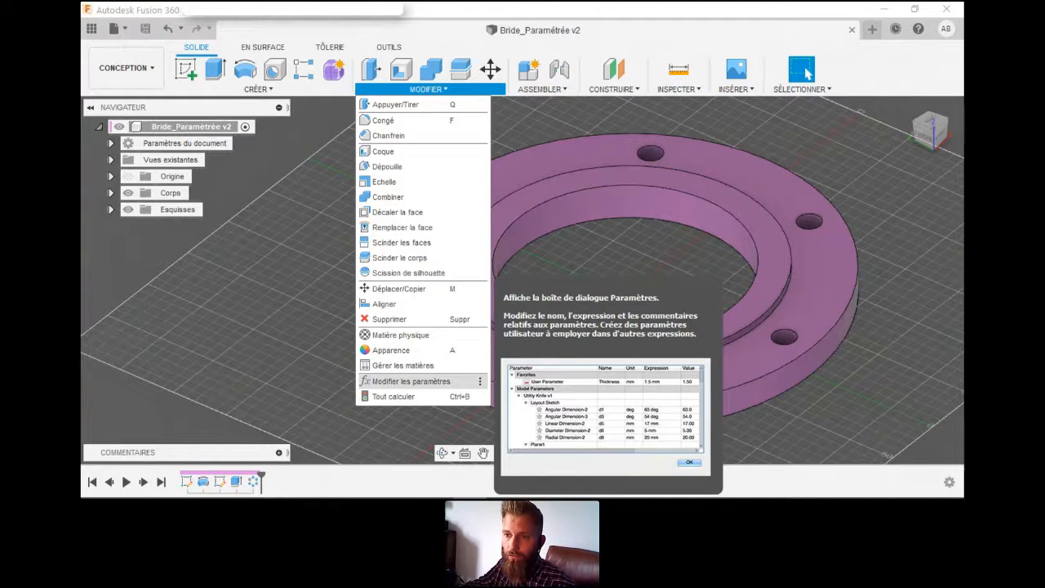
click(411, 380)
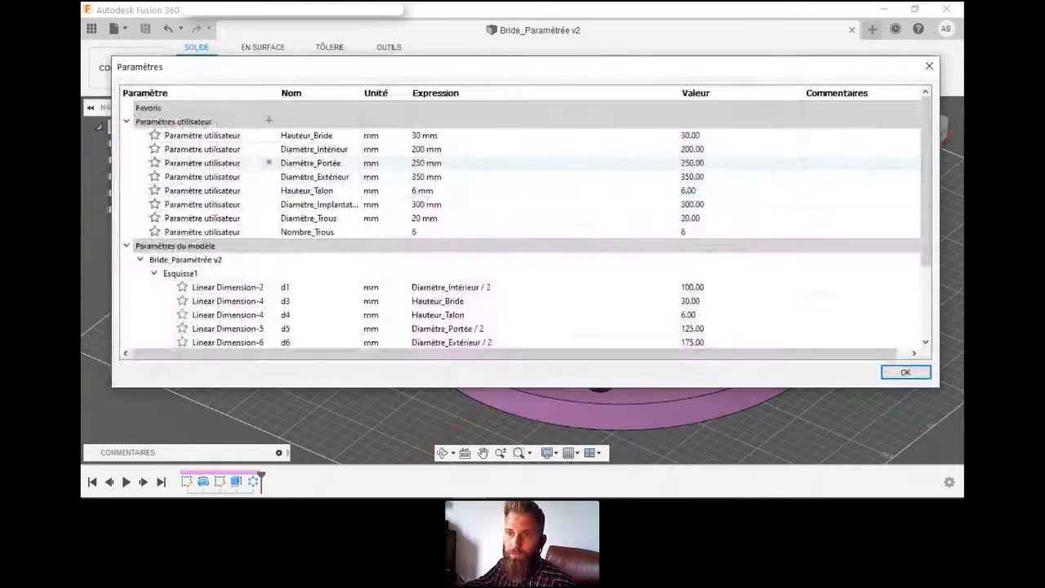
scroll(523, 212, down, 3)
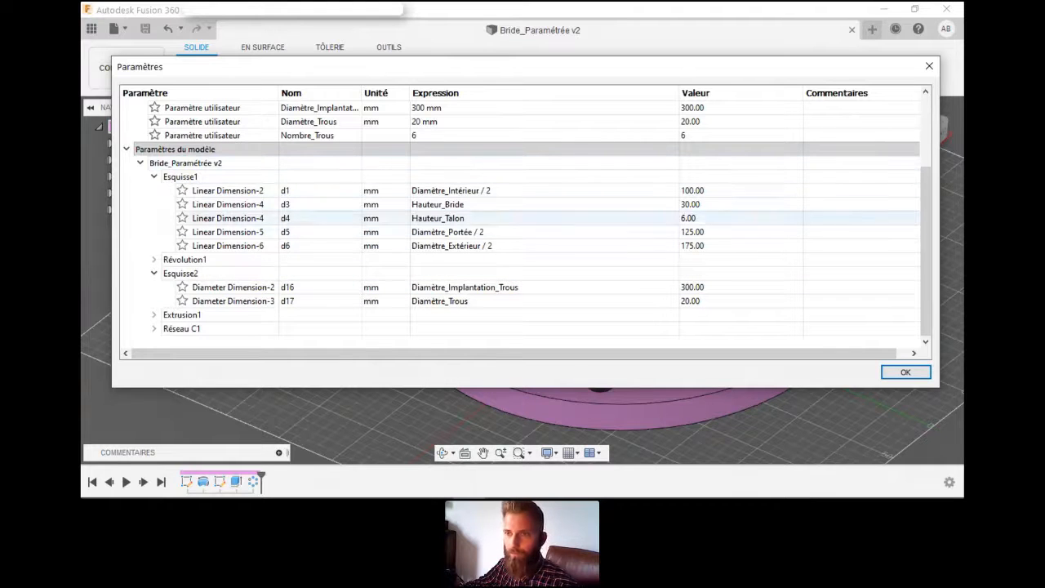
key(Return)
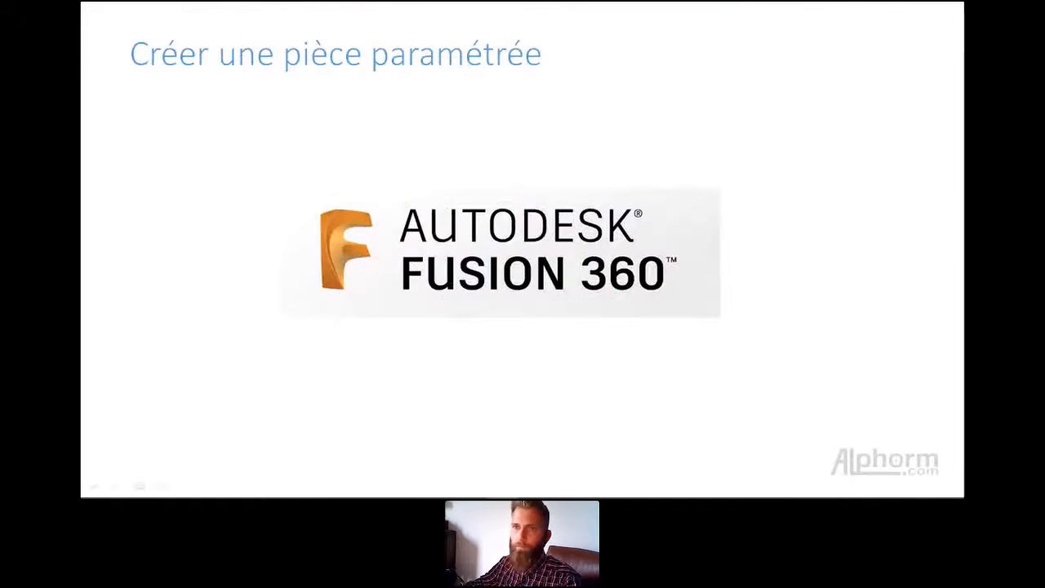
key(Right)
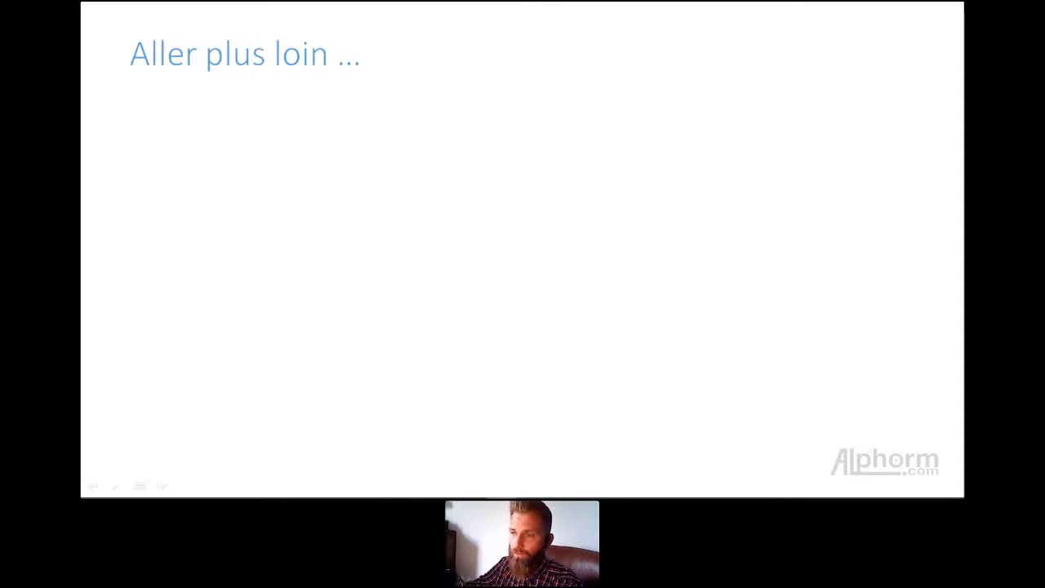
key(Right)
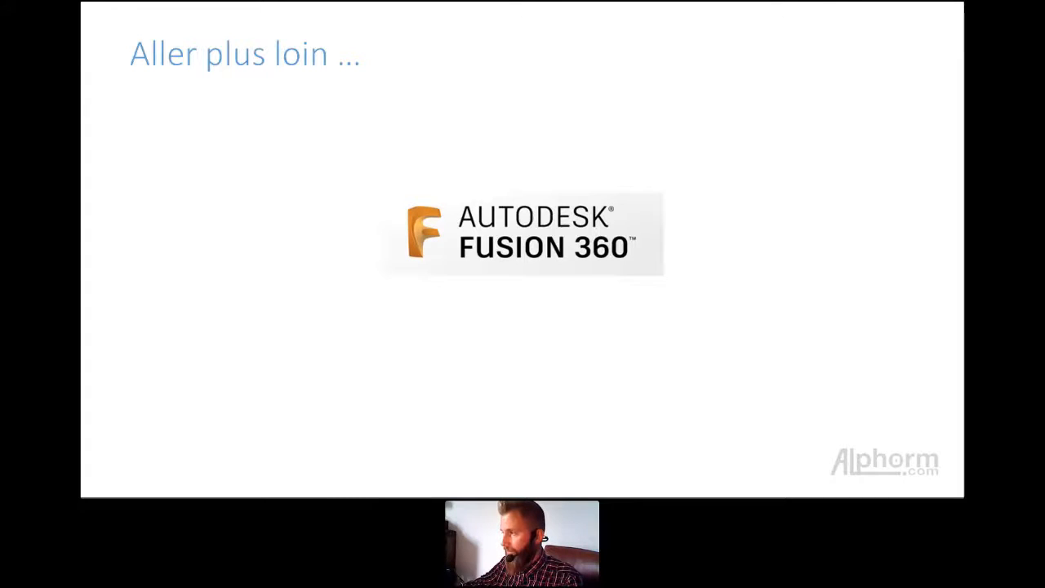
- Switch to the web browser and examine the Fusion 360 product page, including its 3D modelling, pricing and student download sections
key(alt+Tab)
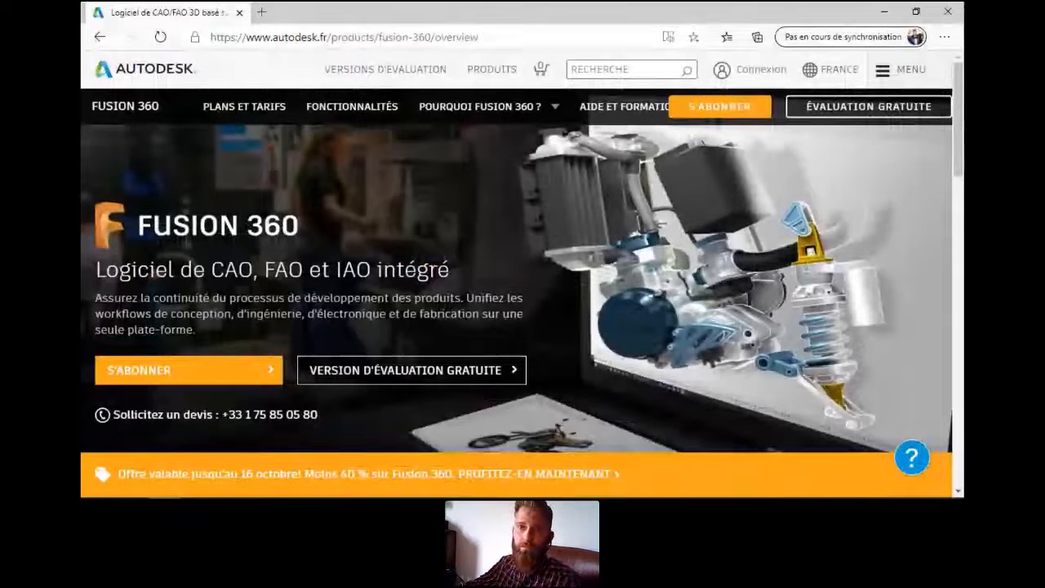
scroll(522, 275, down, 5)
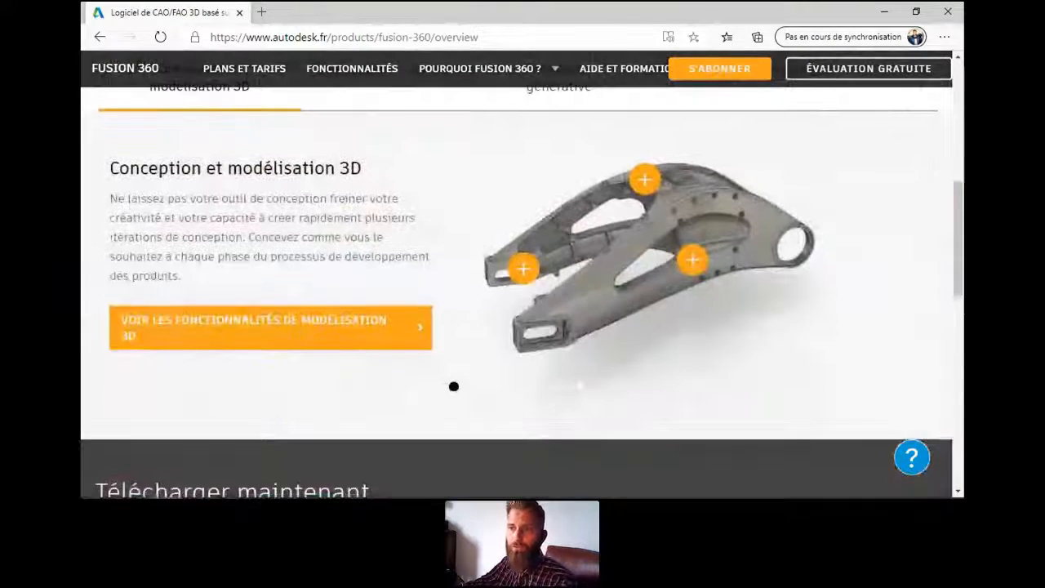
scroll(523, 275, down, 2)
scroll(523, 275, up, 6)
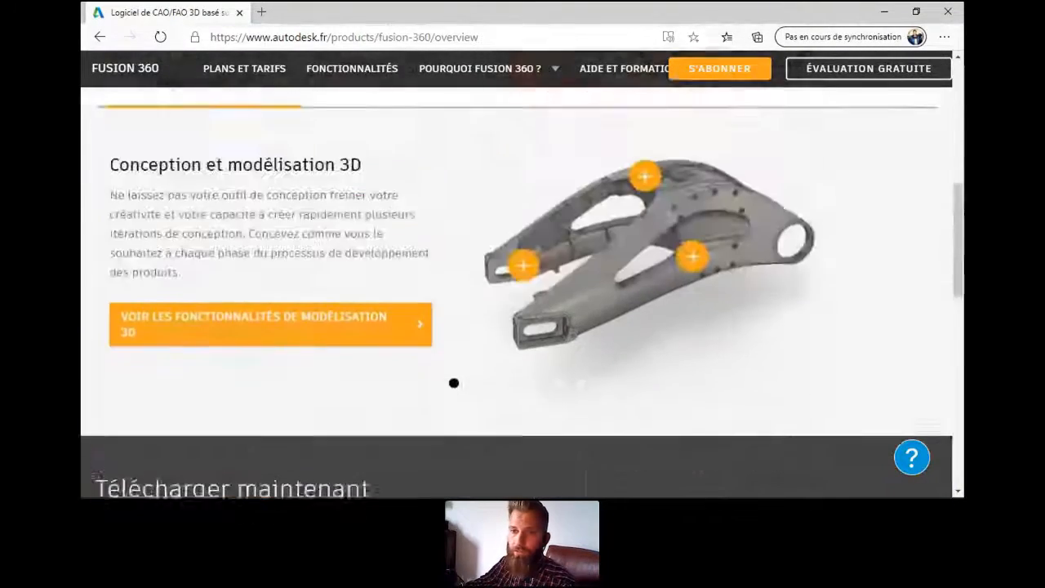
scroll(522, 274, up, 2)
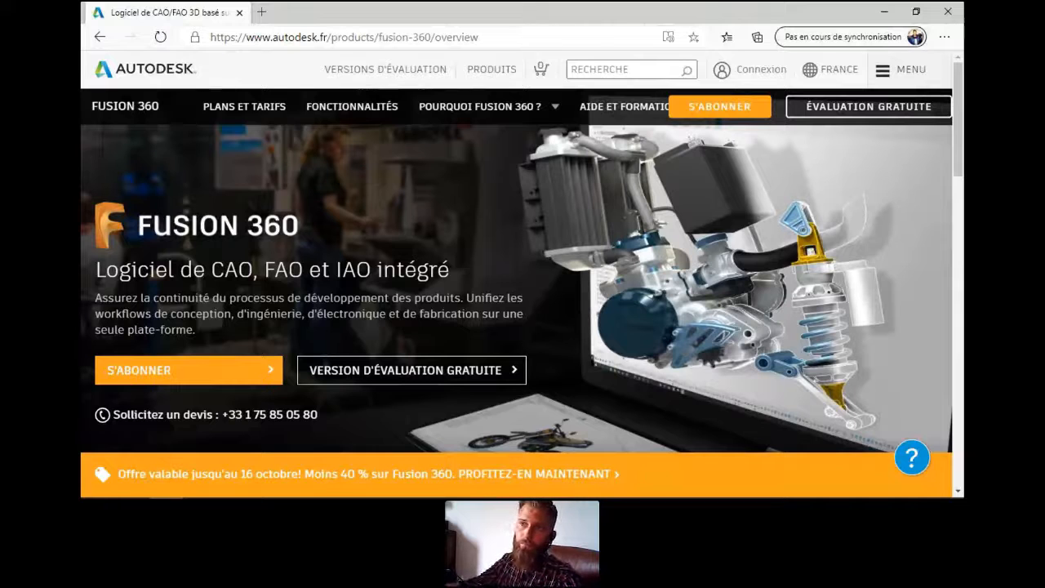
scroll(522, 275, down, 4)
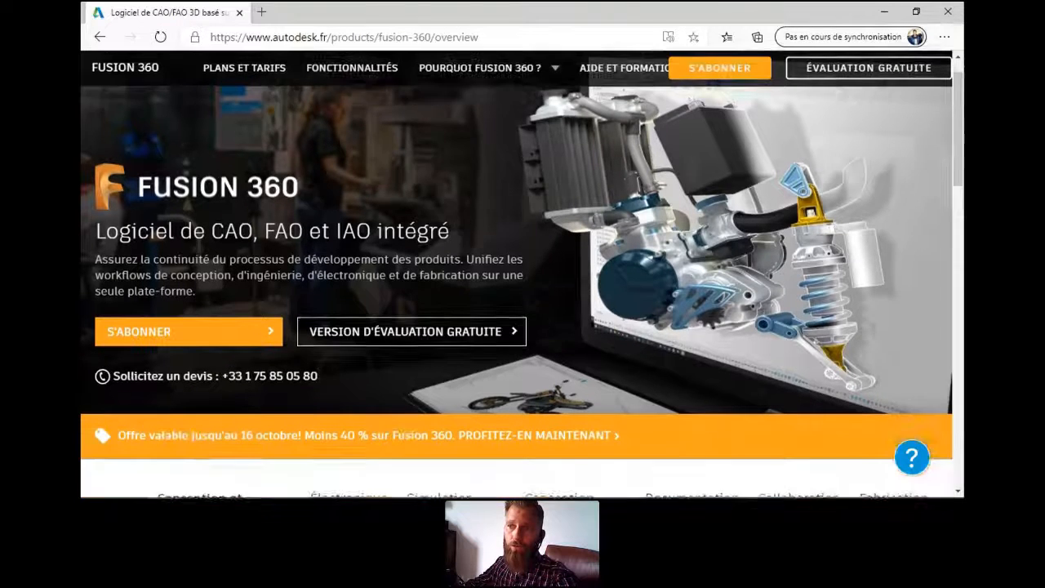
scroll(522, 274, down, 3)
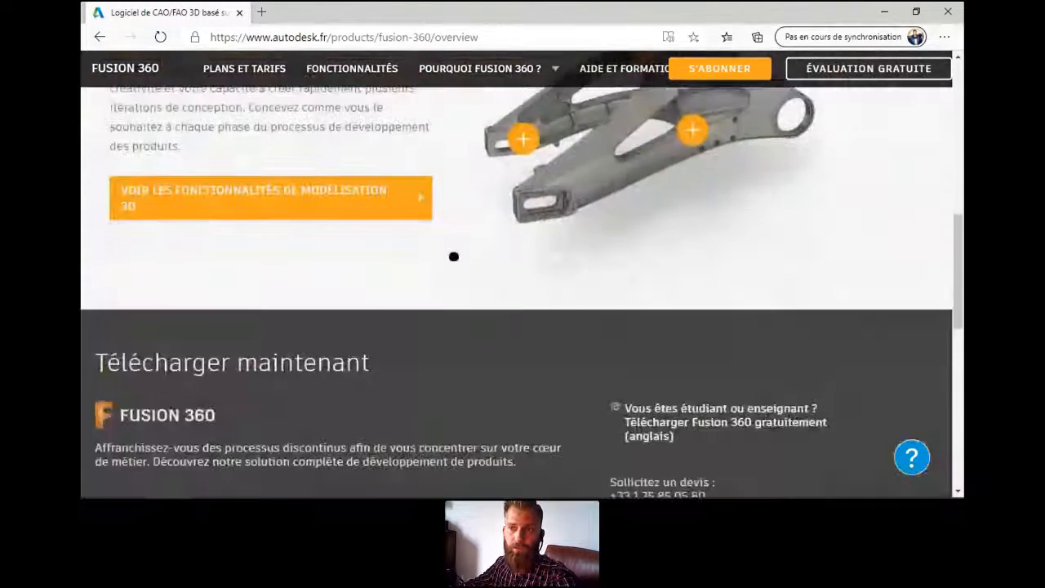
scroll(523, 275, up, 7)
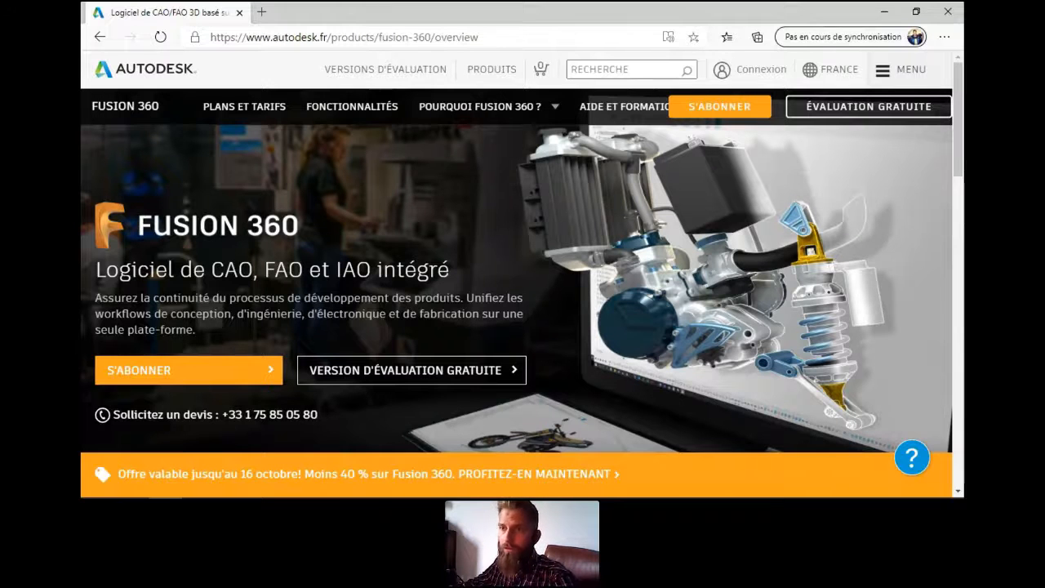
scroll(522, 274, down, 15)
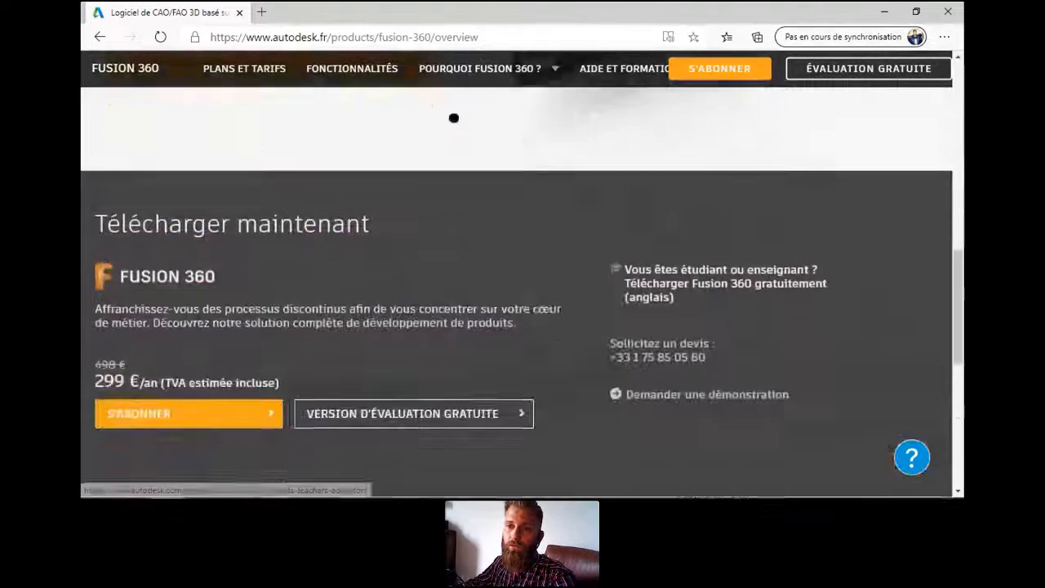
scroll(522, 274, down, 3)
scroll(523, 274, up, 3)
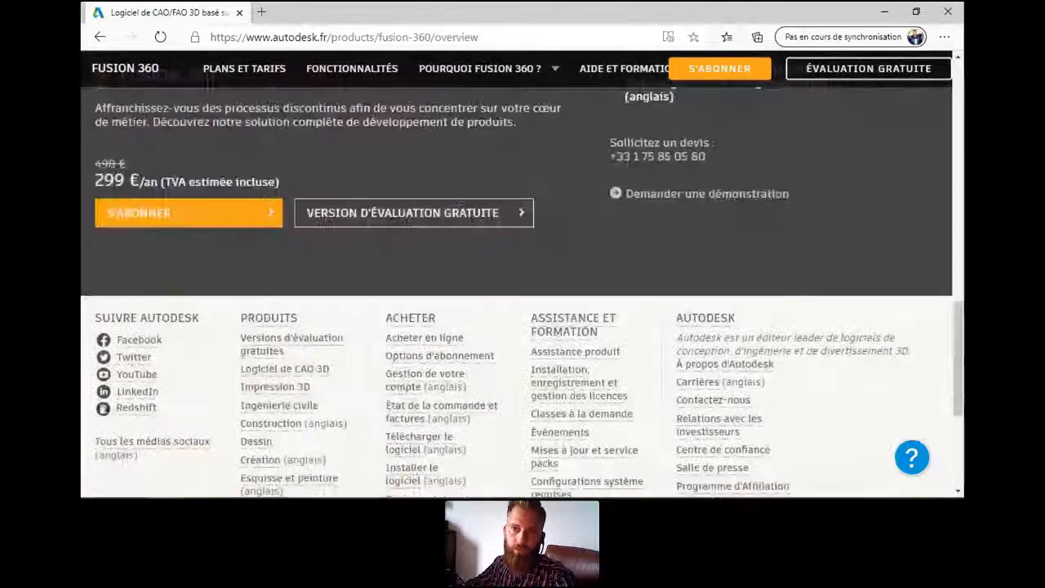
scroll(523, 274, up, 3)
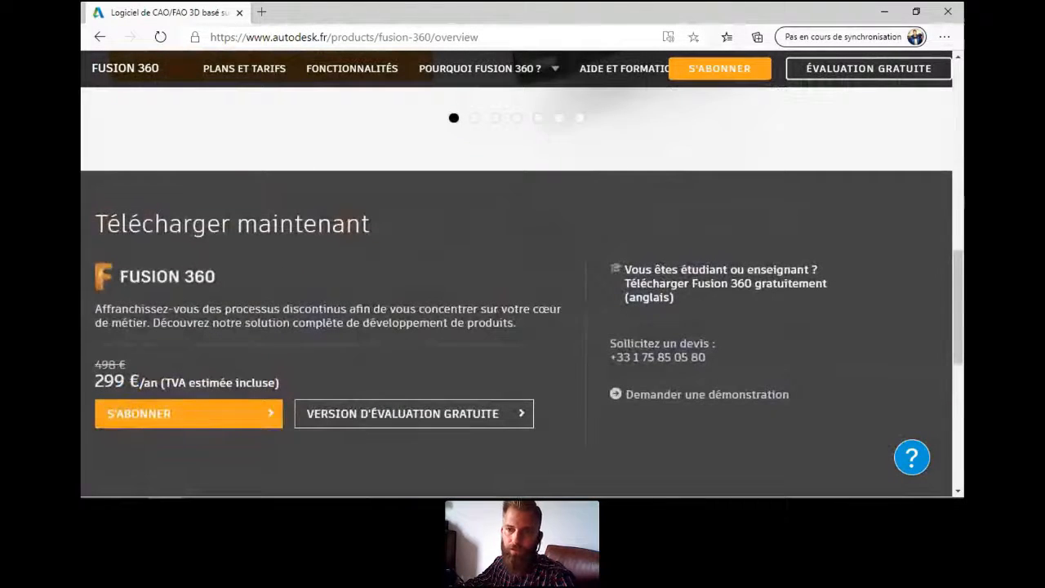
scroll(187, 413, down, 1)
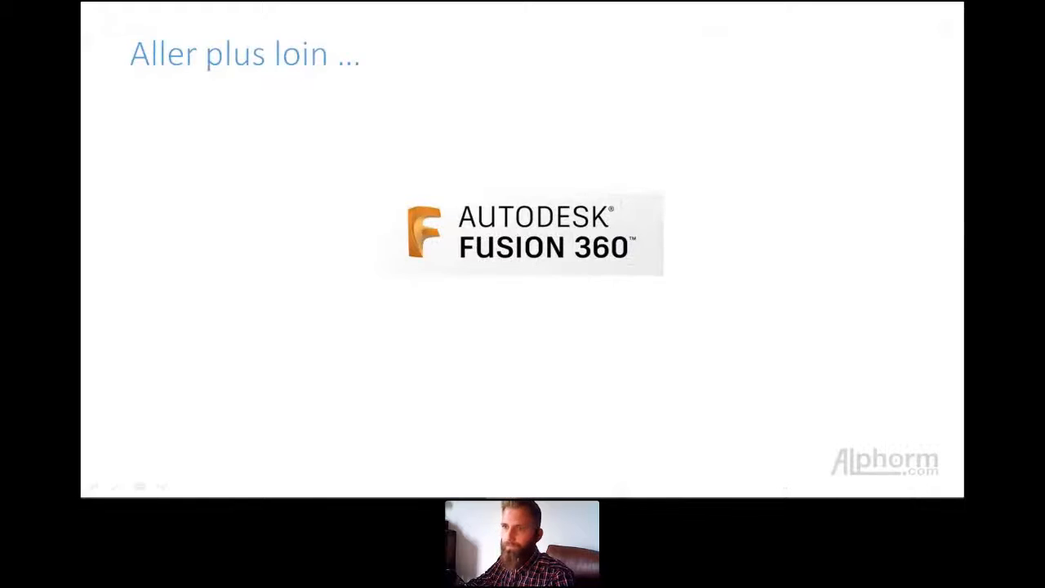
key(Right)
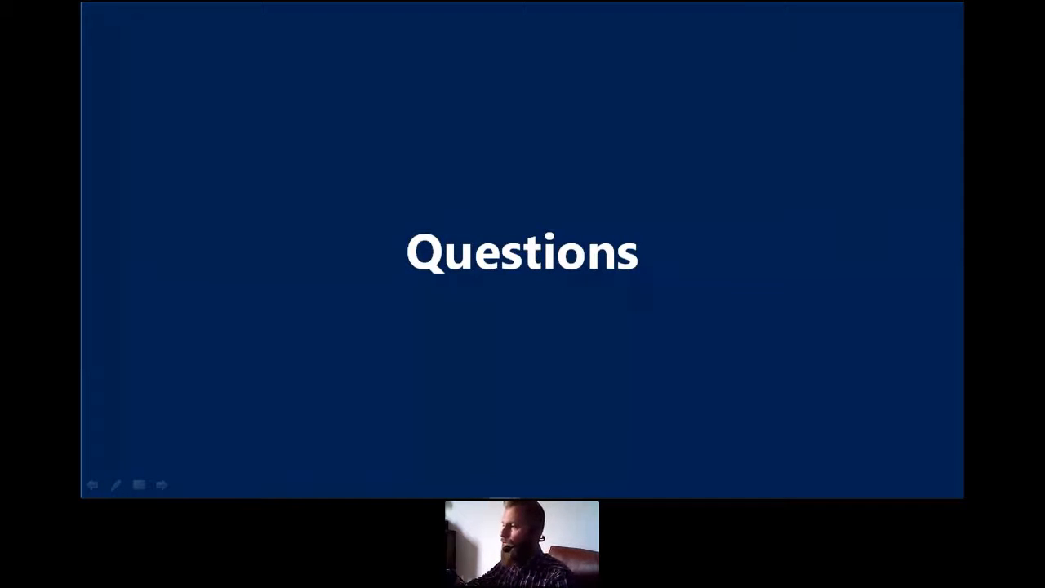